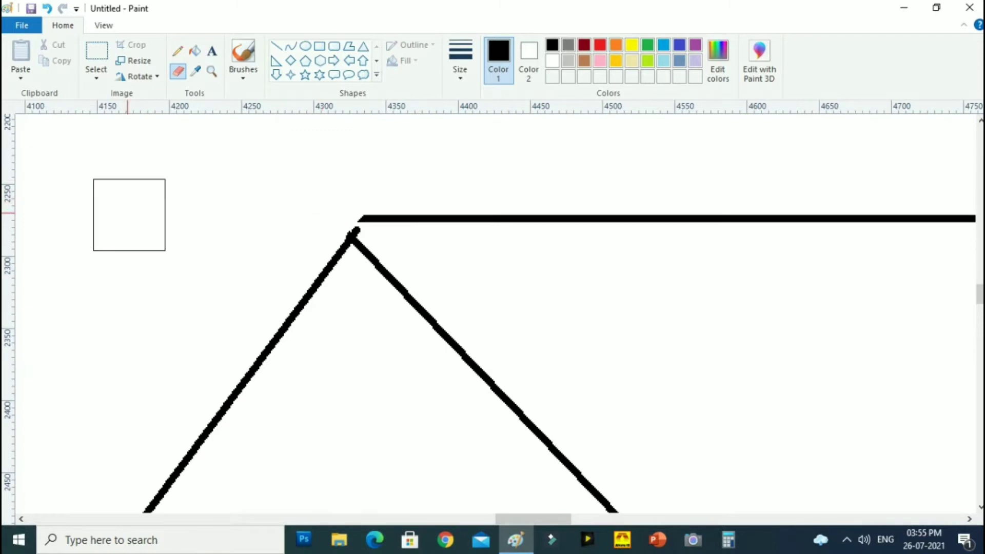
Close the gap at the roof's apex and draw the left gable overhang with a short eave line and a parallel inner slope
left_click(277, 46)
left_click_drag(352, 235, 362, 220)
scroll(403, 247, "down", 3)
left_click_drag(186, 240, 199, 240)
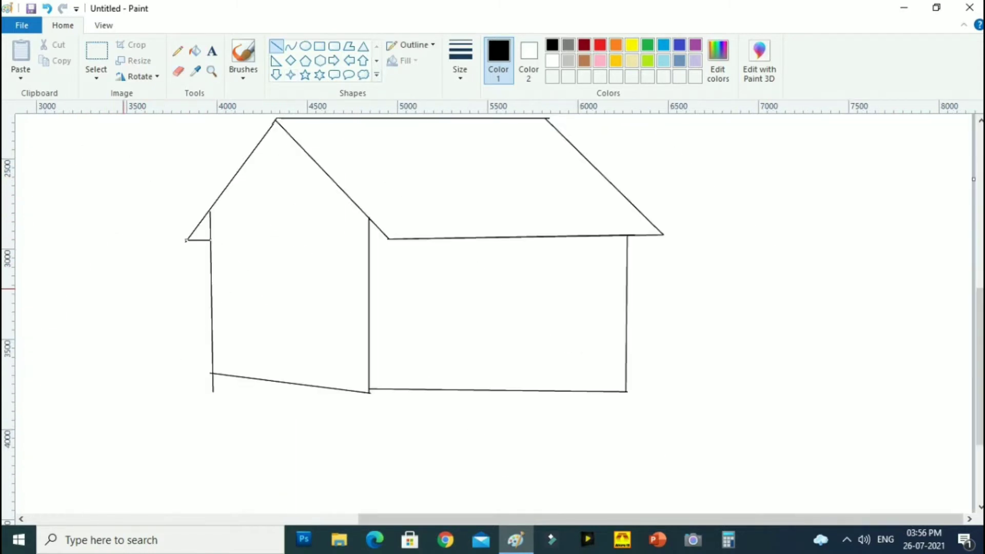
left_click_drag(290, 136, 209, 240)
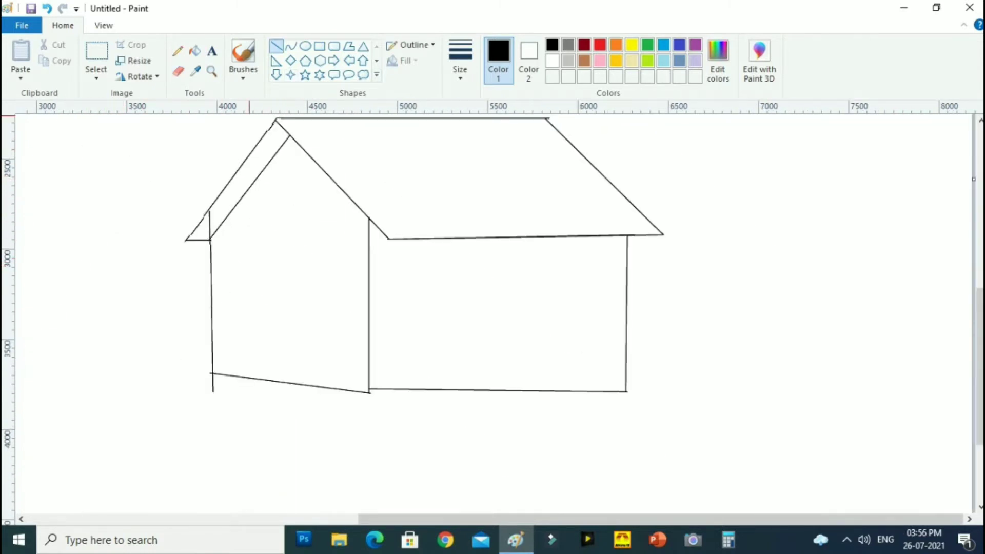
Erase the part of the left wall line above the eave and its overshoot below the base line
scroll(447, 326, "up", 2)
left_click_drag(472, 520, 525, 519)
left_click_drag(980, 310, 979, 345)
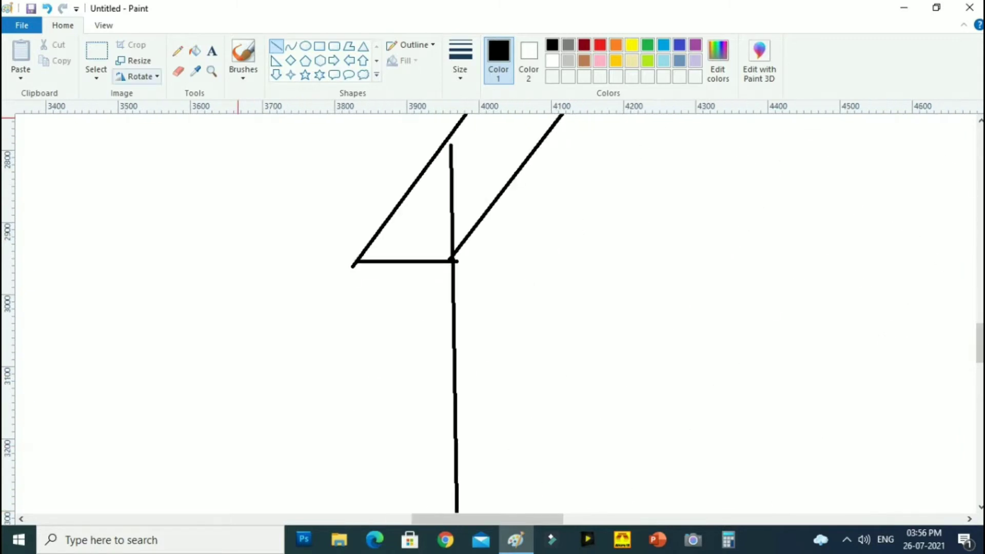
left_click(178, 71)
left_click_drag(472, 158, 443, 234)
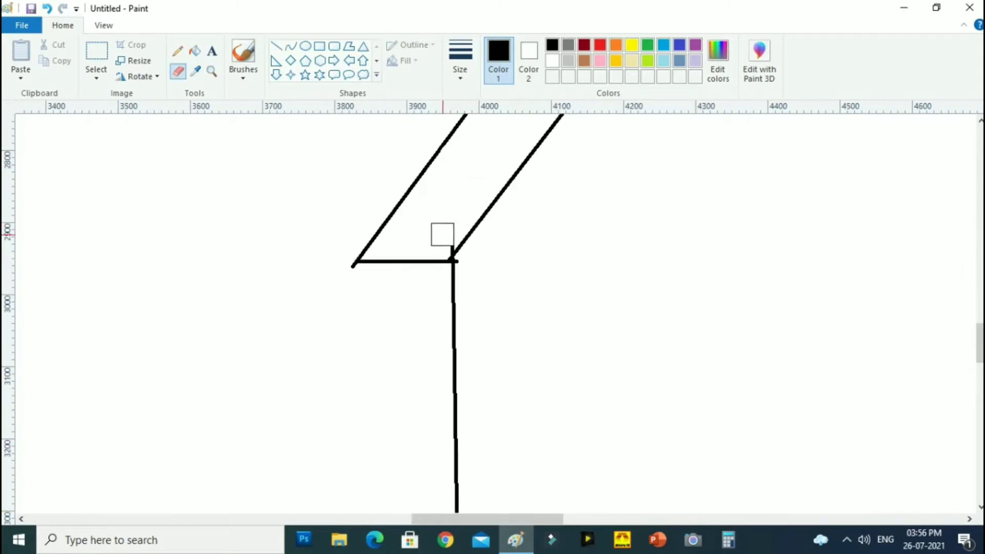
scroll(635, 330, "down", 3)
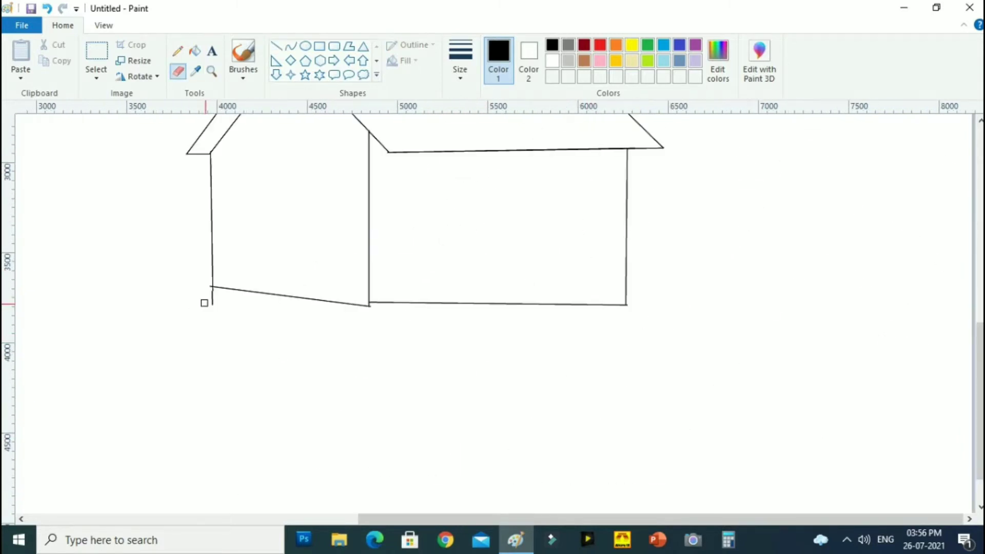
Draw five roughly horizontal plank lines across the main roof, from the gable edge to the far sloping edge
scroll(605, 337, "up", 3)
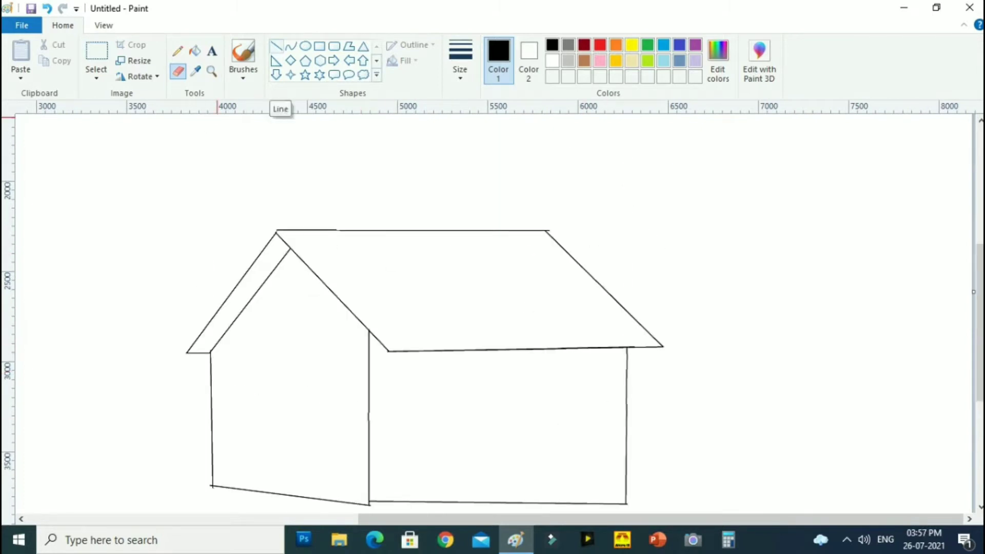
left_click(276, 46)
left_click_drag(289, 248, 561, 246)
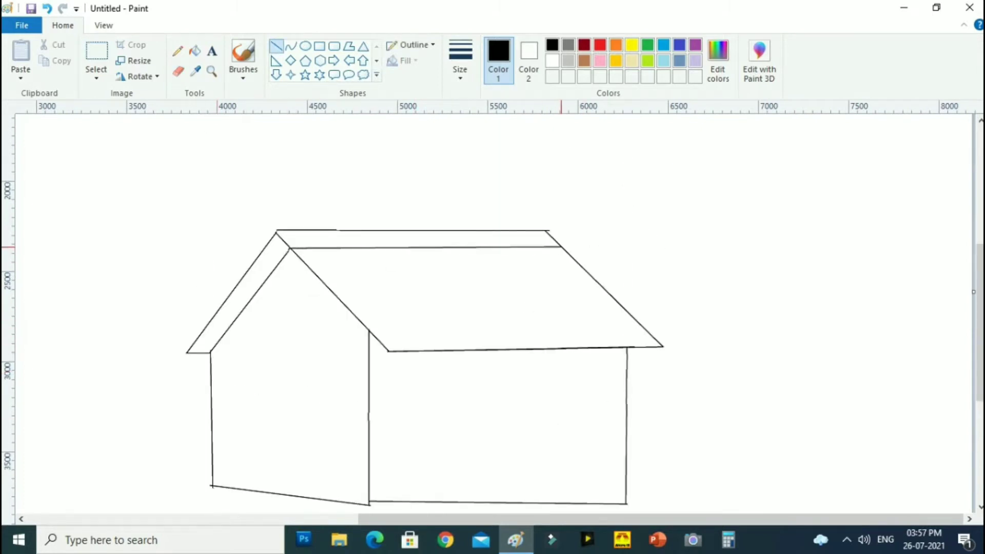
left_click_drag(307, 265, 582, 265)
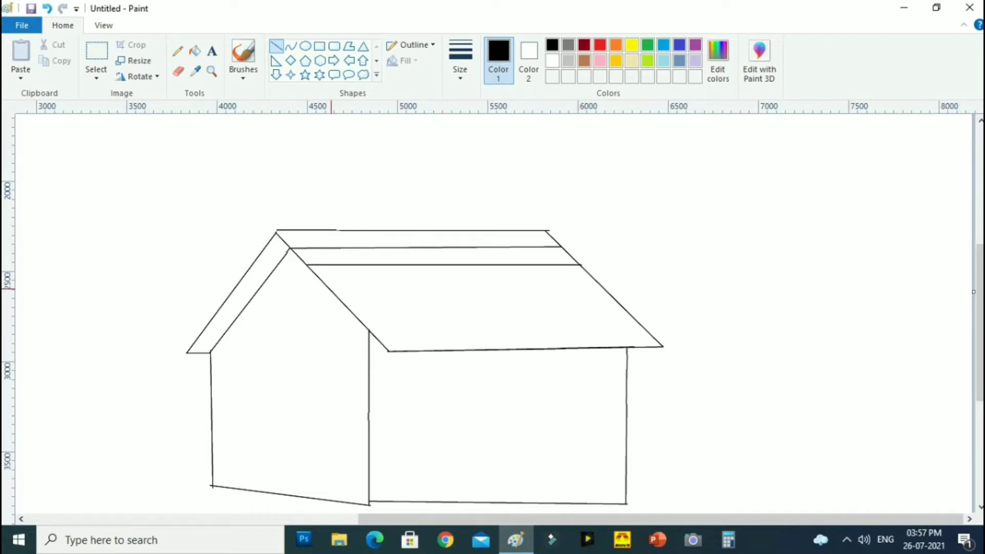
left_click_drag(330, 287, 603, 287)
left_click_drag(349, 310, 627, 310)
left_click_drag(382, 332, 642, 326)
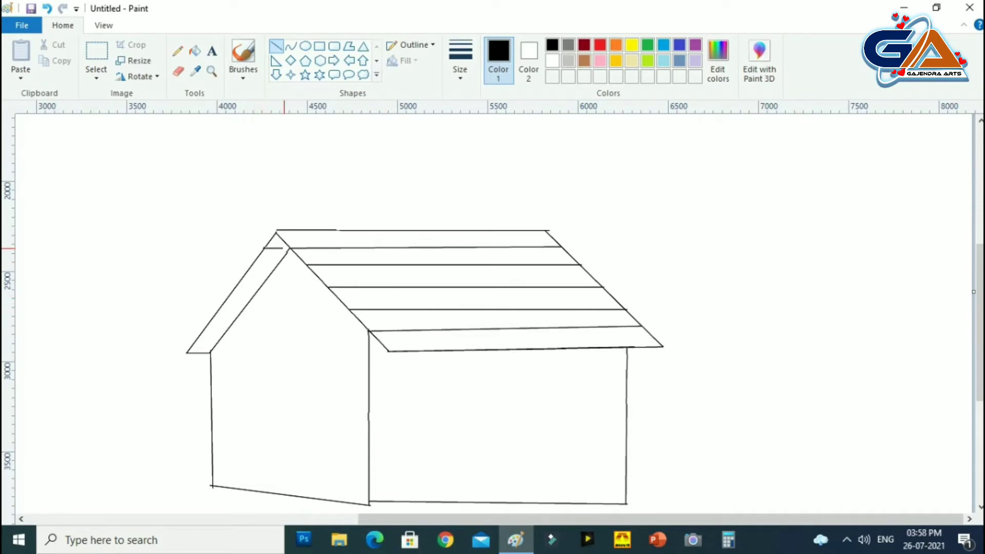
Draw six short horizontal plank lines across the narrow overhang strip on the left side of the gable
left_click_drag(285, 249, 290, 248)
left_click(211, 71)
left_click(277, 283)
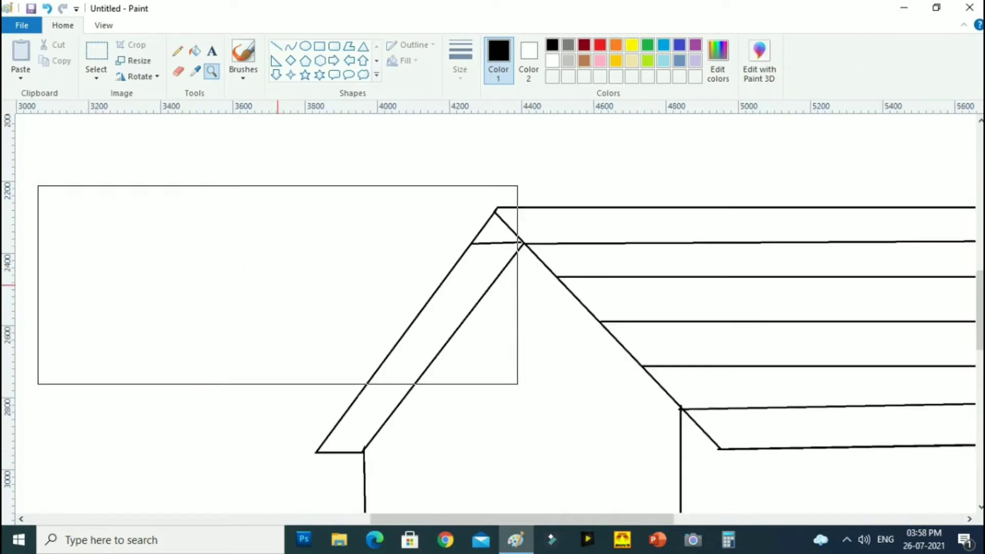
left_click(412, 287)
left_click(276, 47)
left_click_drag(505, 231, 609, 232)
left_click_drag(452, 303, 553, 302)
scroll(886, 297, "down", 3)
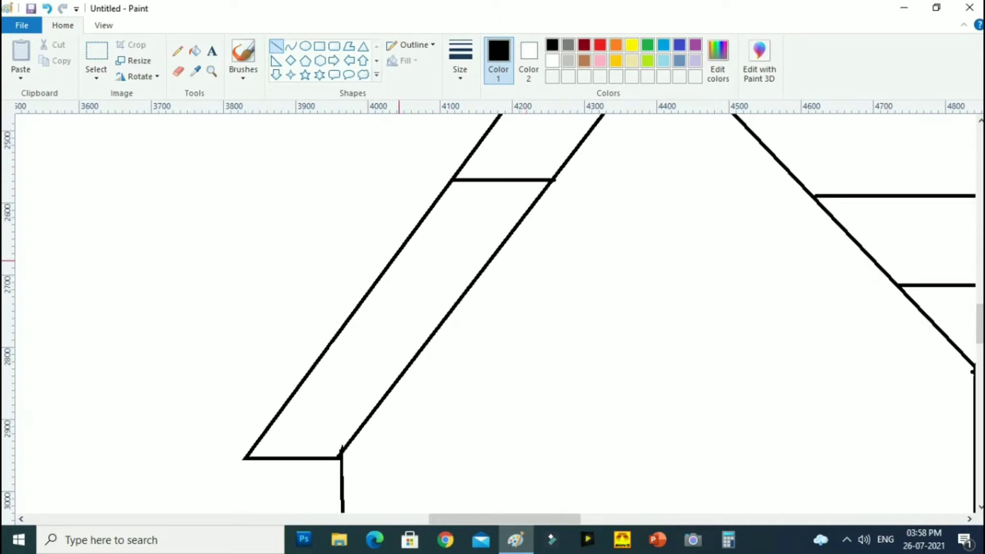
left_click_drag(395, 254, 497, 255)
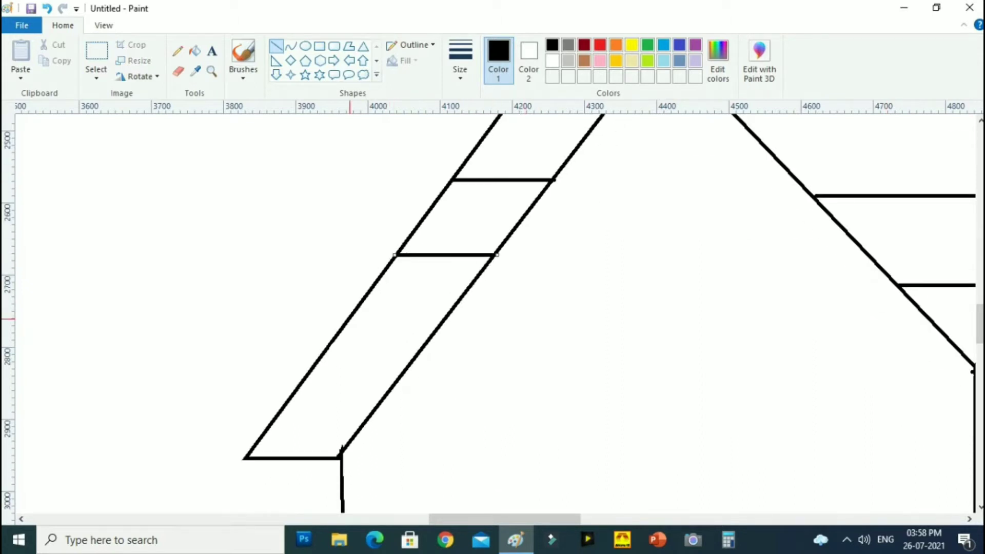
left_click_drag(344, 326, 439, 326)
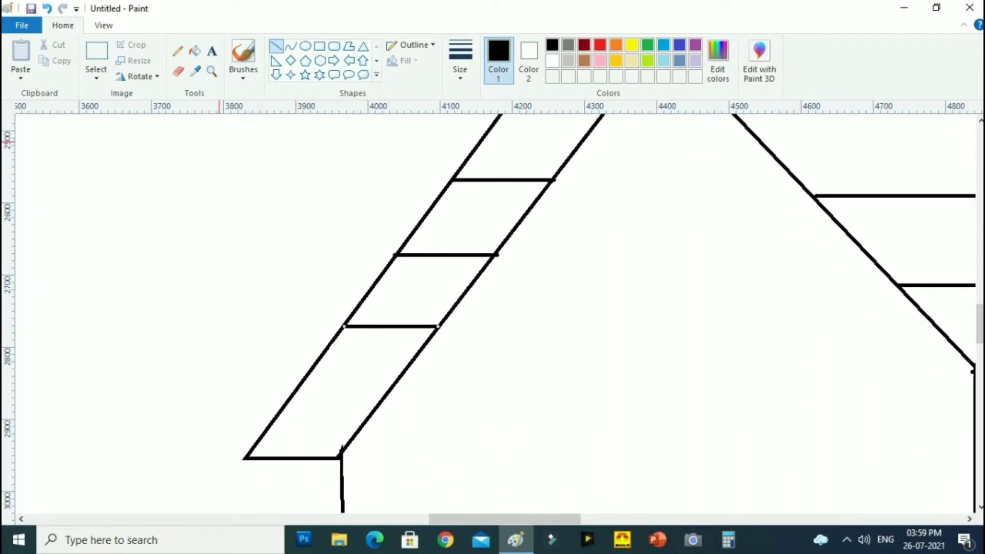
scroll(495, 313, "down", 1)
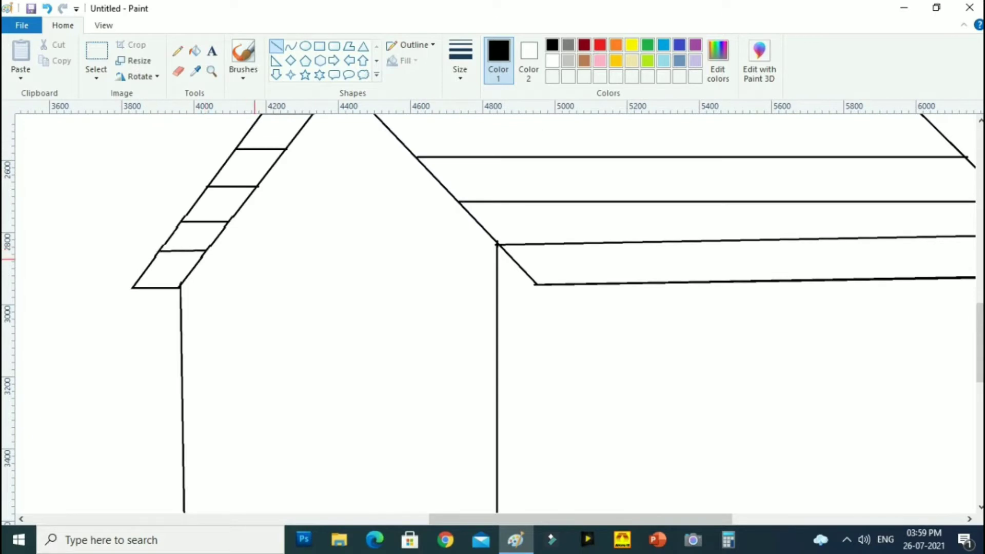
Redraw the side wall's bottom edge as a straight line rising slightly from the front corner to the far wall
scroll(497, 244, "down", 1)
scroll(532, 414, "up", 2)
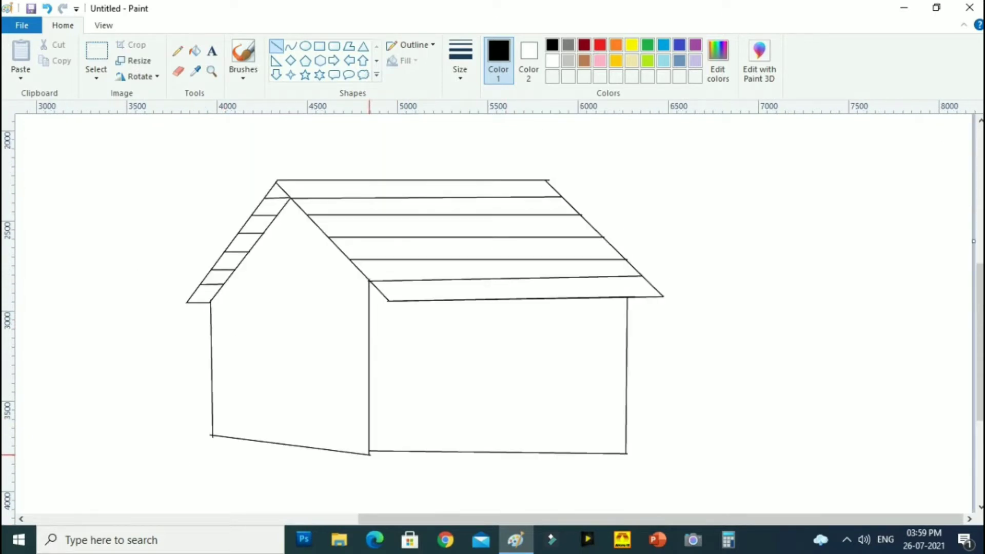
left_click_drag(368, 454, 626, 441)
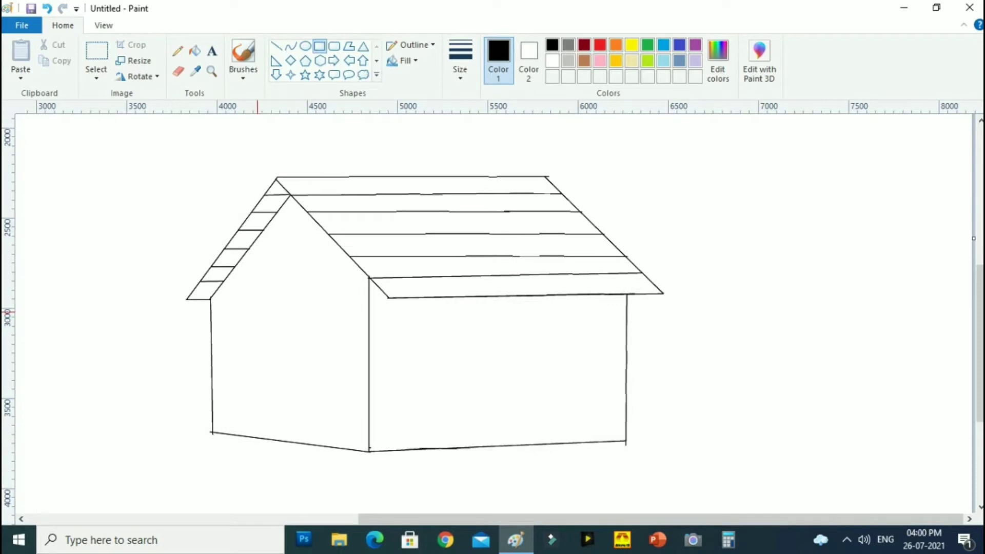
Draw a tall rectangular door on the gable wall and two small rectangular windows on the side wall
mouse_move(257, 311)
left_mouse_down()
mouse_move(310, 400)
mouse_move(310, 420)
left_mouse_up()
left_click_drag(290, 354, 292, 376)
mouse_move(426, 340)
left_mouse_down()
mouse_move(480, 353)
mouse_move(460, 349)
mouse_move(449, 381)
left_mouse_up()
left_click(523, 354)
left_click_drag(548, 344, 596, 378)
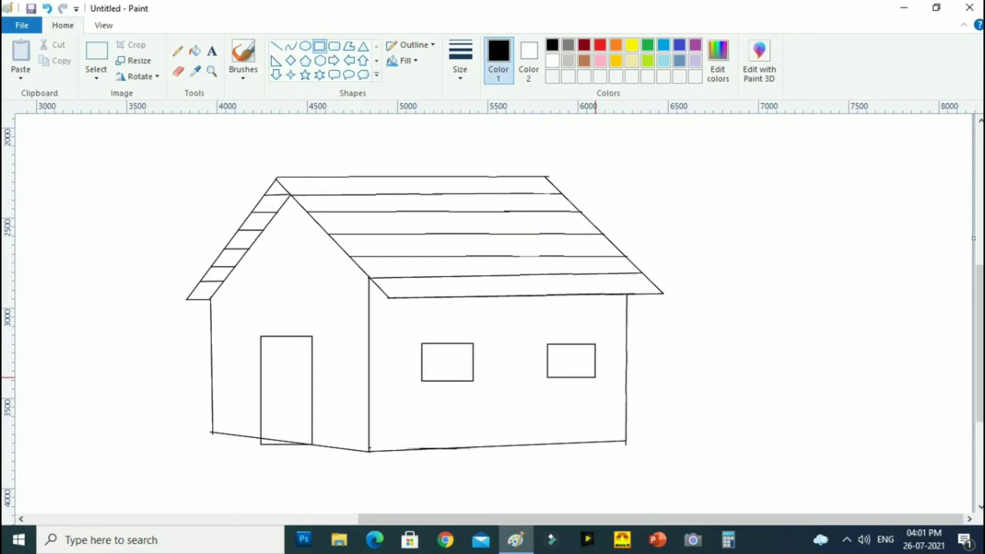
Draw a second roof left of the house, with a ridge meeting the first roof, a sloping gable edge and an eave reaching the wall
scroll(595, 378, "down", 2)
left_click(277, 46)
left_click_drag(286, 273, 394, 274)
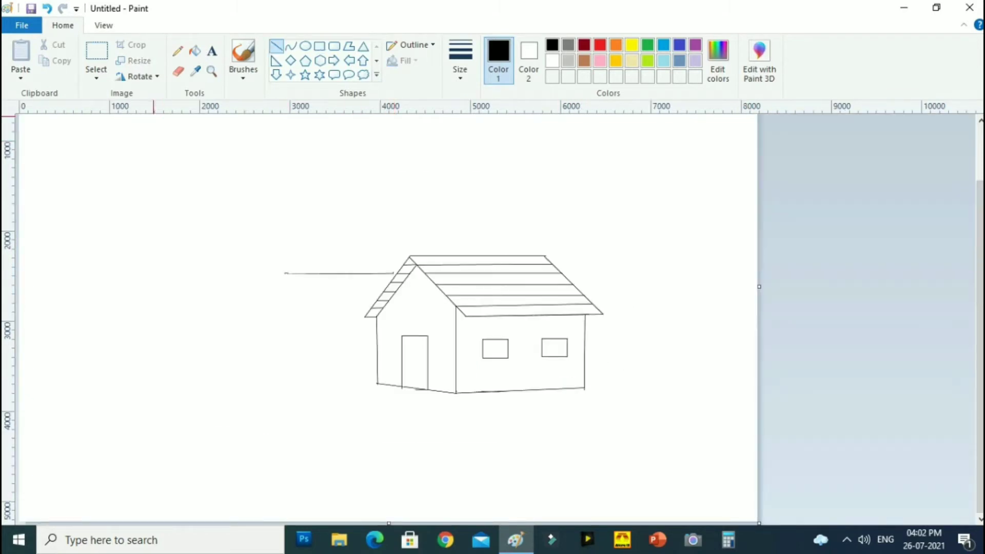
left_click(212, 71)
left_click(371, 268)
left_click(416, 321)
left_click(276, 46)
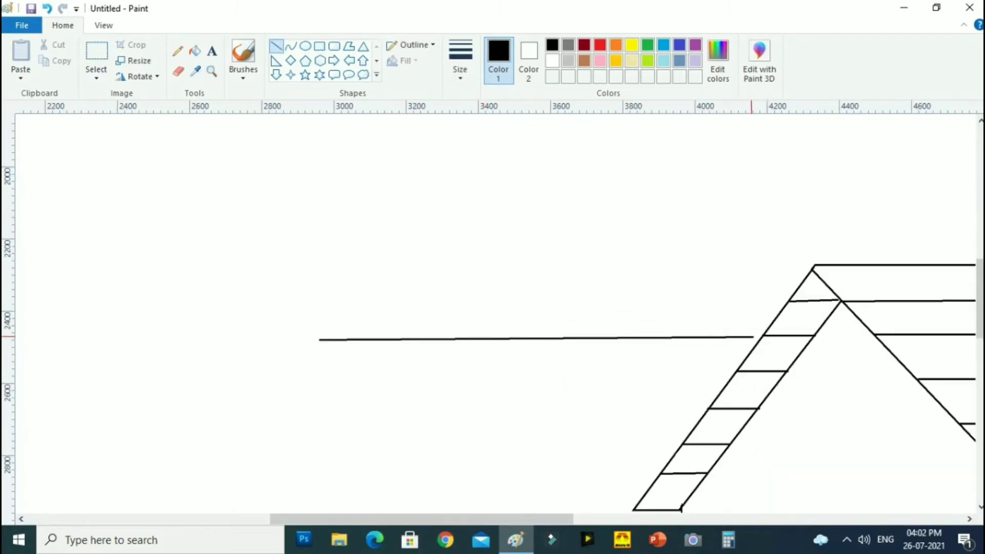
scroll(484, 341, "down", 4)
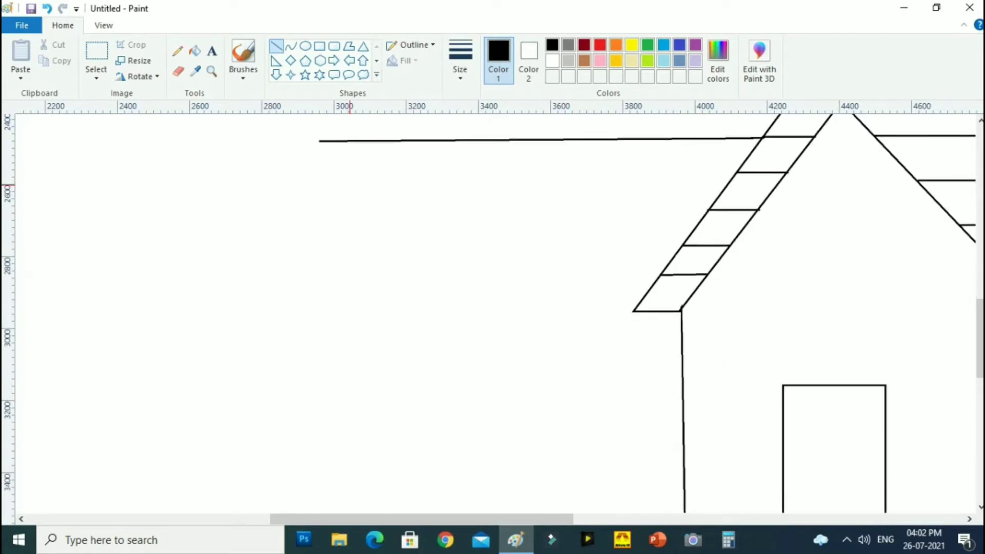
mouse_move(319, 140)
left_mouse_down()
mouse_move(531, 337)
mouse_move(682, 336)
left_mouse_up()
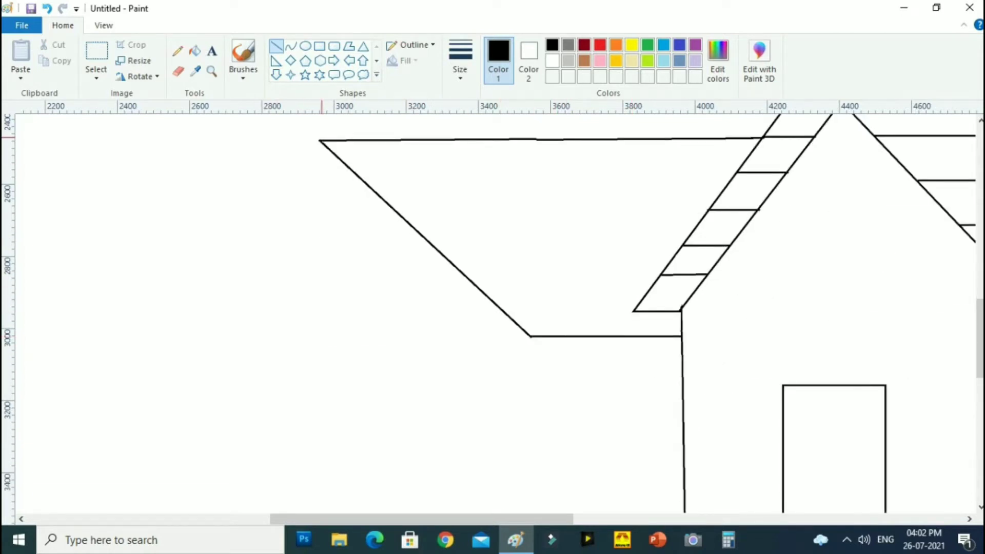
Draw the second house's left roof overhang and four plank lines across its main roof up to the first house
mouse_move(320, 141)
left_mouse_down()
mouse_move(139, 342)
mouse_move(221, 341)
mouse_move(365, 183)
left_mouse_up()
left_click(194, 349)
left_click_drag(366, 183, 734, 178)
left_click_drag(411, 224, 699, 224)
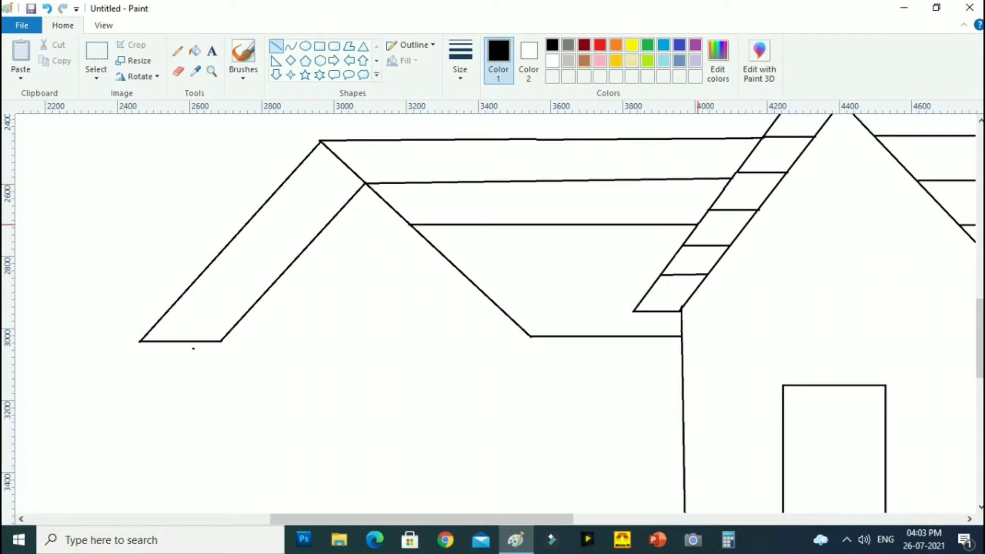
left_click_drag(447, 262, 670, 261)
left_click_drag(495, 302, 640, 301)
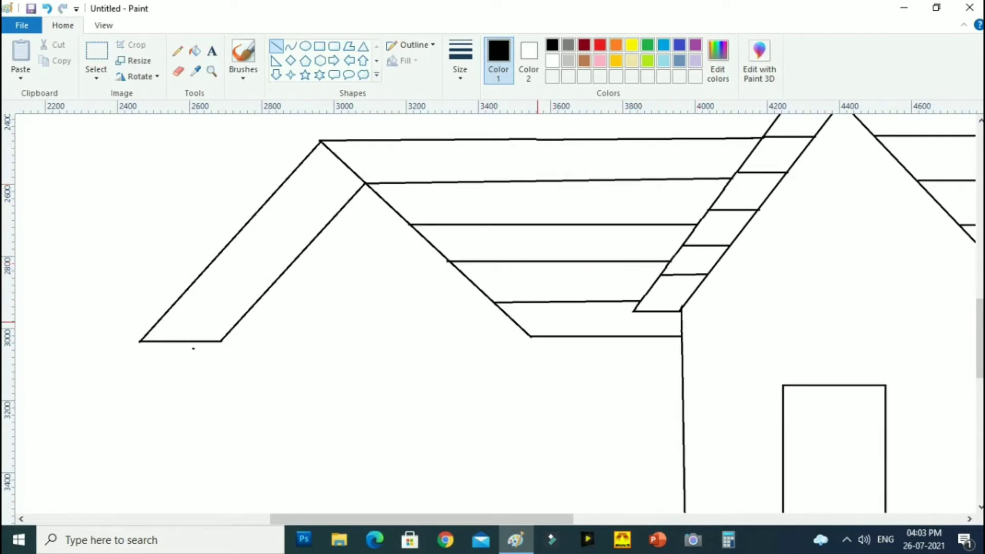
Draw four short plank lines across the second house's left overhang strip
left_click_drag(279, 190, 365, 184)
left_click_drag(245, 225, 328, 225)
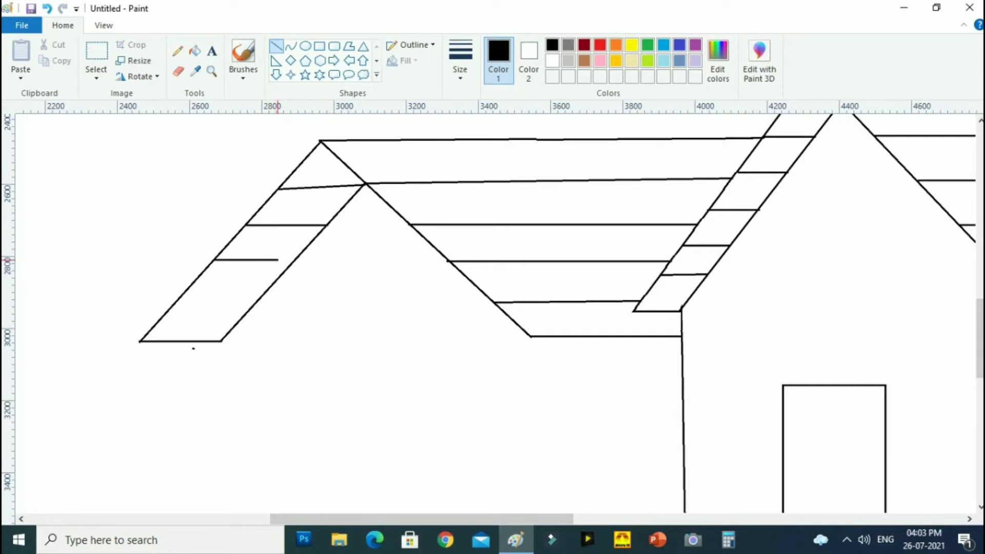
left_click_drag(278, 260, 295, 261)
left_click_drag(180, 297, 257, 301)
Draw the second house's walls and slanted base lines, and erase the left wall's overshoot below the base
scroll(311, 269, "down", 1)
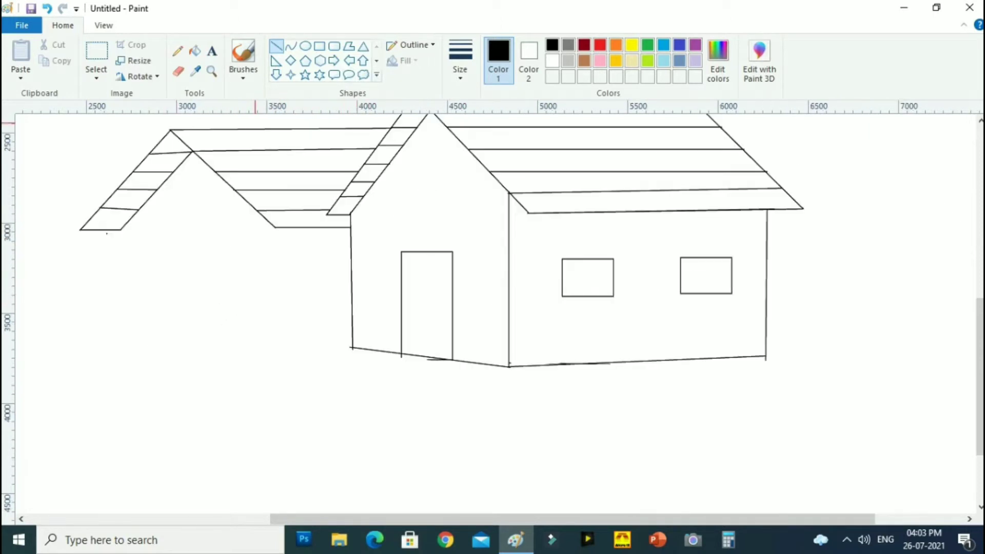
mouse_move(274, 227)
left_mouse_down()
mouse_move(275, 350)
mouse_move(348, 346)
left_mouse_up()
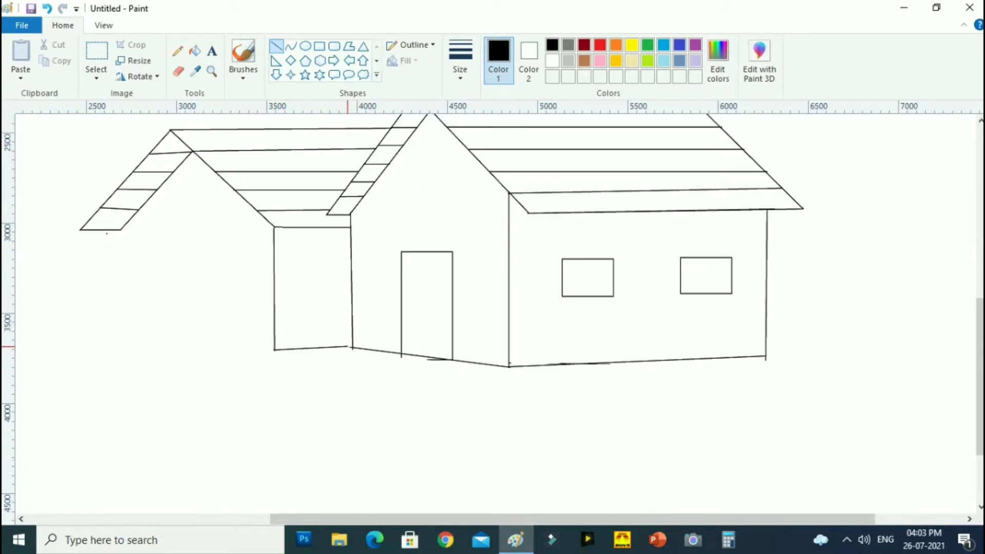
mouse_move(120, 229)
left_mouse_down()
mouse_move(121, 342)
mouse_move(275, 351)
mouse_move(121, 333)
left_mouse_up()
key("ctrl+z")
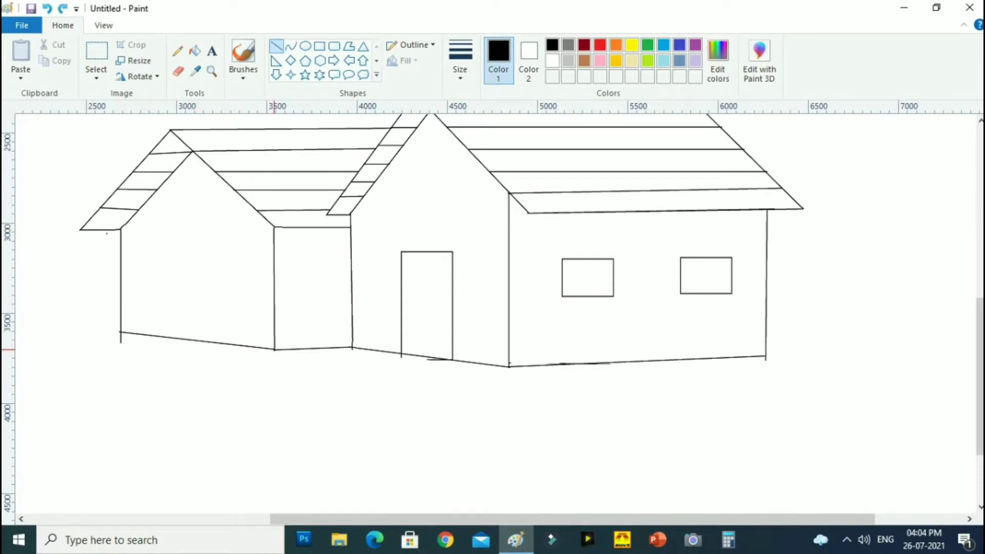
left_click(178, 71)
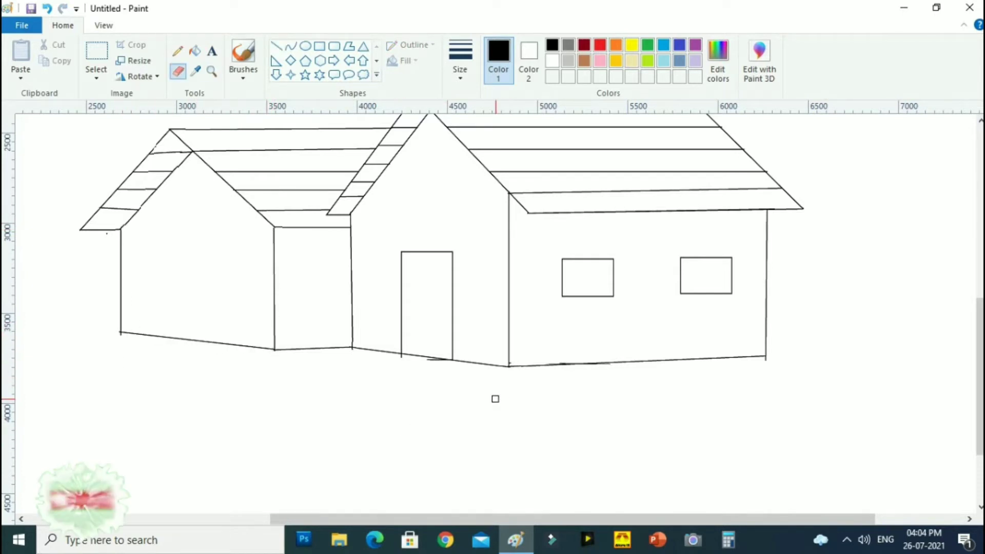
Draw a door outline with straight lines on the second house's gable wall, standing on the slanted base line
left_click_drag(638, 519, 539, 518)
left_click(277, 46)
mouse_move(324, 338)
left_mouse_down()
mouse_move(324, 249)
mouse_move(383, 259)
mouse_move(362, 342)
left_mouse_up()
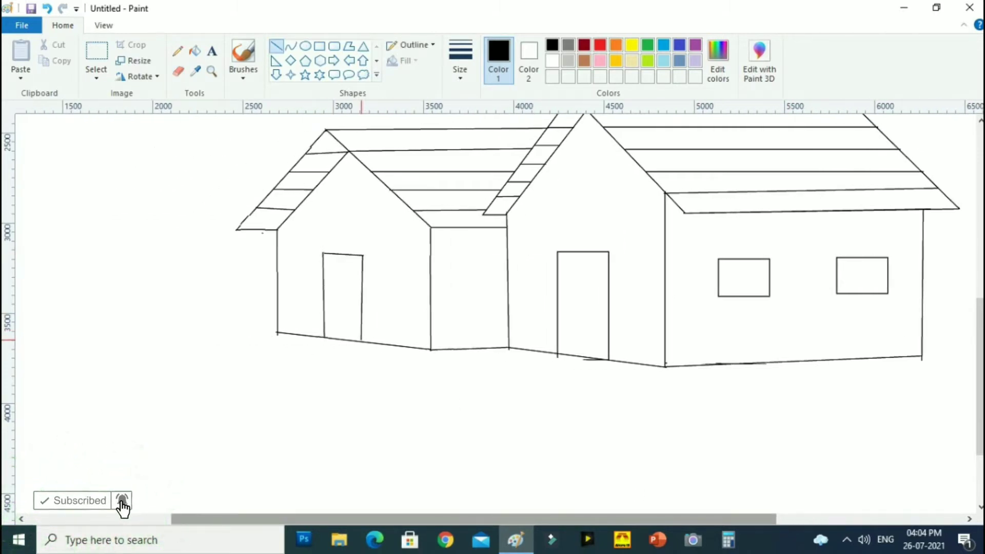
Draw a small circular window above the door in the gable of each house
scroll(493, 308, "up", 2)
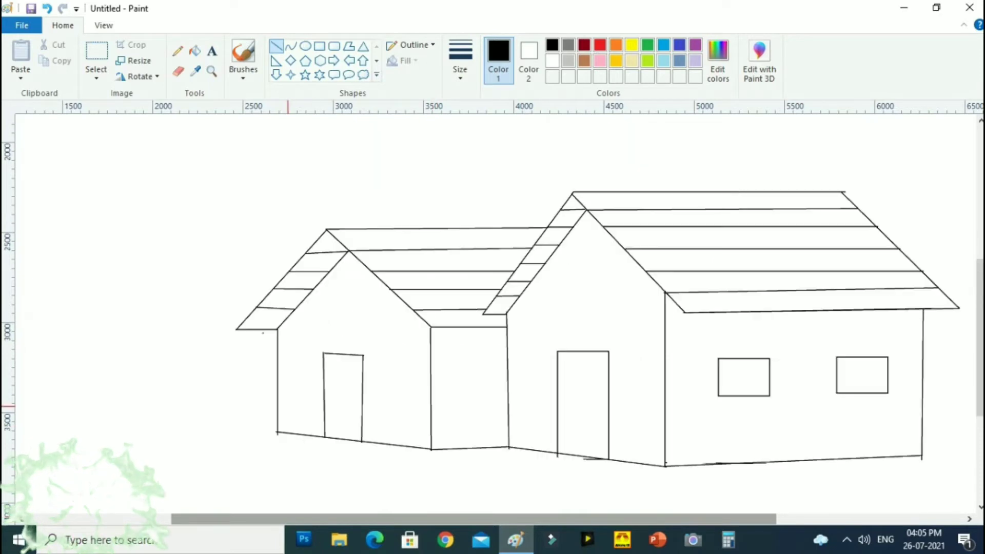
left_click(305, 46)
left_click_drag(575, 255, 601, 280)
left_click(414, 177)
left_click_drag(339, 289, 357, 308)
left_click(186, 272)
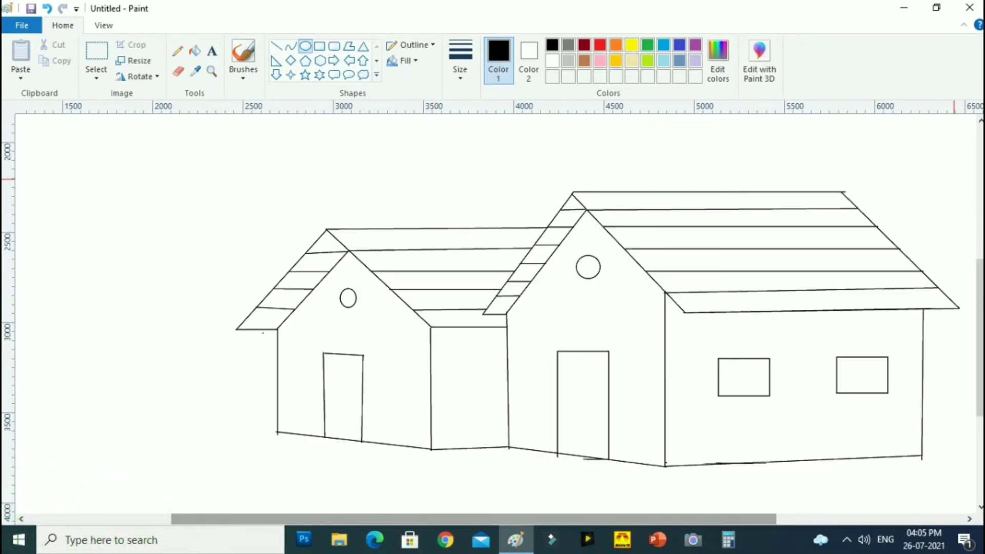
Draw a small third house left of the second, with a triangular roof above a box of straight wall lines
scroll(493, 308, "left", 3)
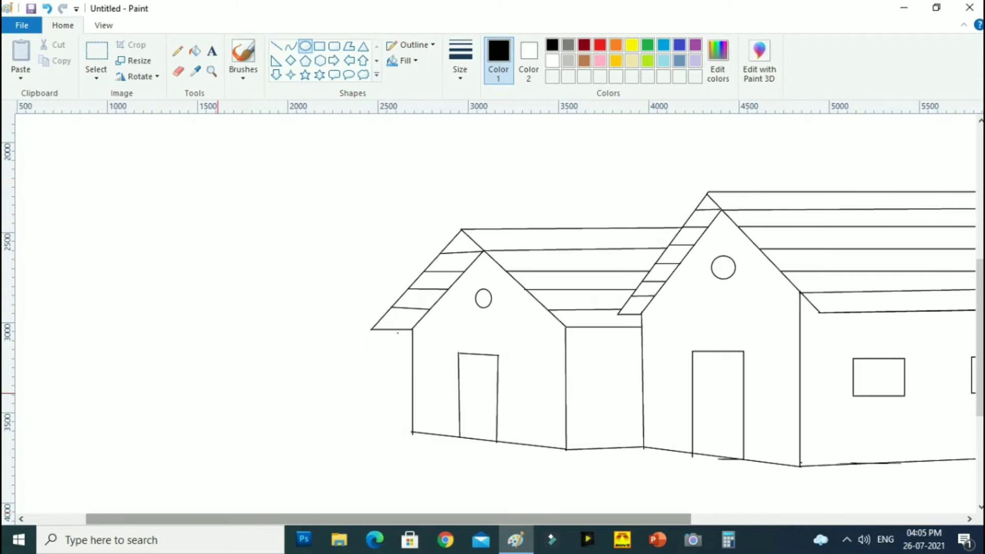
left_click(276, 46)
left_click_drag(318, 284, 412, 345)
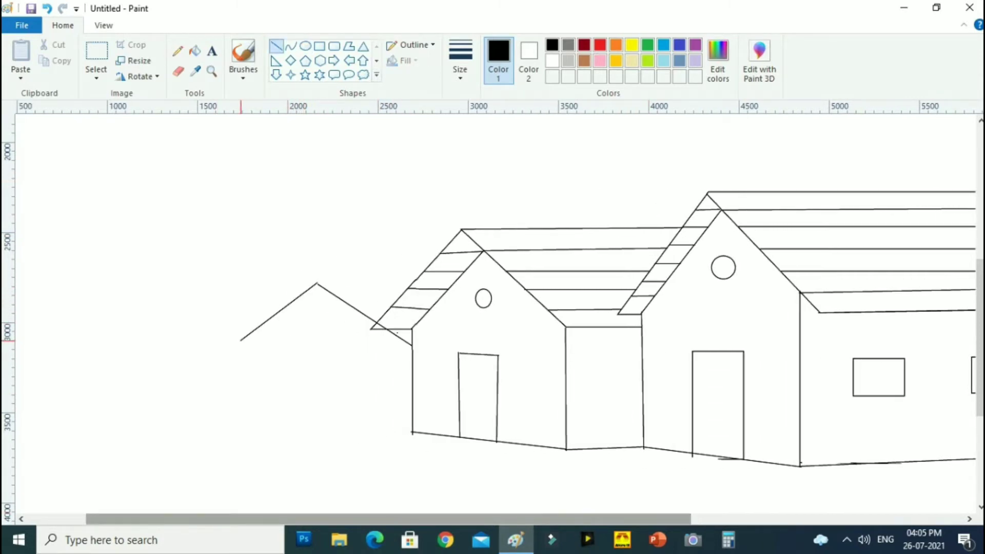
mouse_move(240, 340)
left_mouse_down()
mouse_move(251, 417)
mouse_move(398, 416)
left_mouse_up()
left_click_drag(240, 347, 411, 345)
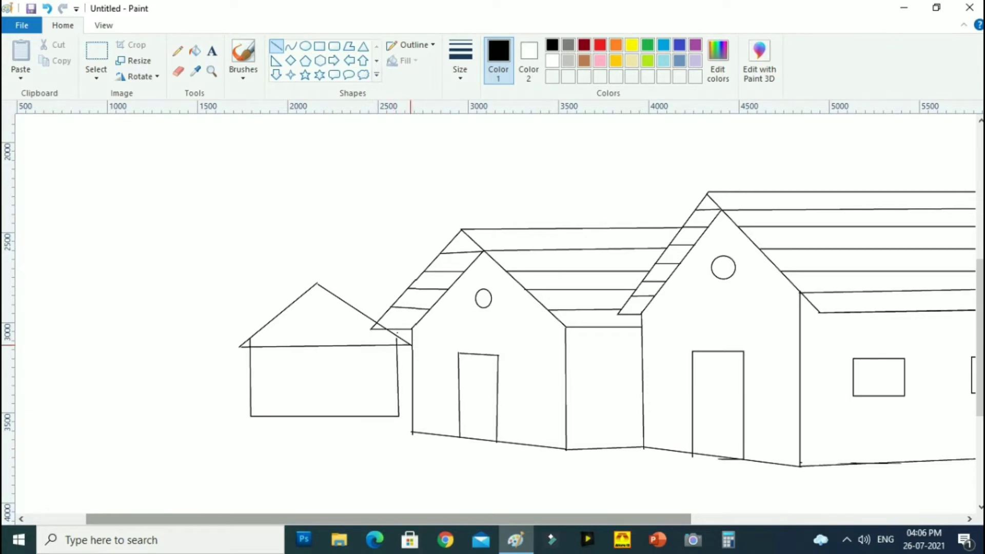
Erase the third house's wall ends above the eave line and its roof line where it crosses the second house's roof
left_click(211, 72)
left_click(327, 350)
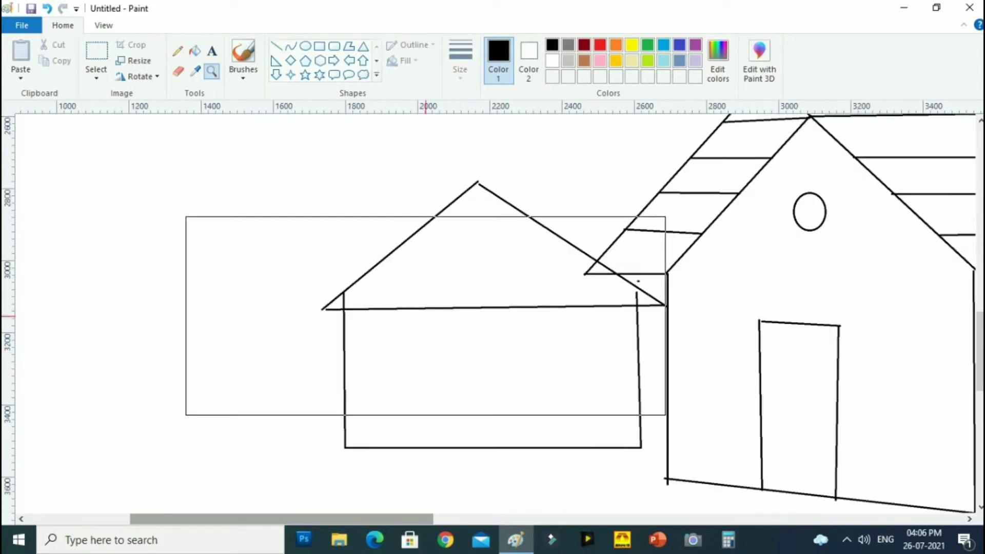
left_click(447, 310)
left_click(276, 46)
left_click(178, 70)
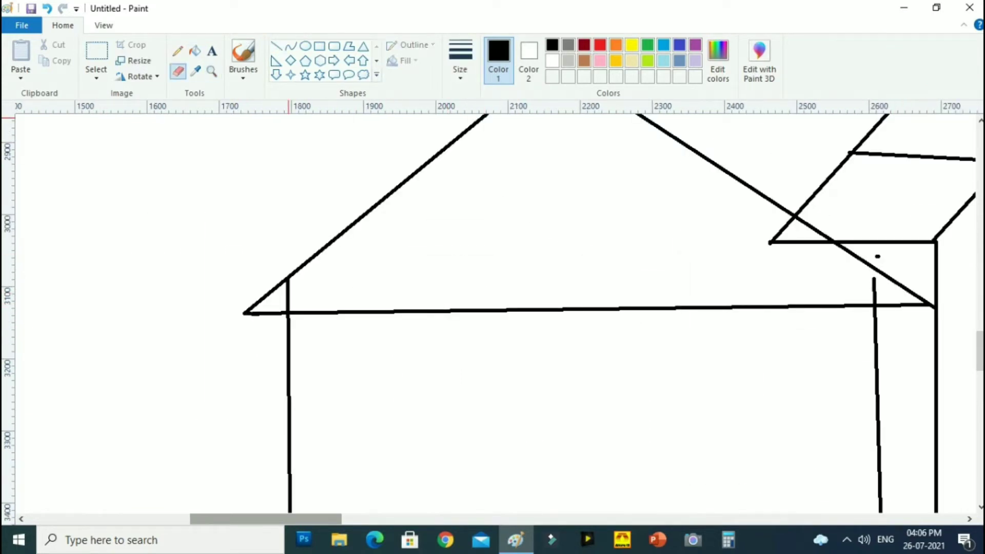
left_click_drag(293, 282, 289, 306)
left_click_drag(873, 280, 874, 305)
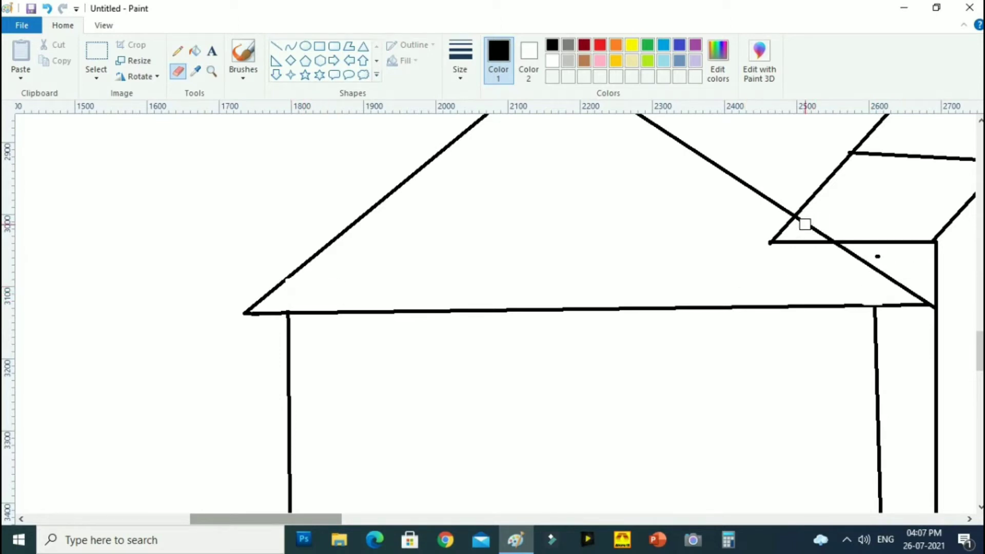
left_click_drag(805, 224, 827, 232)
scroll(325, 299, "down", 3)
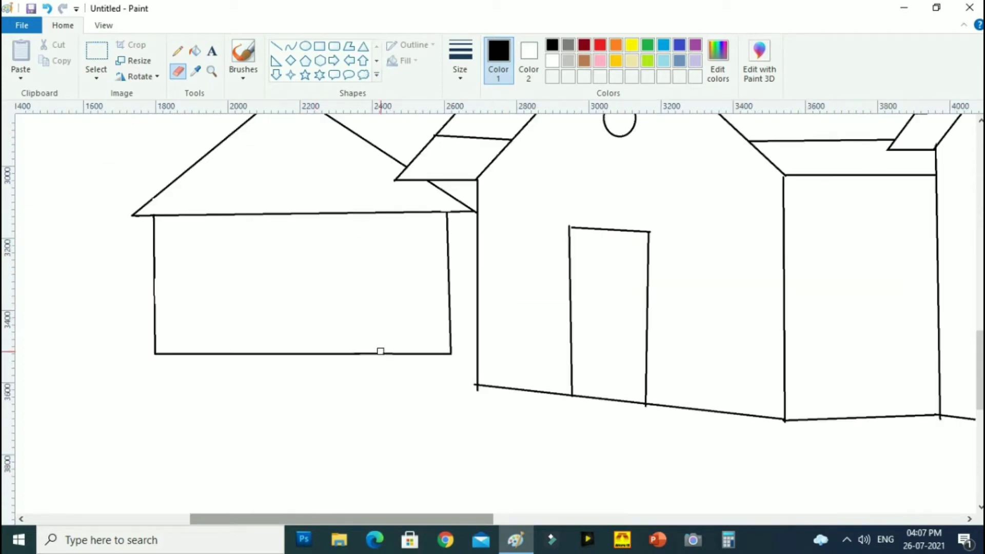
Close the gap between the two sloping roof lines at the third house's peak
left_click(211, 72)
left_click(308, 200)
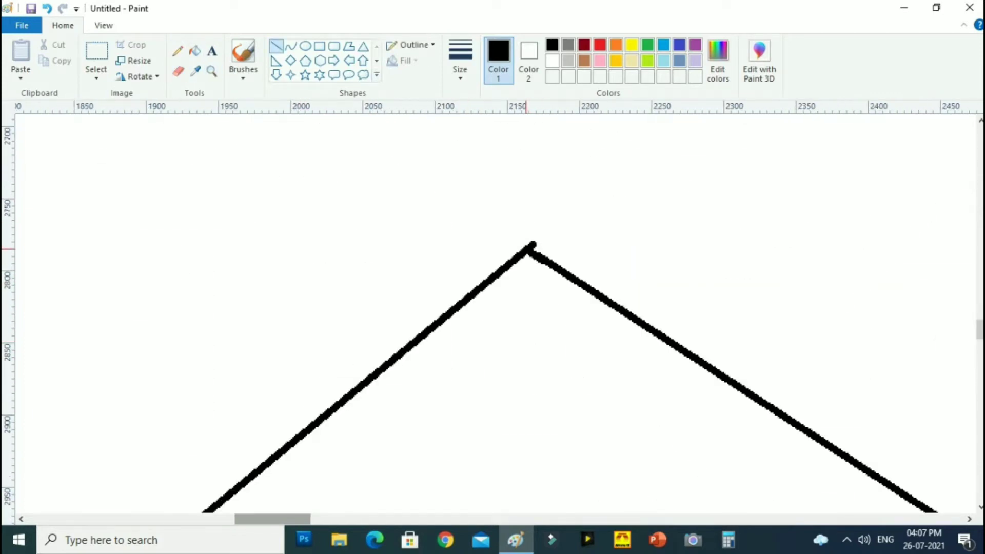
scroll(603, 289, "down", 5)
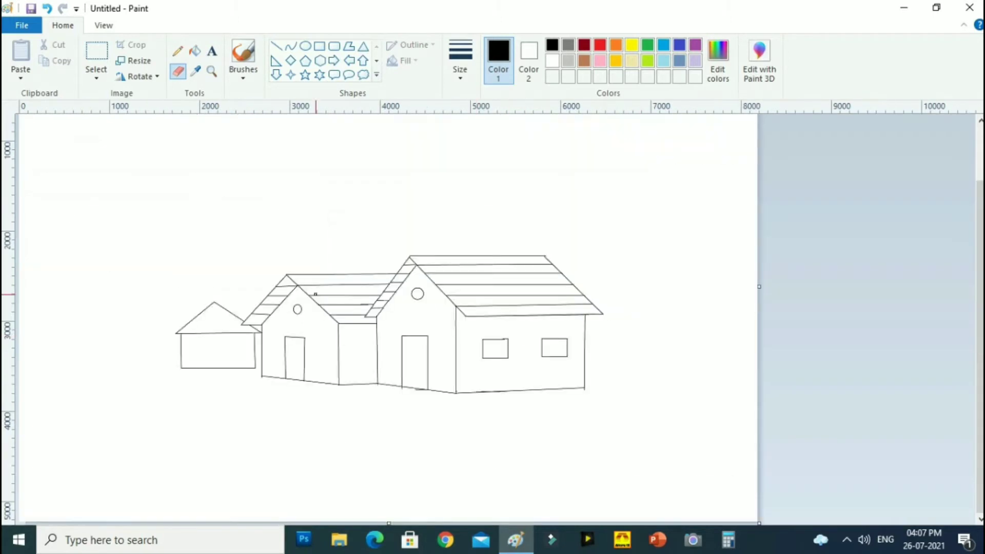
scroll(600, 348, "up", 2)
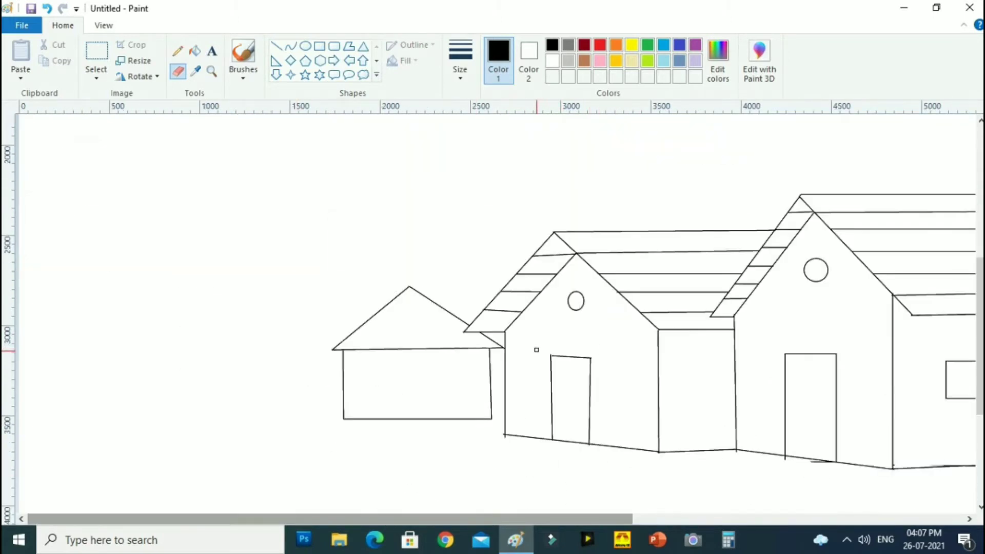
Draw the third house's ridge line running back to the second house's roof, and an inner line parallel to its left gable edge
left_click(276, 46)
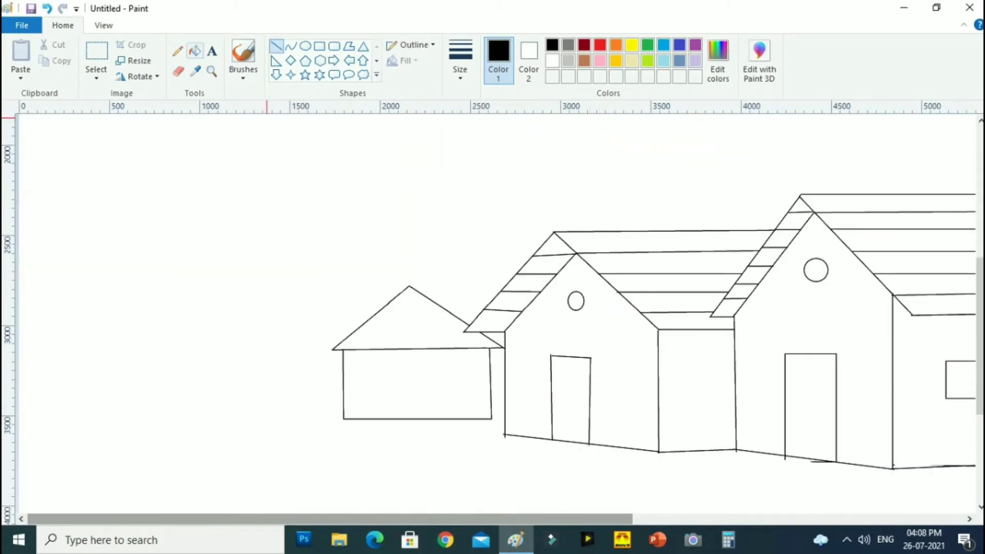
scroll(333, 270, "up", 2)
left_click_drag(332, 268, 482, 316)
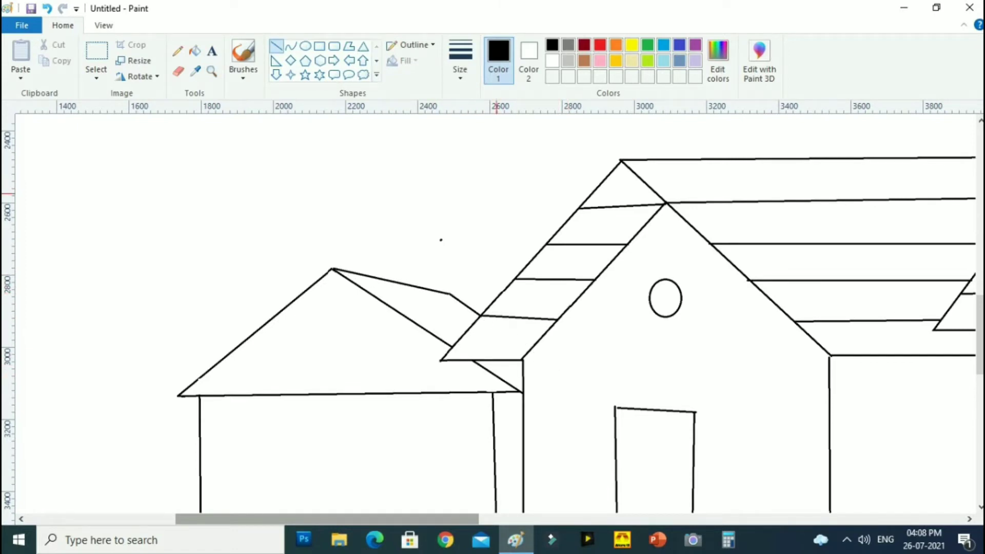
left_click_drag(203, 394, 345, 278)
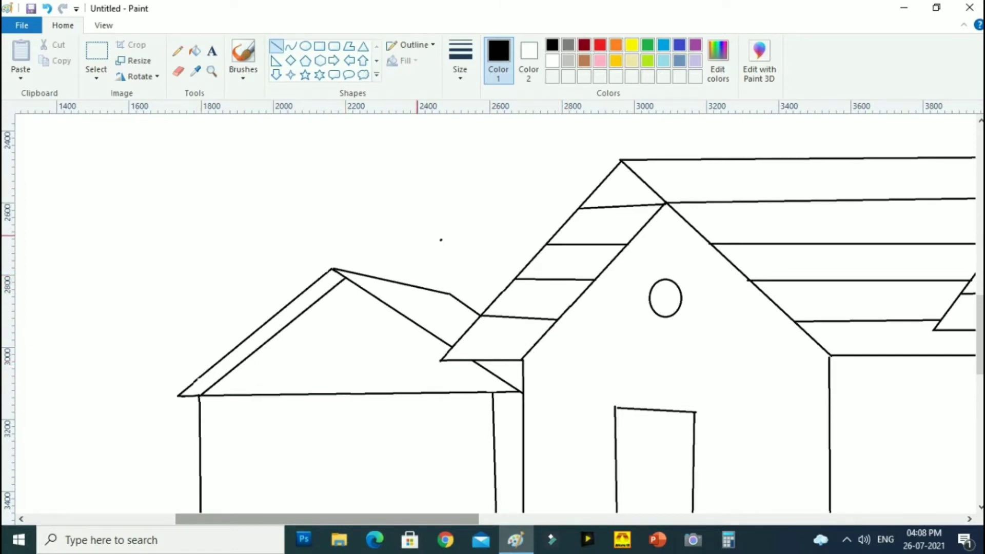
Draw a circular window in the third house's gable with three upright bars inside it
left_click(305, 47)
left_click_drag(323, 321, 378, 370)
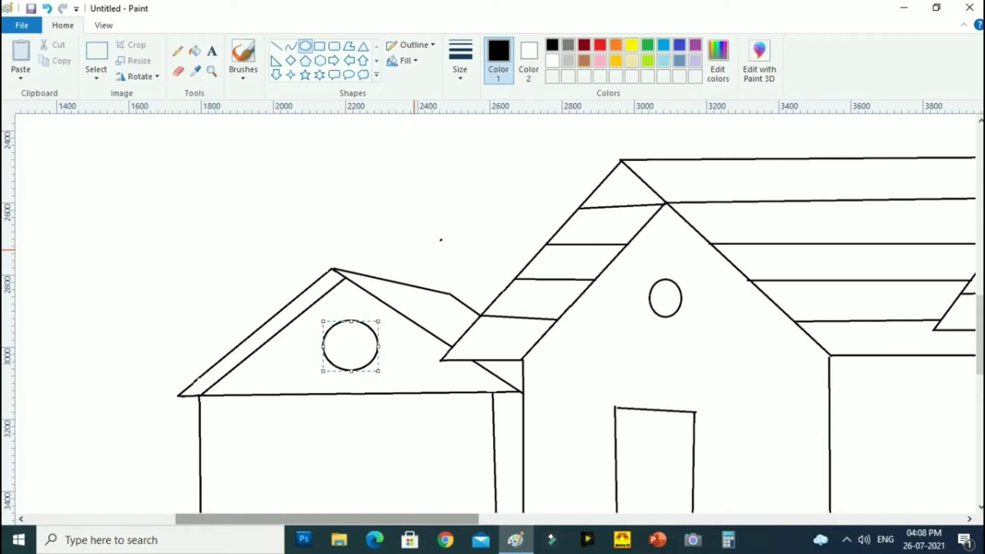
left_click(319, 46)
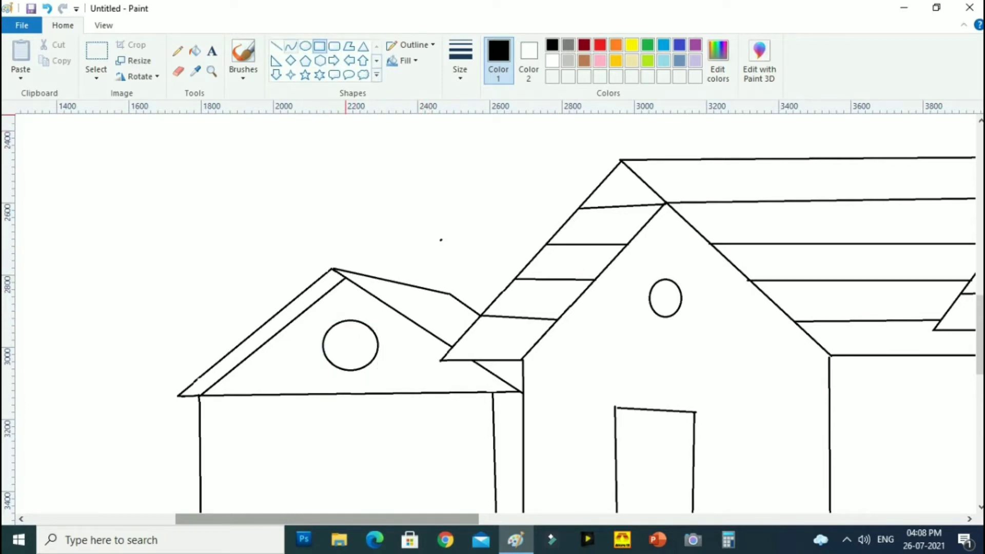
left_click(276, 46)
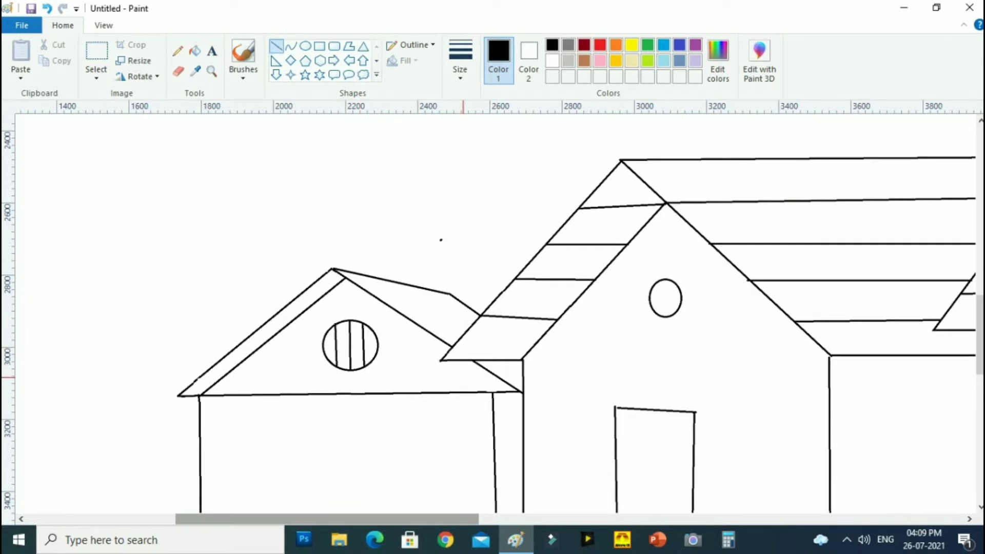
Draw an upward arrow shape over the third house's ridge, next to the second house's roof, as a small turret
left_click(319, 45)
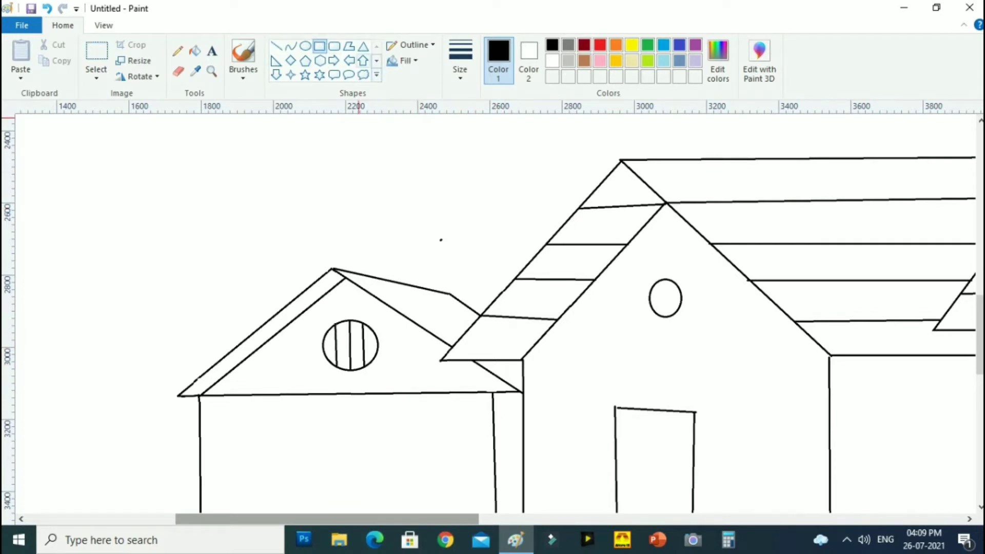
left_click(364, 60)
left_click_drag(407, 242, 485, 328)
Erase the ridge lines inside the turret and the stray dot above it, and close the base of its triangular roof
left_click(211, 72)
left_click(486, 291)
left_click(454, 325)
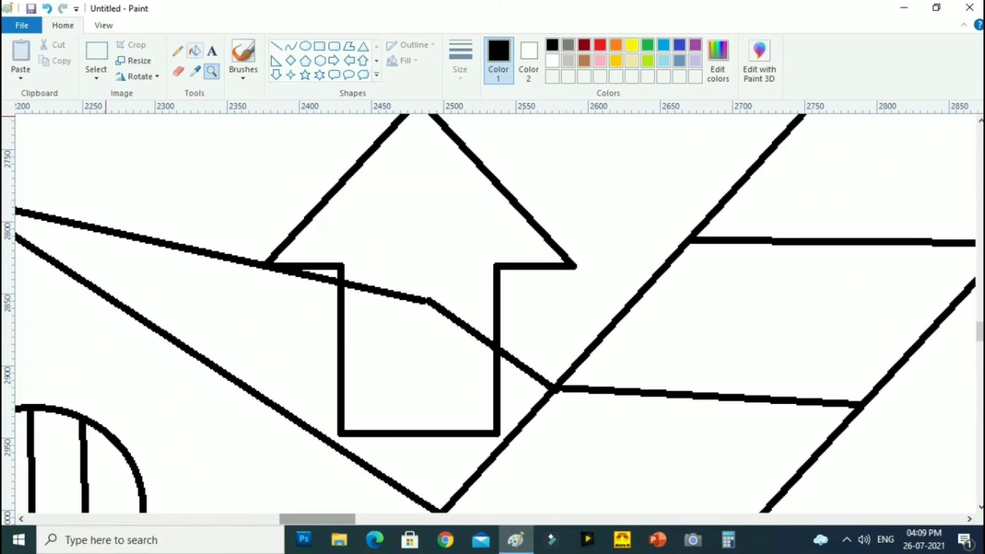
left_click(178, 71)
mouse_move(374, 294)
left_mouse_down()
mouse_move(394, 292)
mouse_move(481, 339)
left_mouse_up()
scroll(408, 288, "up", 2)
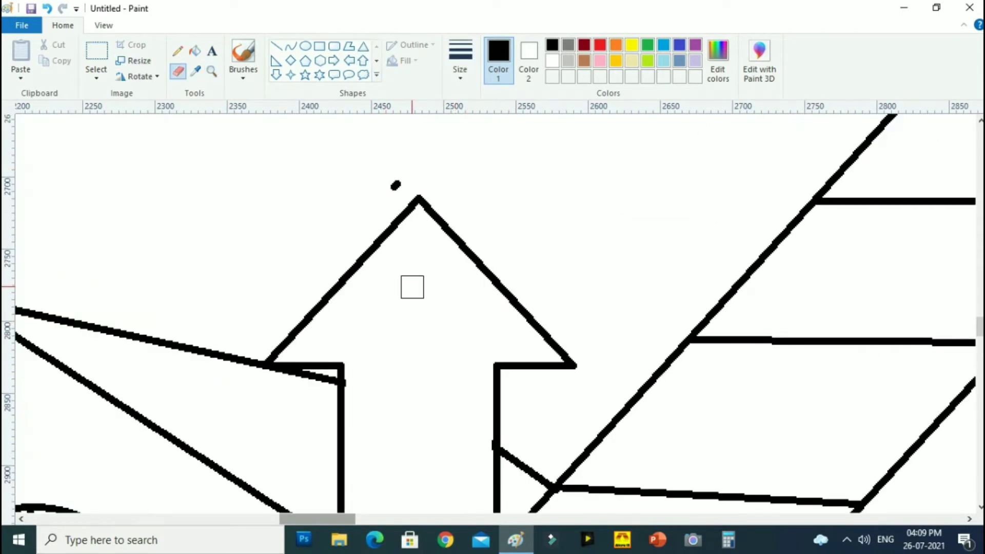
left_click(276, 46)
left_click_drag(341, 365, 494, 364)
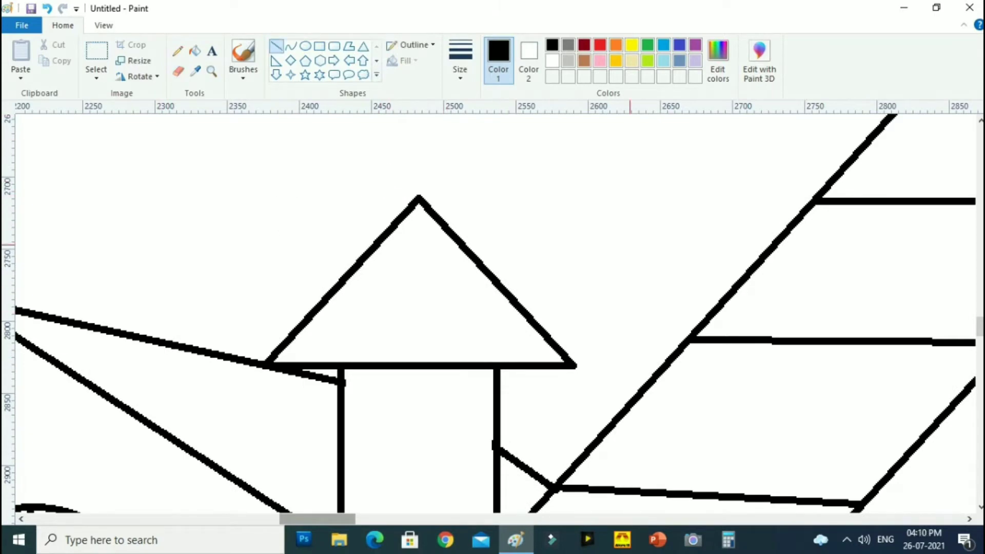
Draw three narrow upright rectangles side by side in the turret as window slots
left_click(319, 46)
scroll(362, 256, "down", 4)
left_click_drag(361, 185, 389, 297)
left_click_drag(407, 183, 440, 296)
left_click_drag(455, 183, 479, 296)
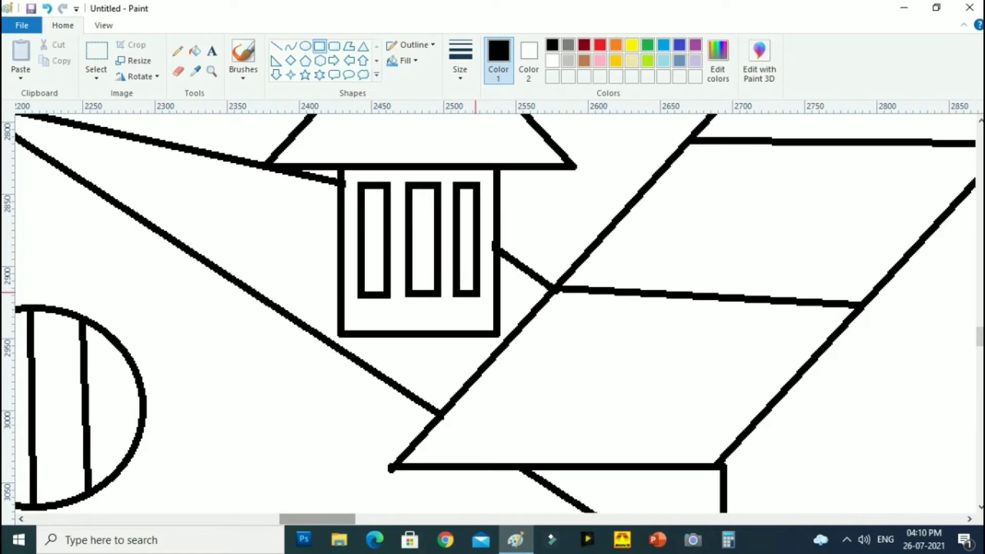
Draw two plank lines across the turret's roof and further plank lines across the third house's right roof slope
scroll(282, 341, "down", 3)
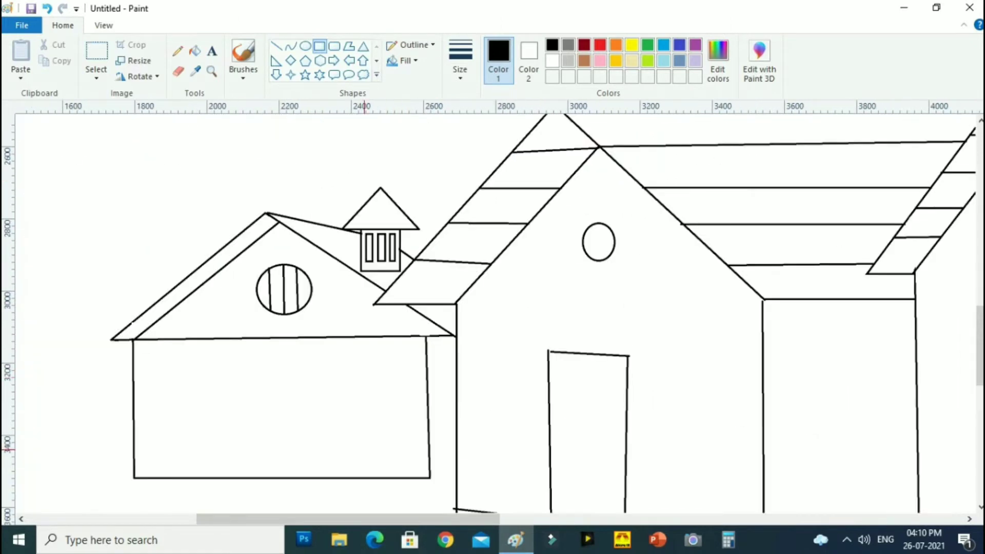
left_click(276, 46)
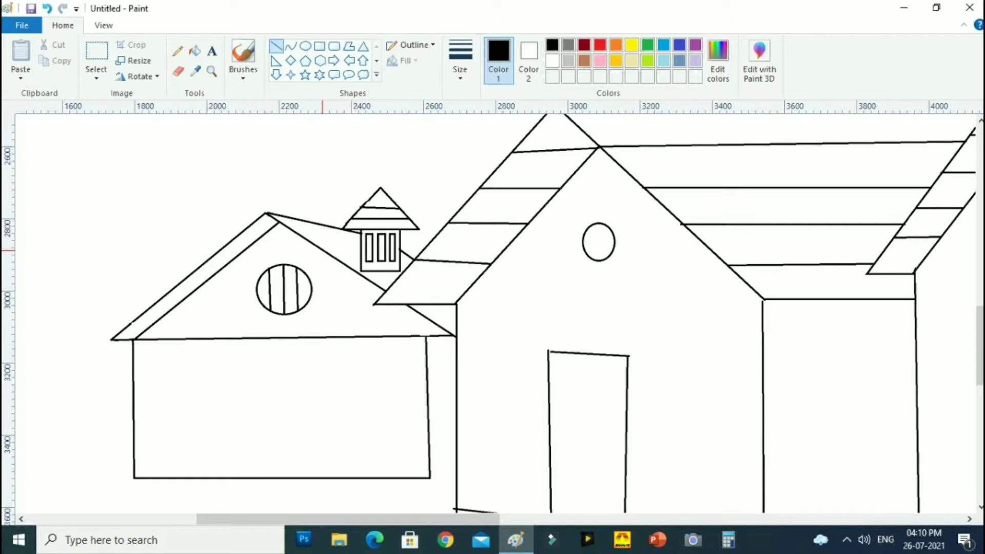
scroll(322, 250, "up", 1)
left_click_drag(397, 331, 455, 337)
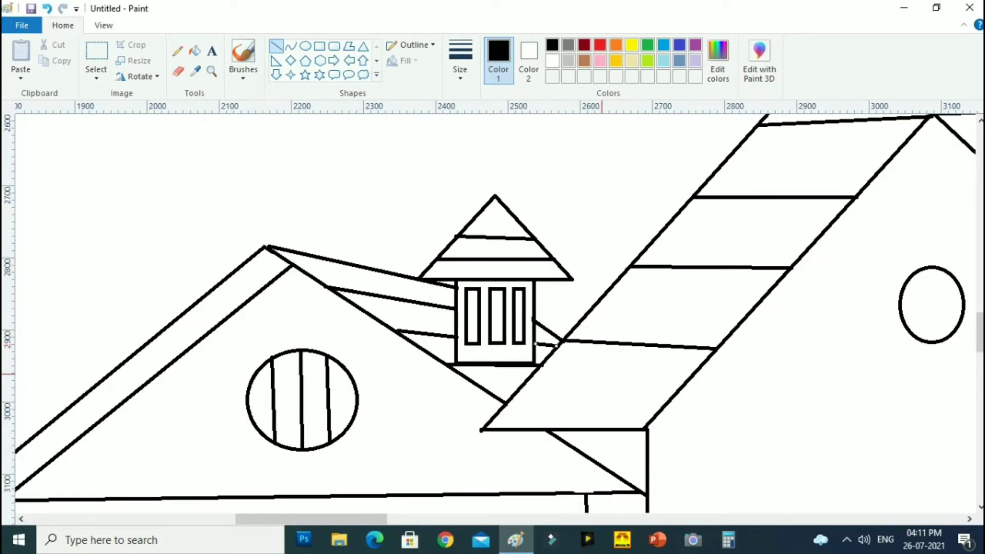
left_click_drag(584, 454, 645, 453)
Draw six short plank lines across the narrow roof strip along the third house's left gable edge
left_click_drag(217, 286, 267, 285)
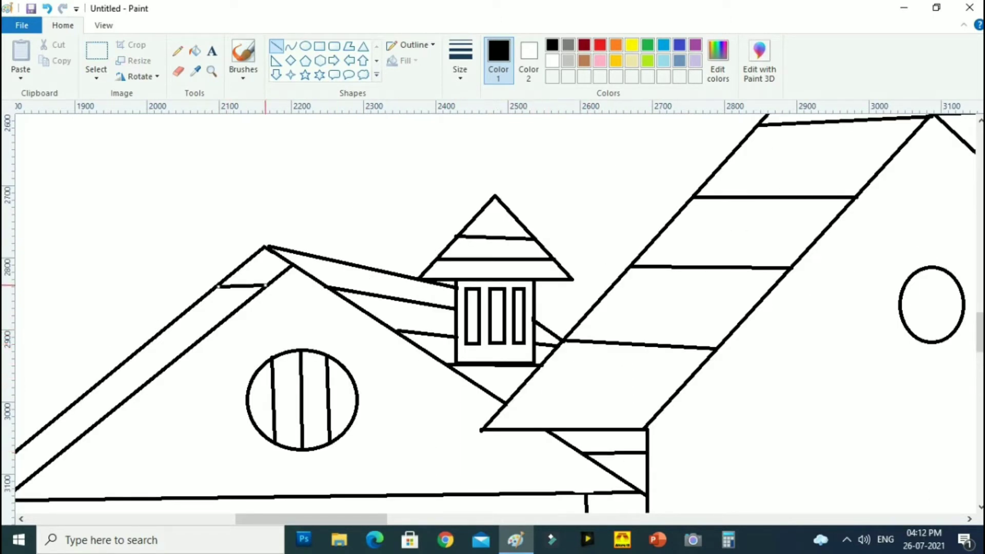
left_click_drag(179, 317, 232, 314)
left_click_drag(138, 351, 184, 353)
left_click_drag(96, 384, 145, 385)
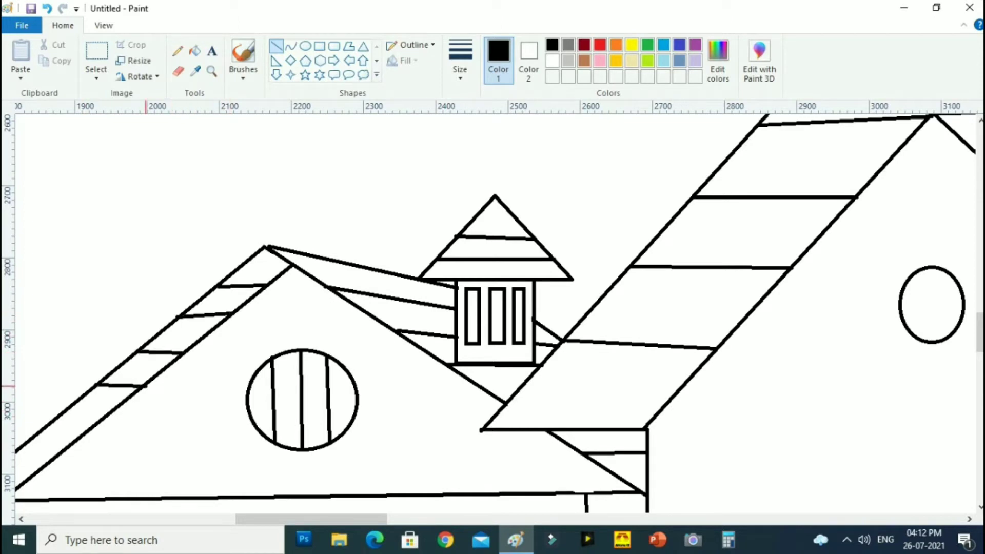
left_click_drag(48, 425, 95, 424)
left_click_drag(308, 519, 262, 519)
left_click_drag(300, 460, 344, 461)
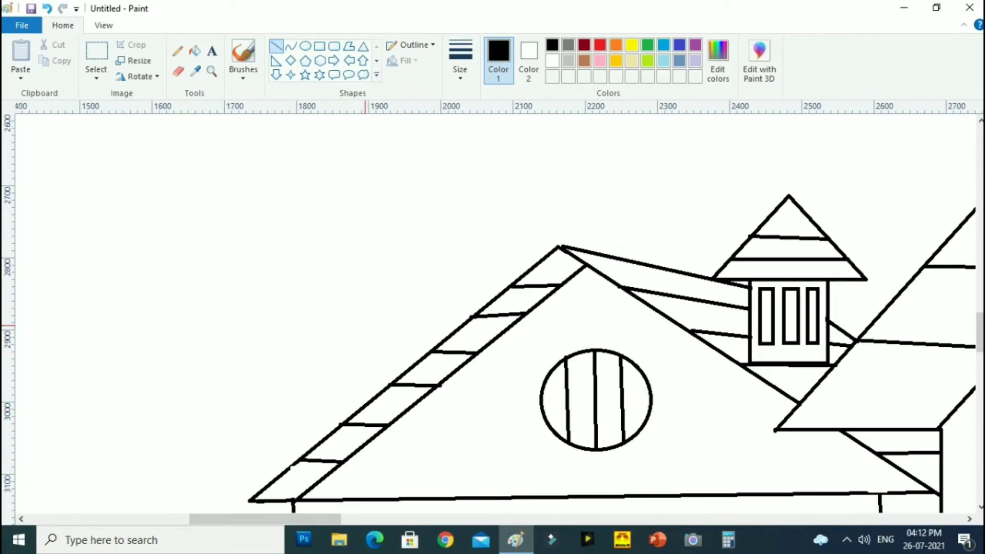
Draw a rectangular door on the third house's front wall with a rectangular window on each side
scroll(327, 309, "down", 2)
left_click(319, 46)
mouse_move(271, 292)
left_mouse_down()
mouse_move(336, 341)
mouse_move(333, 398)
left_mouse_up()
mouse_move(362, 293)
left_mouse_down()
mouse_move(418, 326)
mouse_move(412, 344)
left_mouse_up()
mouse_move(179, 292)
left_mouse_down()
mouse_move(237, 342)
mouse_move(215, 325)
left_mouse_up()
left_click(243, 393)
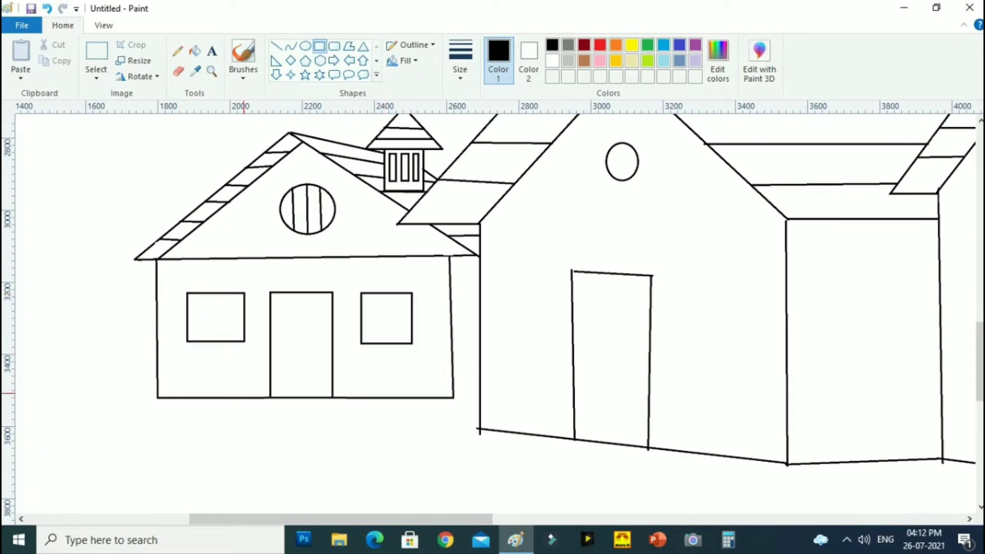
Draw a rounded rectangle inside the third house's door as the inner door panel
left_click(334, 46)
mouse_move(277, 297)
left_mouse_down()
mouse_move(327, 395)
mouse_move(303, 397)
left_mouse_up()
left_click(381, 418)
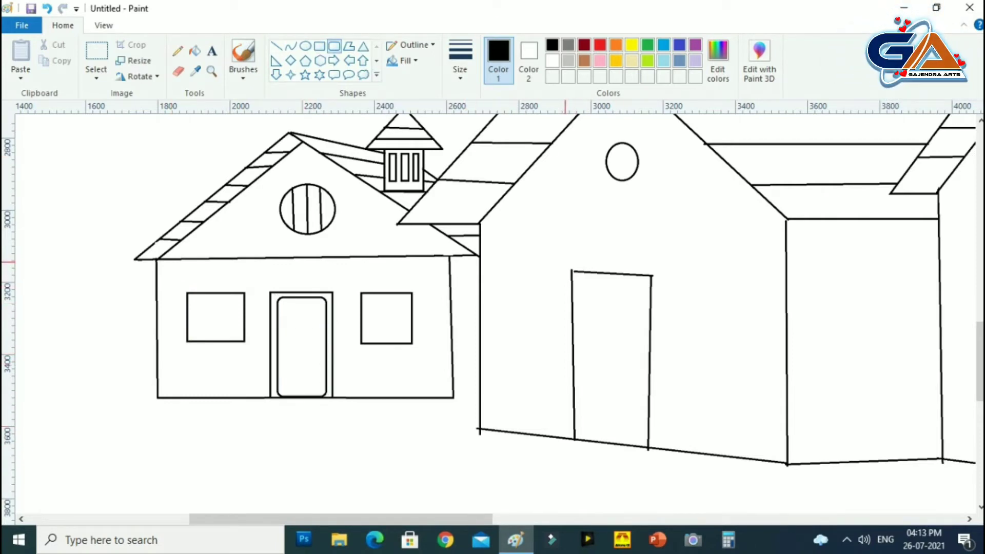
mouse_move(565, 263)
left_mouse_down()
mouse_move(655, 454)
mouse_move(547, 289)
left_mouse_up()
key("ctrl+z")
Draw a rounded rectangle inside the largest house's door and erase the door lines that extend below the slanted base
left_click_drag(421, 519, 443, 519)
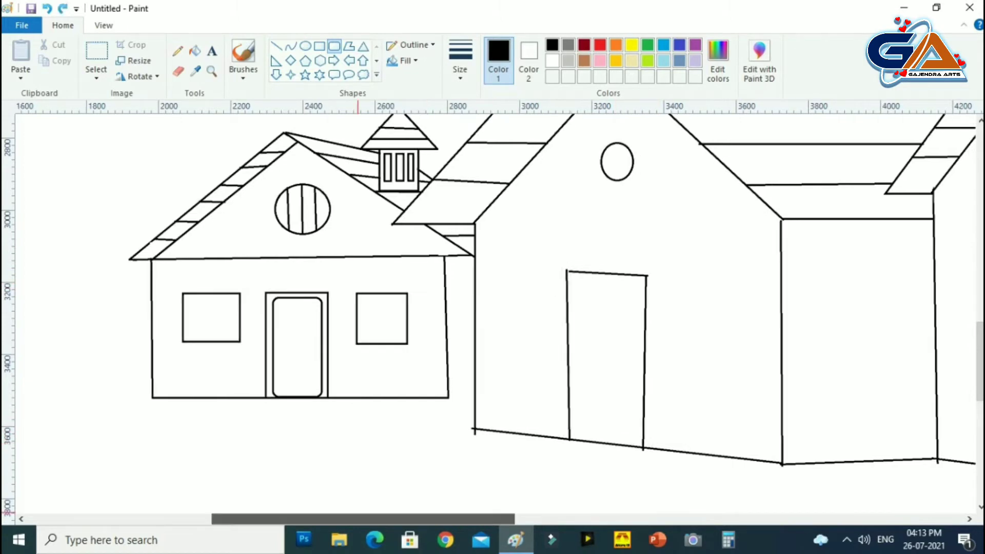
scroll(358, 308, "right", 3)
left_click_drag(724, 275, 806, 486)
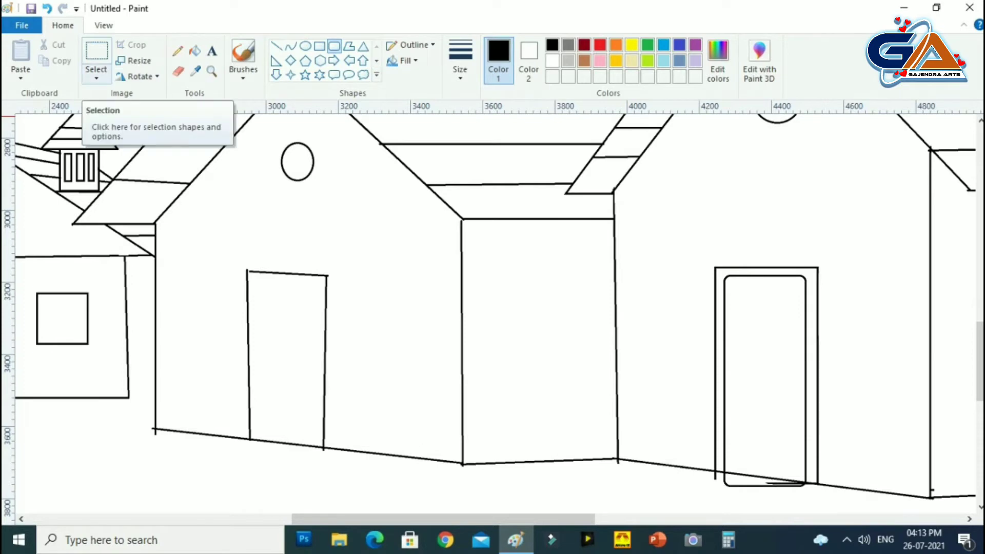
left_click(178, 71)
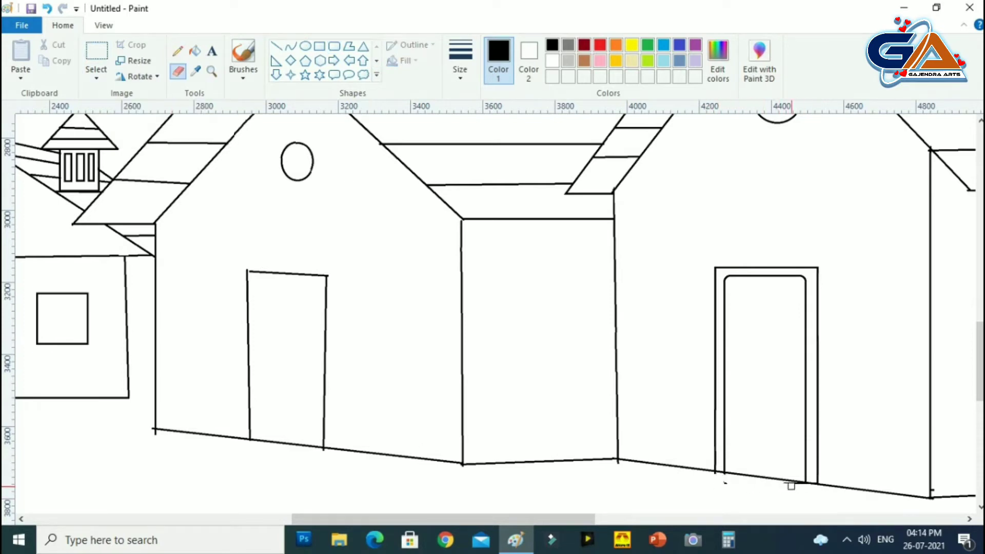
Draw an upright frame line outside each side of the second house's door, ending on the slanted base line
left_click(212, 71)
left_click(265, 282)
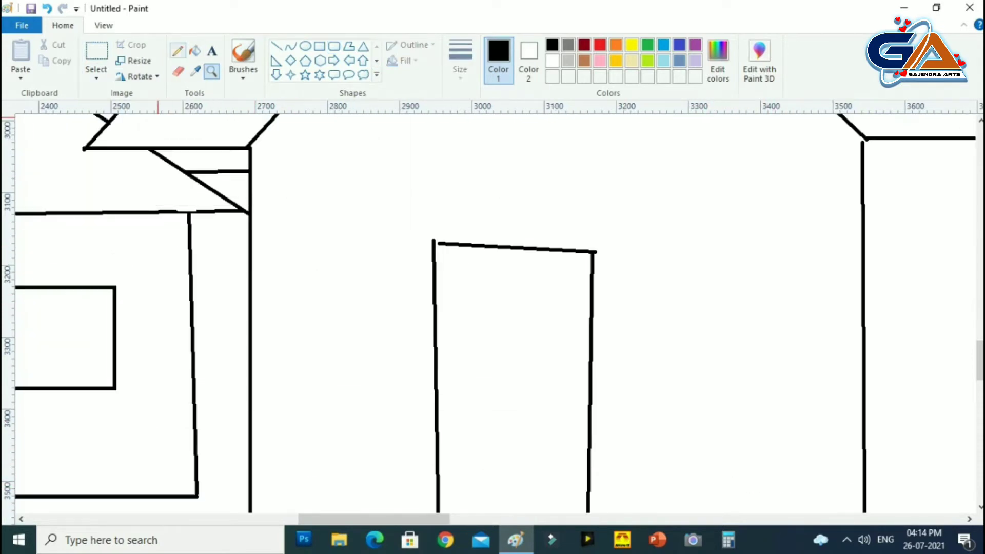
left_click(276, 46)
scroll(444, 245, "down", 3)
left_click_drag(422, 138, 422, 477)
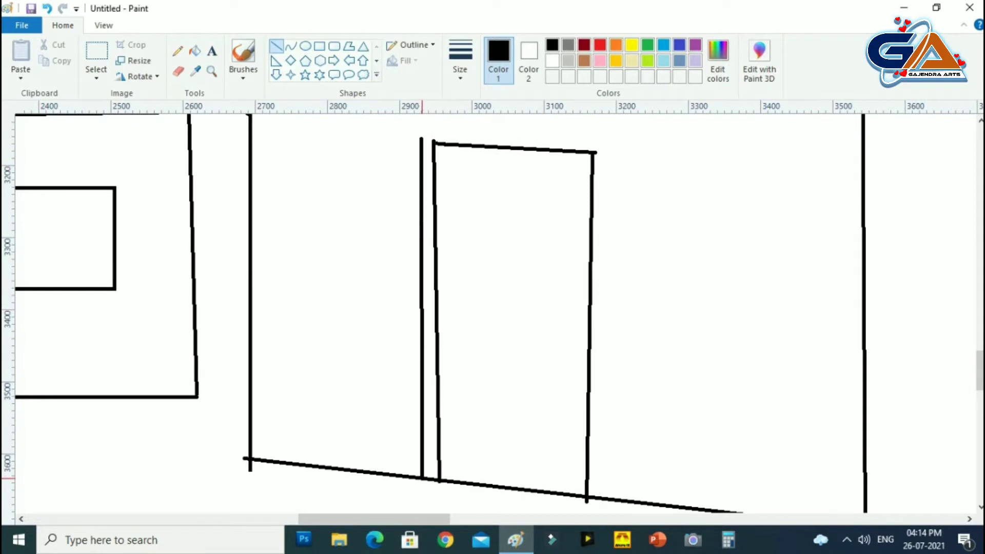
left_click_drag(607, 146, 604, 498)
scroll(534, 287, "up", 3)
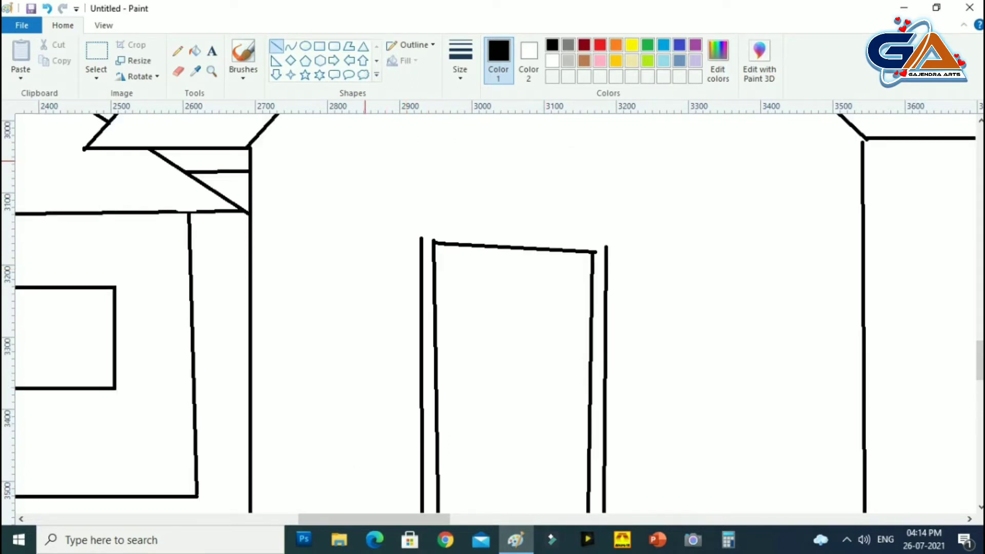
left_click(291, 46)
left_click_drag(422, 238, 607, 252)
left_click_drag(508, 246, 507, 197)
key("ctrl+z")
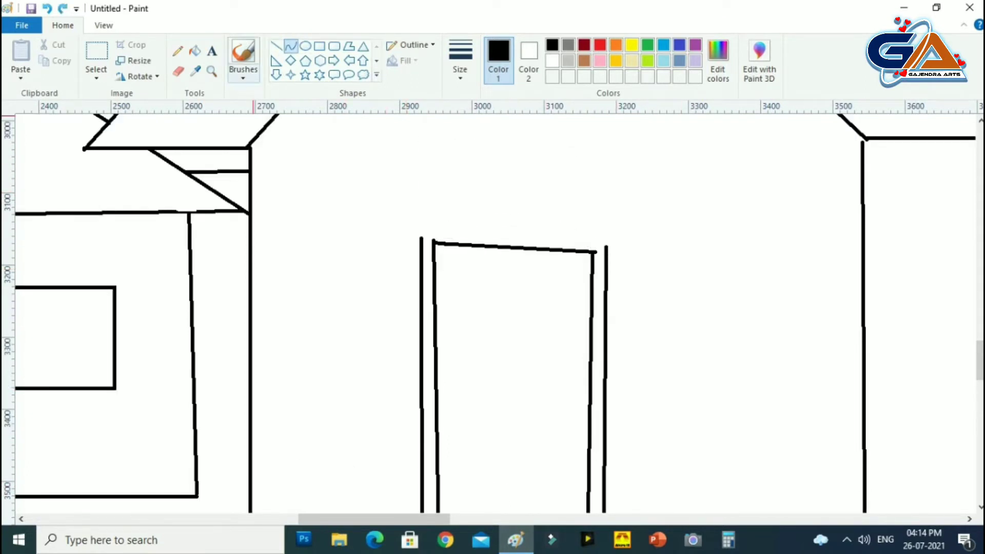
Draw a straight, slightly sloping top line joining the two outer frame lines above the second house's door
left_click(319, 47)
left_click(276, 46)
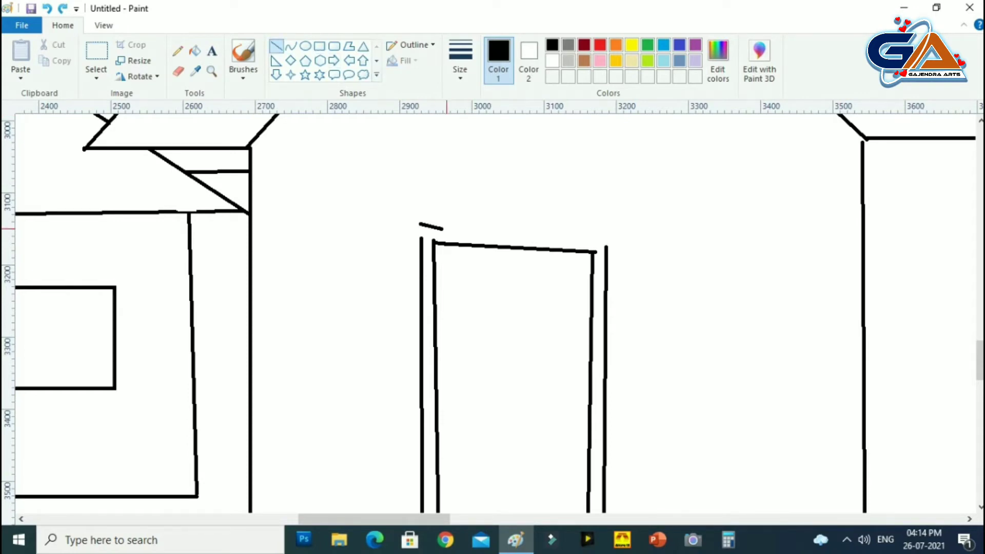
left_click_drag(444, 229, 610, 235)
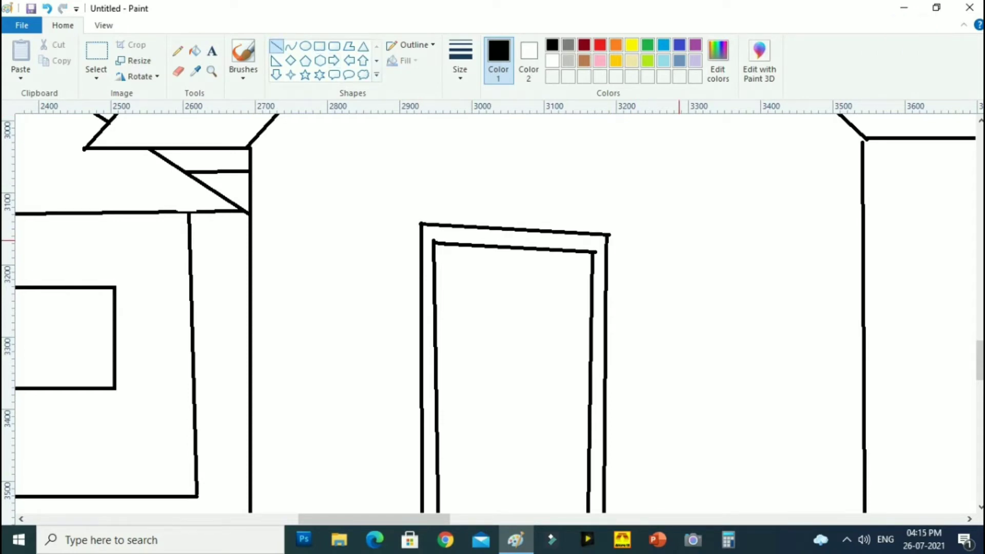
Draw a long low rectangle as a boundary wall from the largest house's outer side wall to the canvas edge
scroll(420, 241, "down", 5)
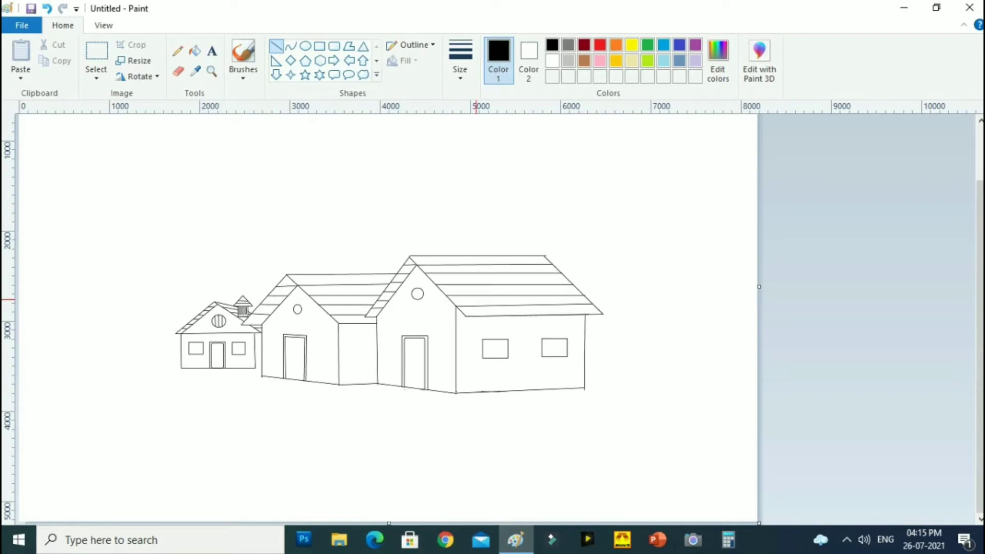
left_click(319, 46)
left_click_drag(585, 337, 761, 382)
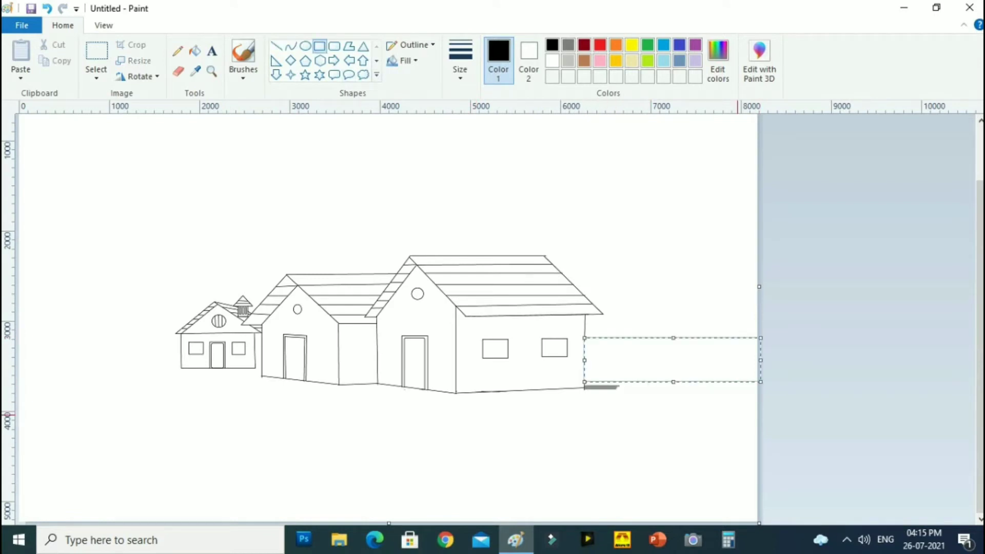
left_click(211, 70)
left_click(544, 362)
right_click(565, 349)
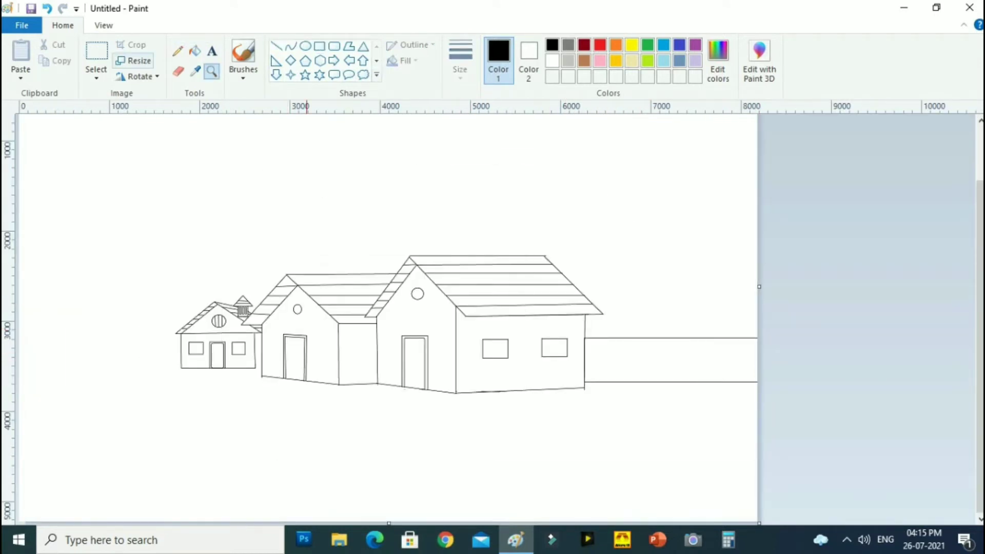
Draw a matching boundary wall from the canvas edge to the smallest house and close the gap between them with a narrow rectangle
left_click_drag(19, 337, 180, 368)
left_click_drag(100, 337, 100, 343)
left_click(98, 400)
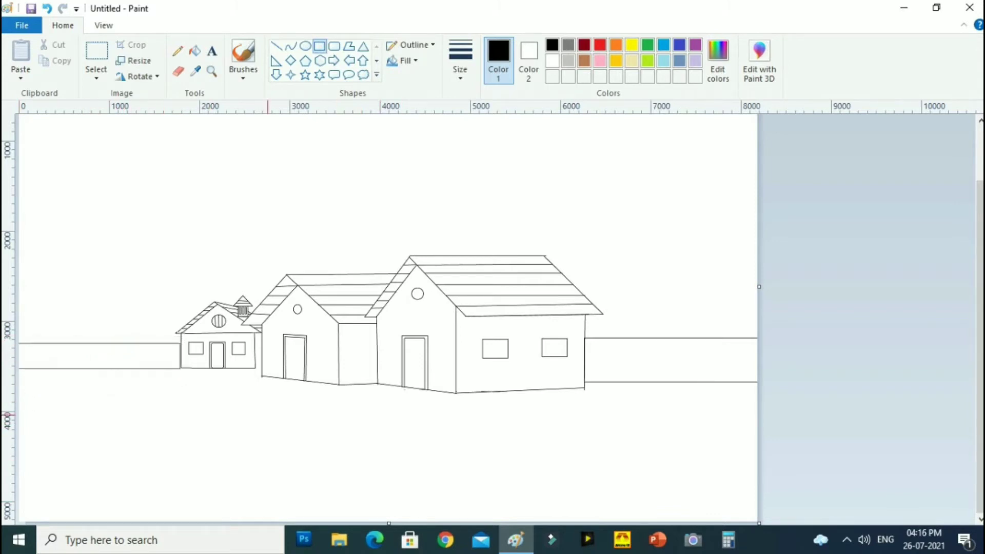
left_click(212, 72)
left_click(205, 340)
left_click(345, 352)
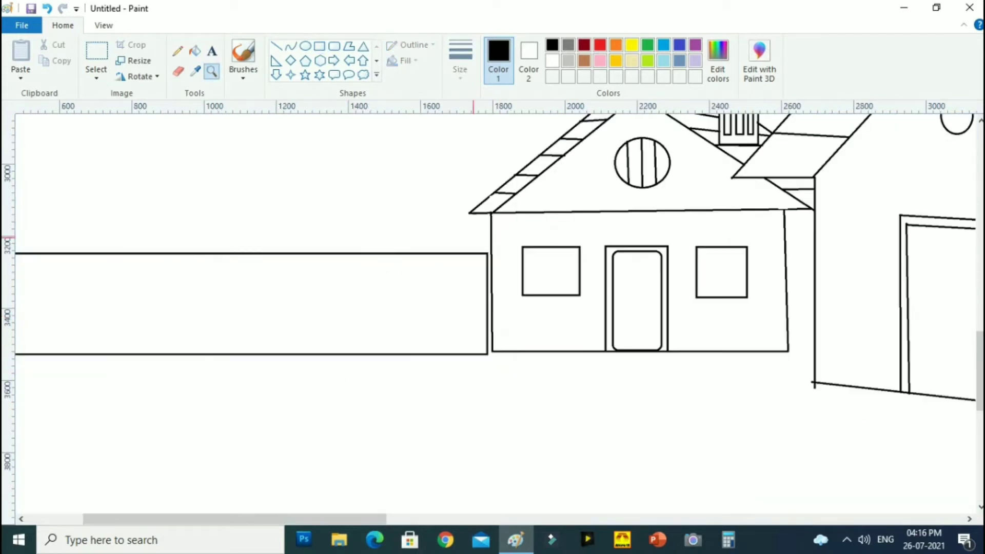
left_click(320, 46)
left_click_drag(487, 253, 493, 354)
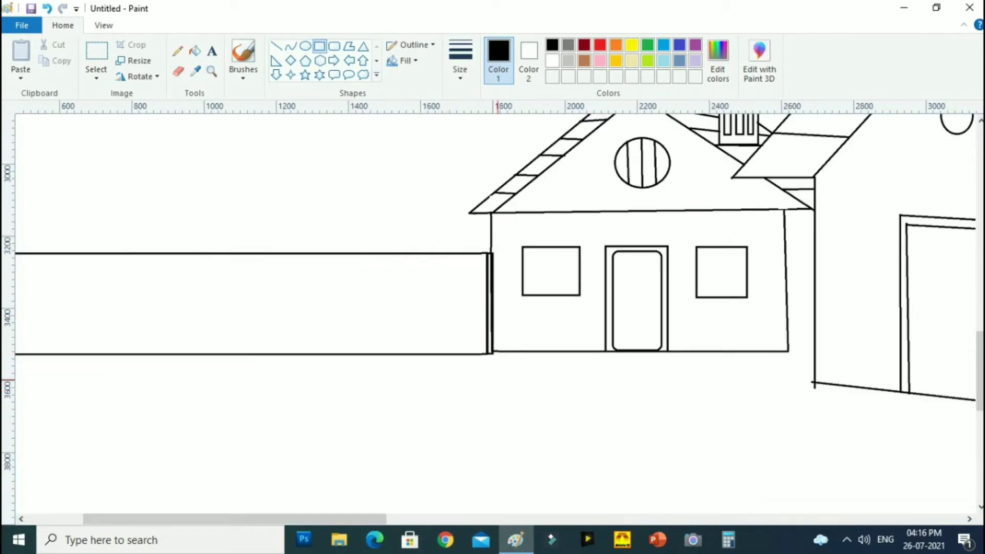
Draw three rectangular panels in a row inside the boundary wall beside the smallest house
mouse_move(308, 265)
left_mouse_down()
mouse_move(482, 331)
mouse_move(474, 346)
left_mouse_up()
mouse_move(141, 268)
left_mouse_down()
mouse_move(298, 331)
mouse_move(296, 348)
left_mouse_up()
mouse_move(130, 267)
left_mouse_down()
mouse_move(86, 337)
mouse_move(8, 342)
left_mouse_up()
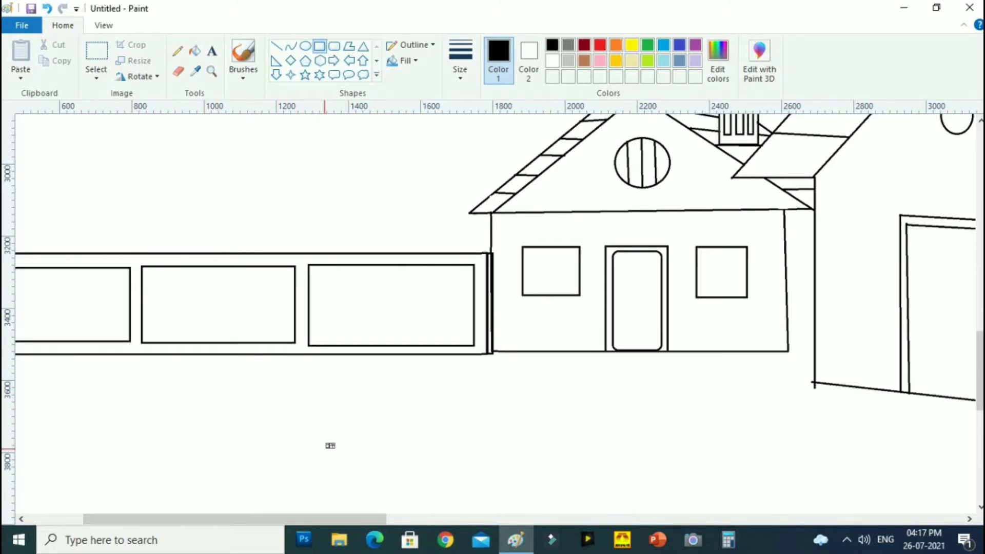
Draw three rectangular panels inside the boundary wall beside the largest house, the last one running to the canvas edge
scroll(718, 288, "down", 1)
left_click_drag(556, 519, 831, 520)
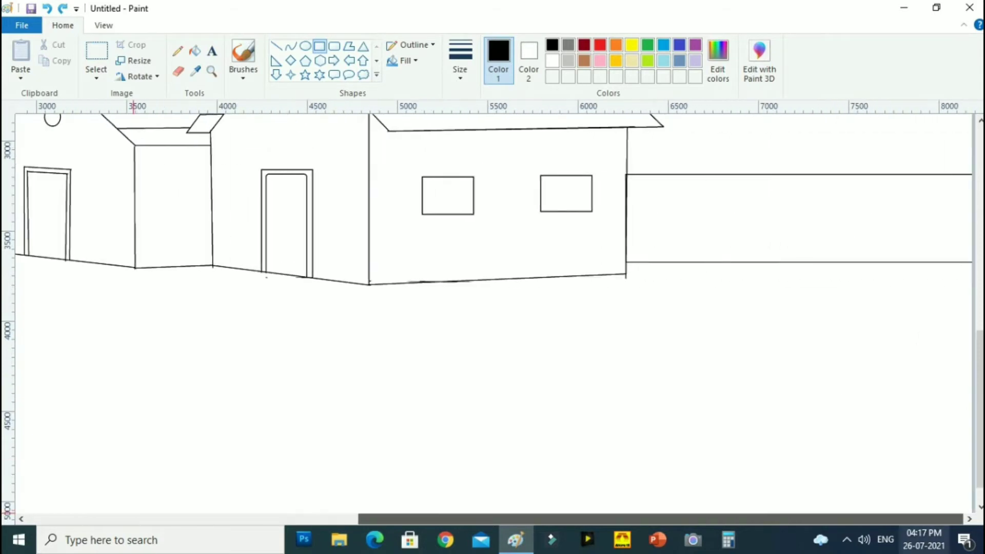
scroll(436, 288, "up", 3)
left_click_drag(645, 289, 781, 350)
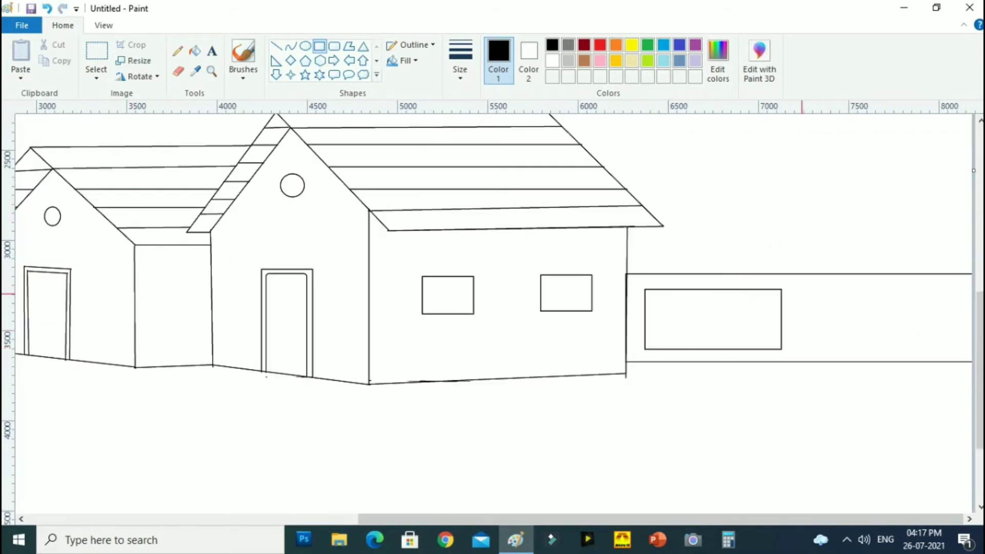
mouse_move(796, 291)
left_mouse_down()
mouse_move(874, 351)
mouse_move(908, 349)
left_mouse_up()
left_click_drag(925, 289, 975, 350)
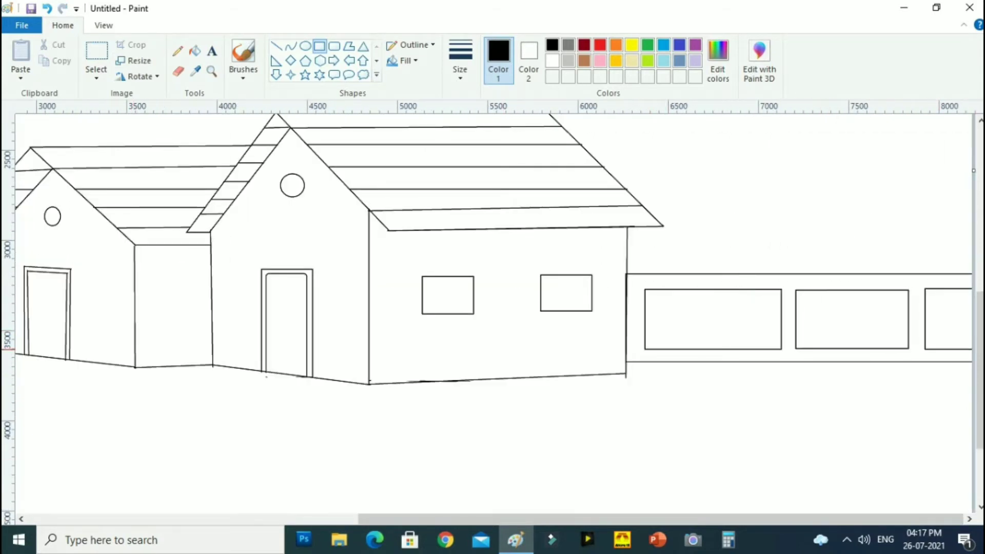
scroll(493, 329, "down", 2)
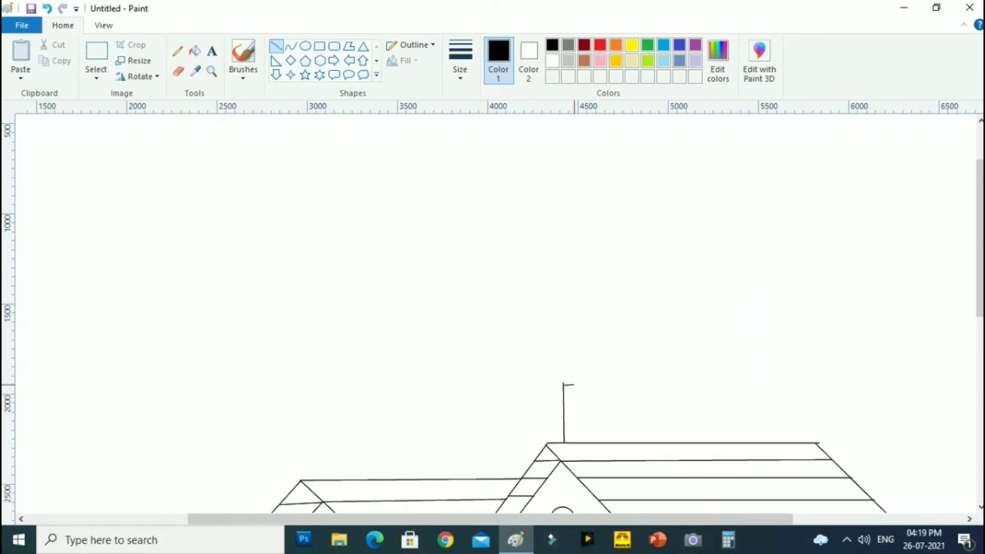
Draw the walls and sloping gabled roof outline of a taller building rising behind the largest house's roof ridge
left_click_drag(575, 385, 717, 386)
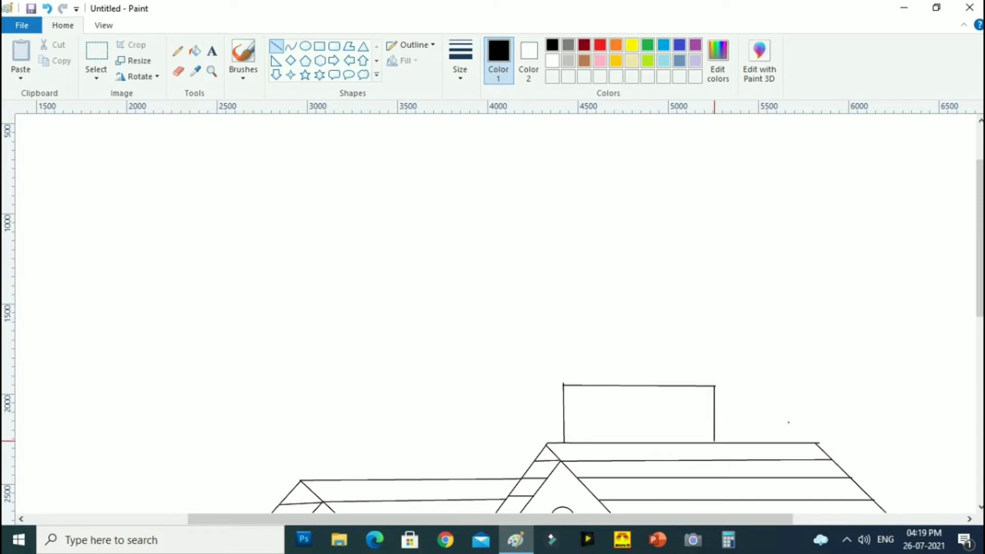
mouse_move(564, 386)
left_mouse_down()
mouse_move(508, 347)
mouse_move(740, 349)
mouse_move(665, 348)
left_mouse_up()
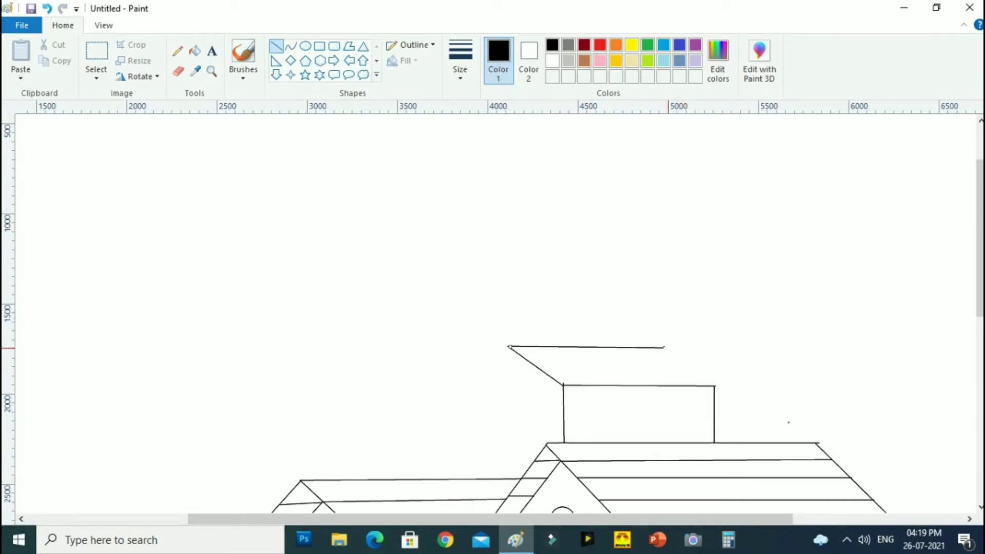
left_click_drag(716, 387, 715, 385)
left_click(797, 376)
mouse_move(508, 347)
left_mouse_down()
mouse_move(465, 387)
mouse_move(465, 478)
left_mouse_up()
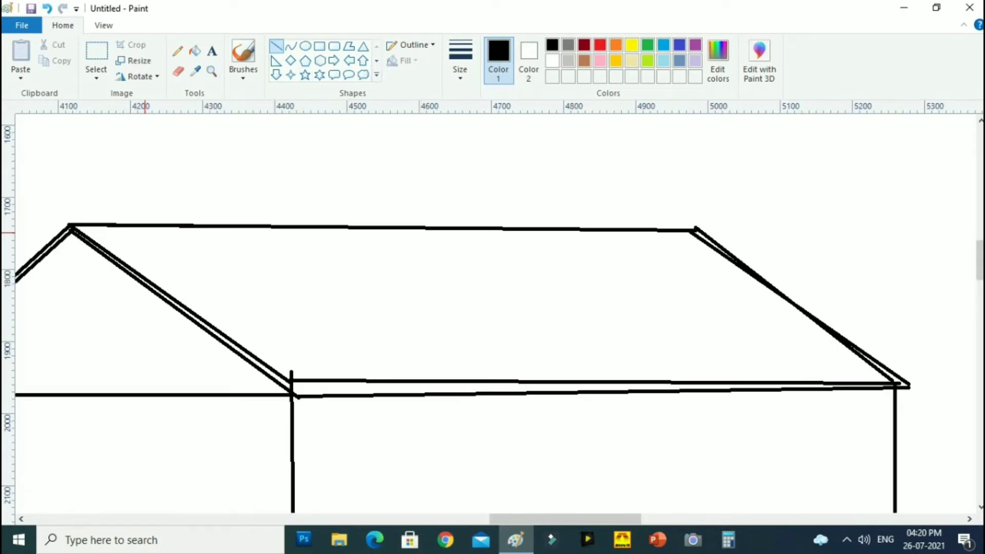
Draw five parallel slanted plank lines across the rear building's roof and remove the stray dot on it
left_click_drag(146, 226, 390, 394)
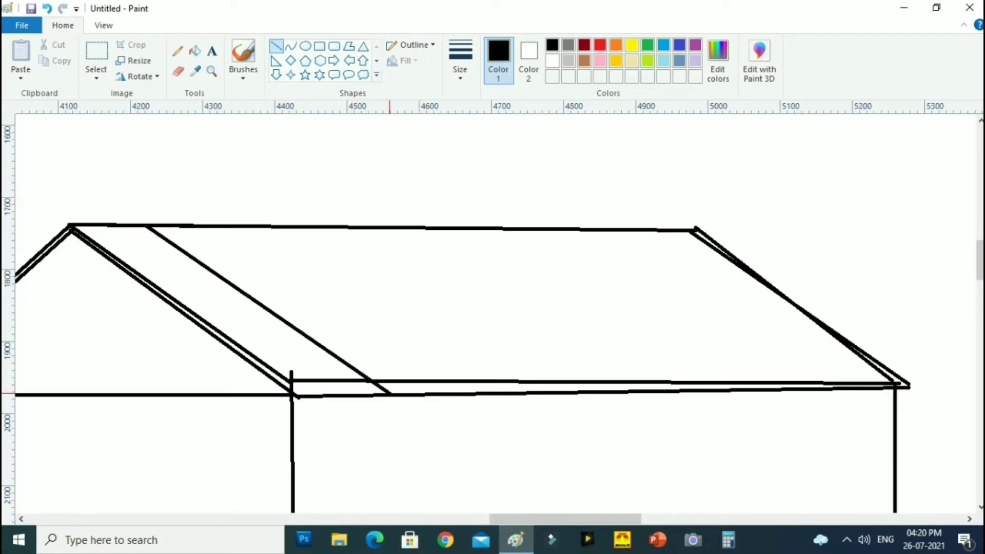
left_click(487, 344)
mouse_move(257, 226)
left_mouse_down()
mouse_move(462, 385)
mouse_move(502, 392)
left_mouse_up()
left_click_drag(388, 228, 645, 392)
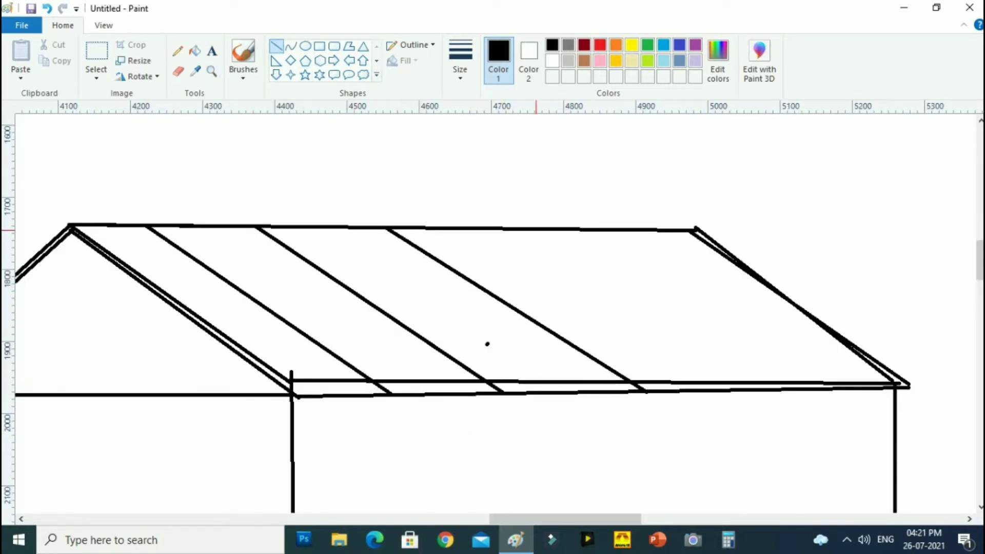
left_click_drag(531, 230, 747, 387)
left_click_drag(633, 232, 824, 387)
left_click(178, 71)
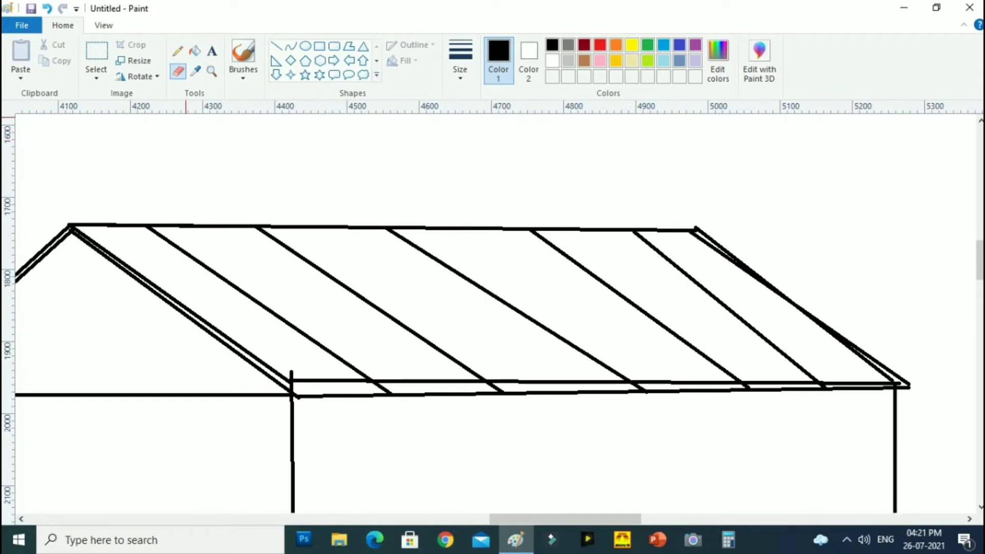
Draw a rectangular annex against the rear building above the second house's roof and cap it with a thin overhanging slab
scroll(218, 312, "down", 1)
left_click_drag(554, 519, 500, 519)
left_click_drag(642, 519, 590, 519)
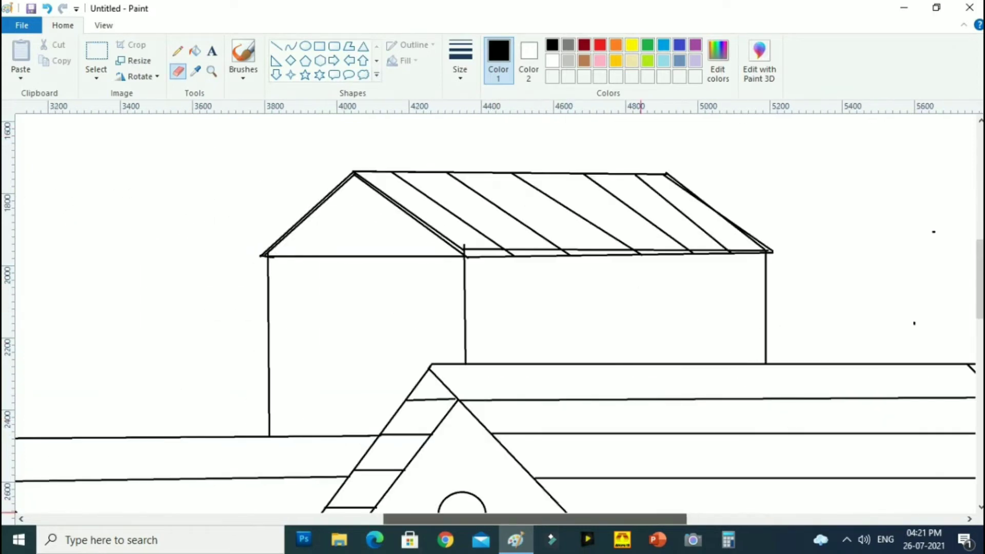
scroll(258, 394, "left", 3)
left_click(320, 46)
mouse_move(229, 315)
left_mouse_down()
mouse_move(390, 409)
mouse_move(398, 437)
left_mouse_up()
mouse_move(151, 302)
left_mouse_down()
mouse_move(379, 318)
mouse_move(400, 311)
left_mouse_up()
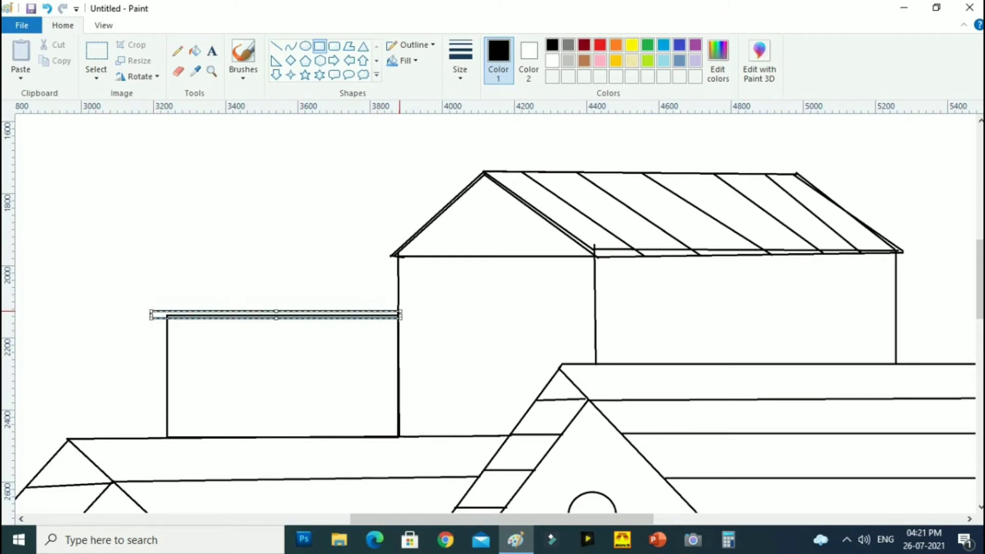
left_click(219, 349)
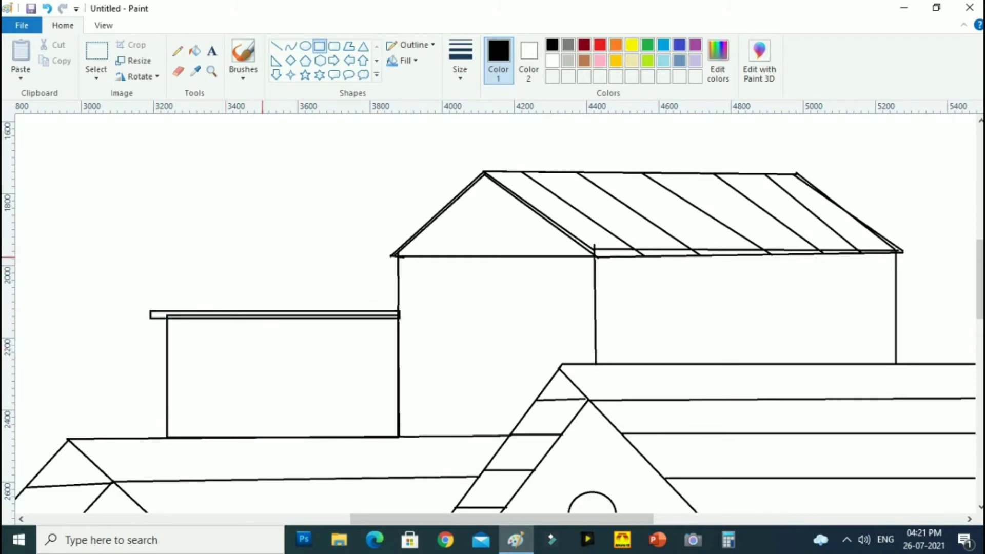
Draw an upright rectangle on the annex slab and top it with a wide triangle to form a turret
left_click_drag(242, 202, 356, 311)
left_click(363, 45)
left_click_drag(235, 139, 346, 217)
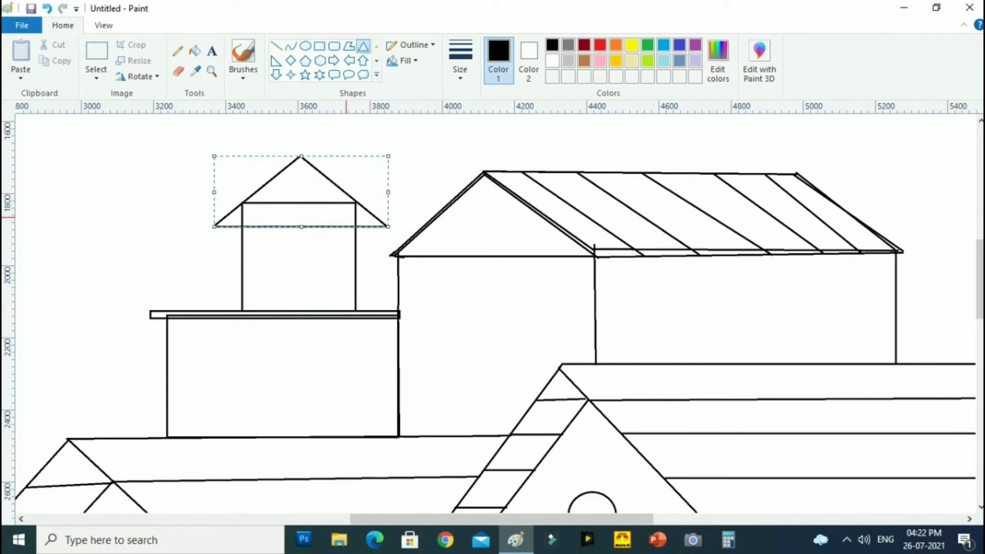
left_click(126, 173)
Draw a plank line across the turret's triangular roof and a door of two nested rectangles at its base
left_click(276, 46)
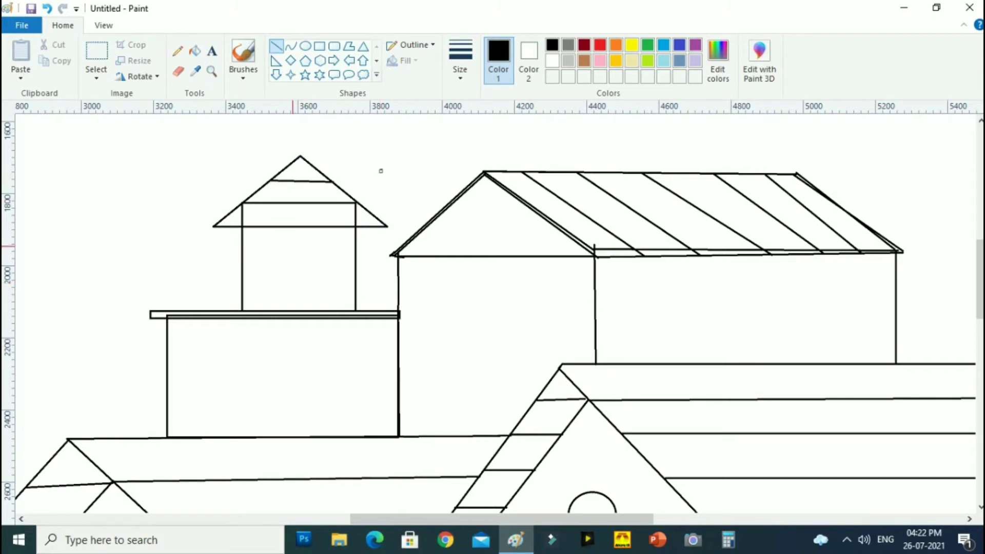
left_click(319, 46)
mouse_move(280, 254)
left_mouse_down()
mouse_move(323, 310)
mouse_move(312, 309)
left_mouse_up()
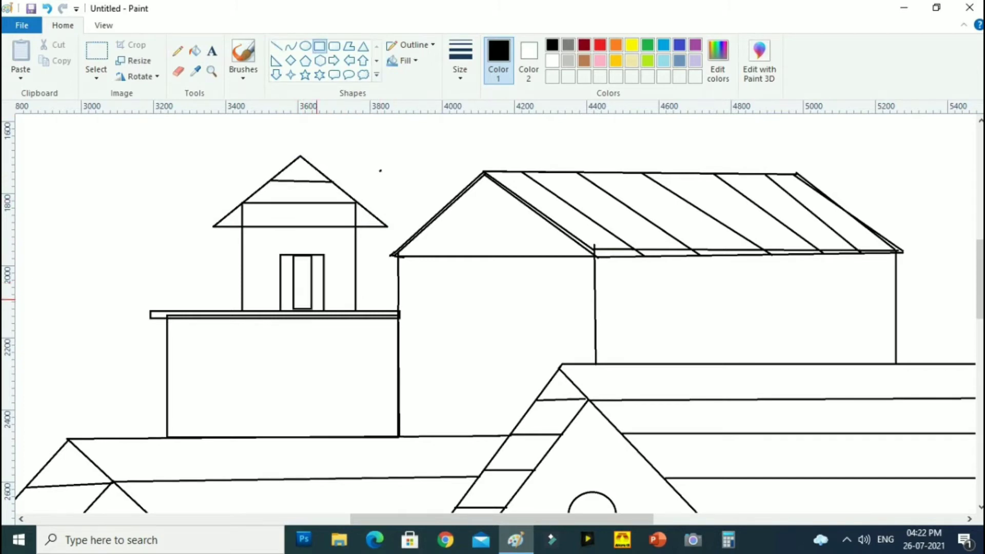
Erase the turret wall lines inside its roof and the stray dot beside it, and extend the lower plank line to the roof edge
left_click(211, 71)
left_click(286, 226)
left_click(535, 301)
left_click(178, 71)
left_click_drag(245, 272, 243, 337)
left_click_drag(694, 255, 699, 328)
left_click_drag(799, 142, 797, 120)
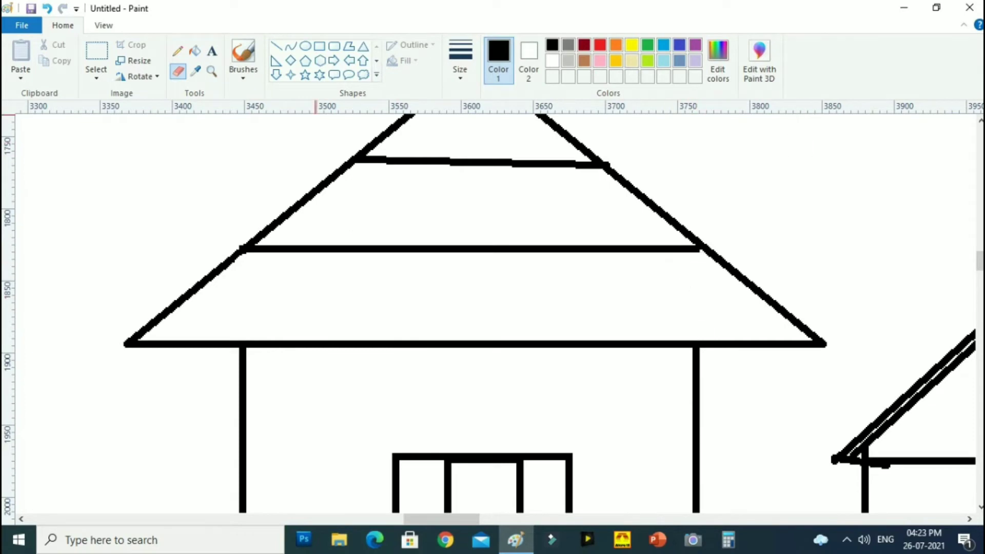
left_click(276, 45)
left_click_drag(694, 250, 705, 250)
Draw rounded-rectangle windows on the rear building, one in the gable wall and two in the long side wall
scroll(700, 251, "down", 1)
scroll(513, 264, "down", 2)
scroll(287, 285, "up", 1)
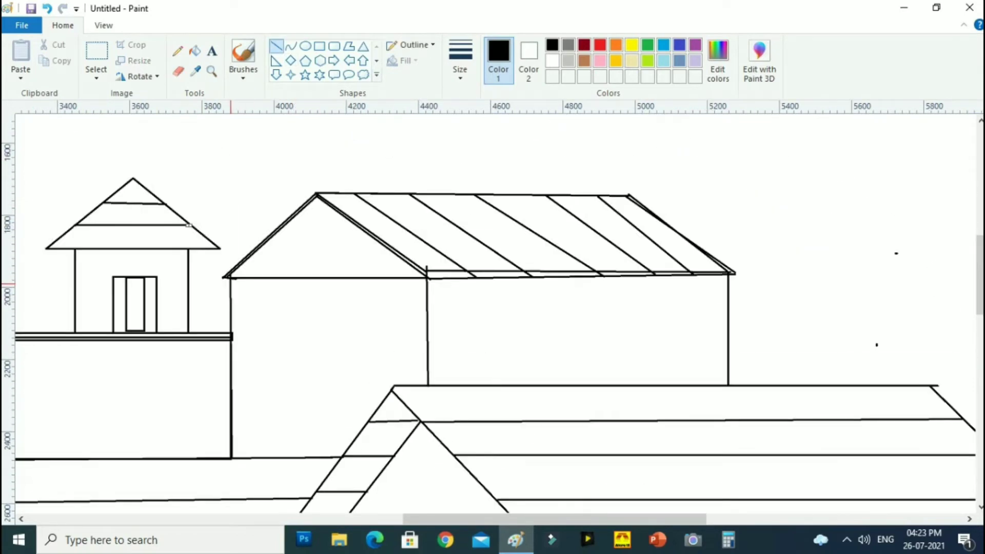
left_click(334, 46)
left_click_drag(286, 322, 358, 401)
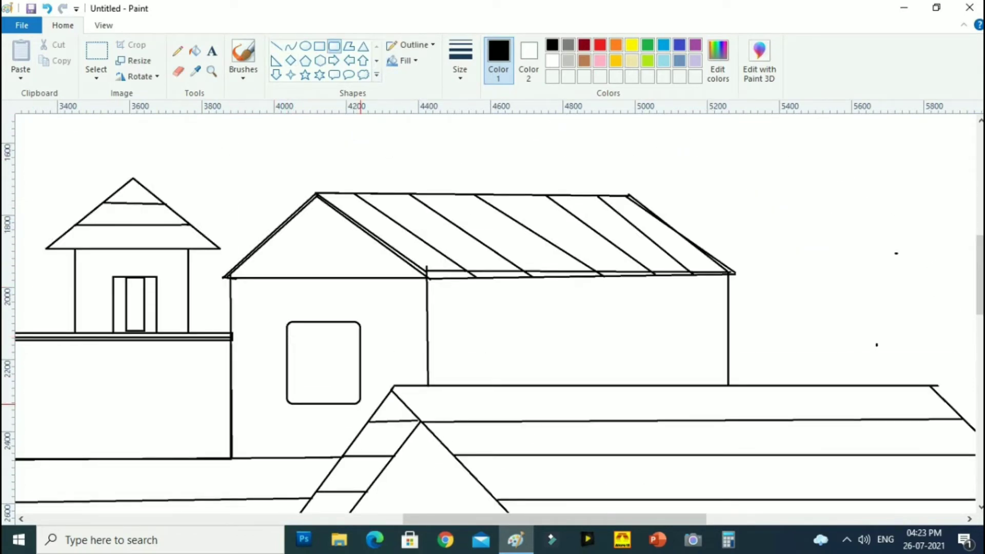
mouse_move(483, 323)
left_mouse_down()
mouse_move(587, 362)
mouse_move(571, 385)
left_mouse_up()
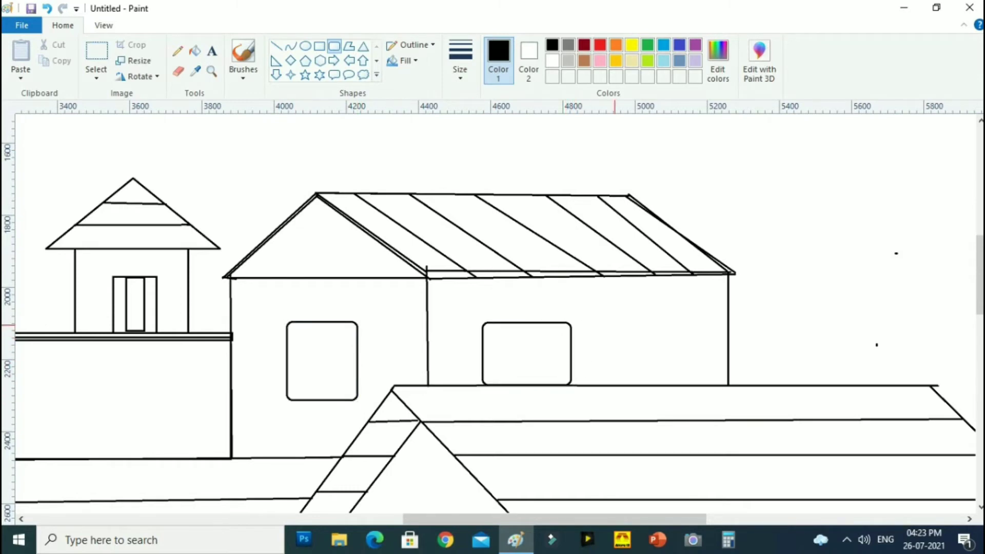
left_click_drag(618, 325, 693, 385)
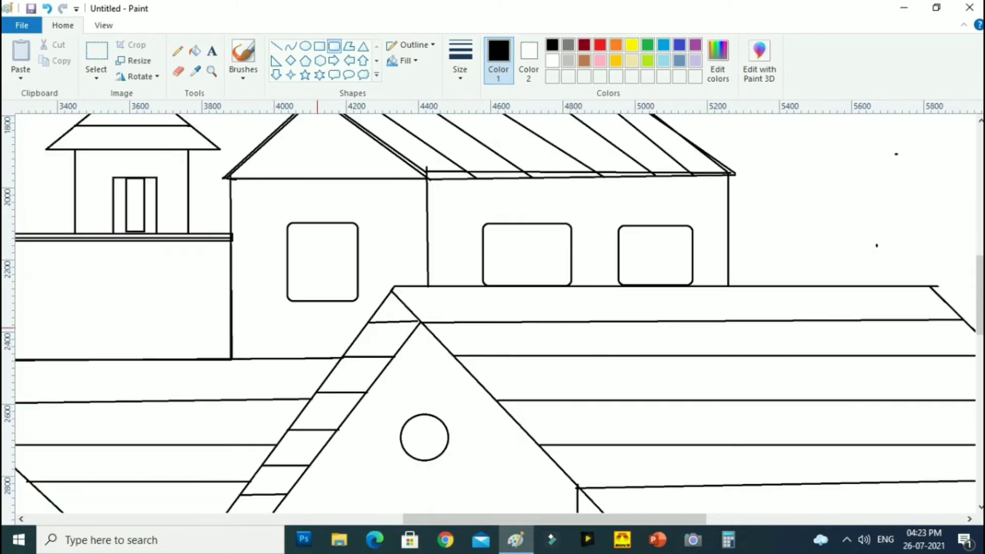
Draw a wide rounded-rectangle window in the annex wall below the turret
key("ctrl+Page_Down")
key("ctrl+Page_Down")
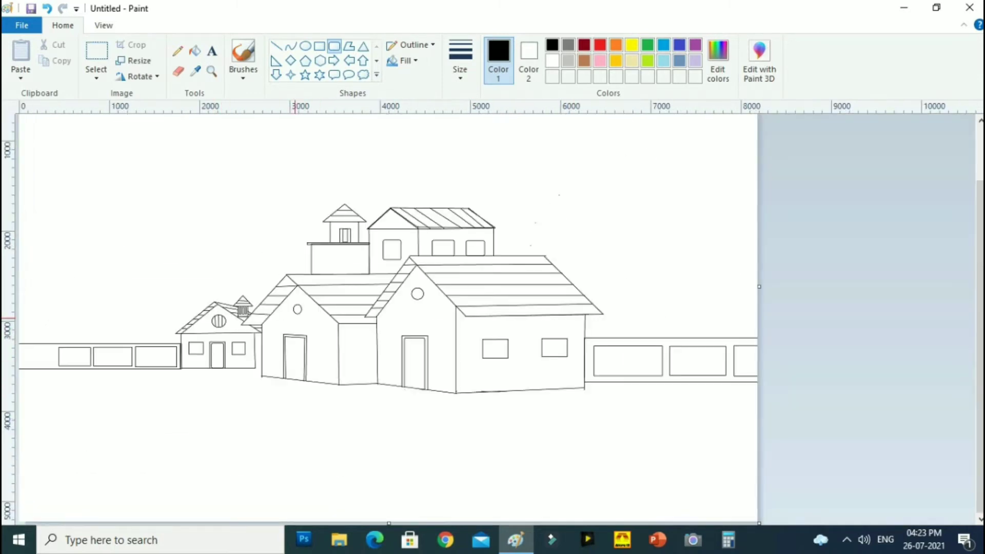
left_click_drag(317, 252, 363, 267)
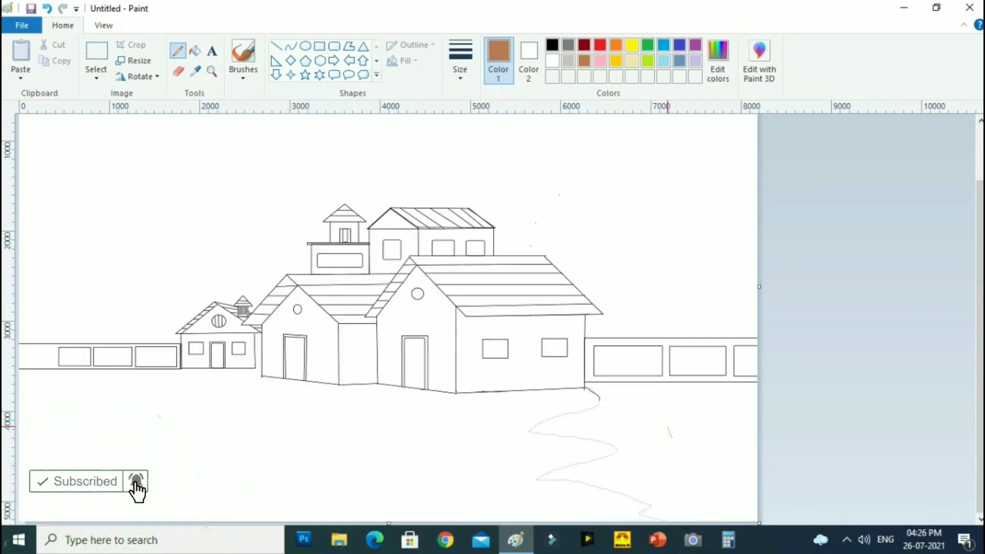
Undo the brown trunk stroke and draw a tree trunk with forked branches in black with the Pencil, in front of the largest house's boundary wall
left_click_drag(668, 426, 661, 290)
key("ctrl+z")
left_click(552, 45)
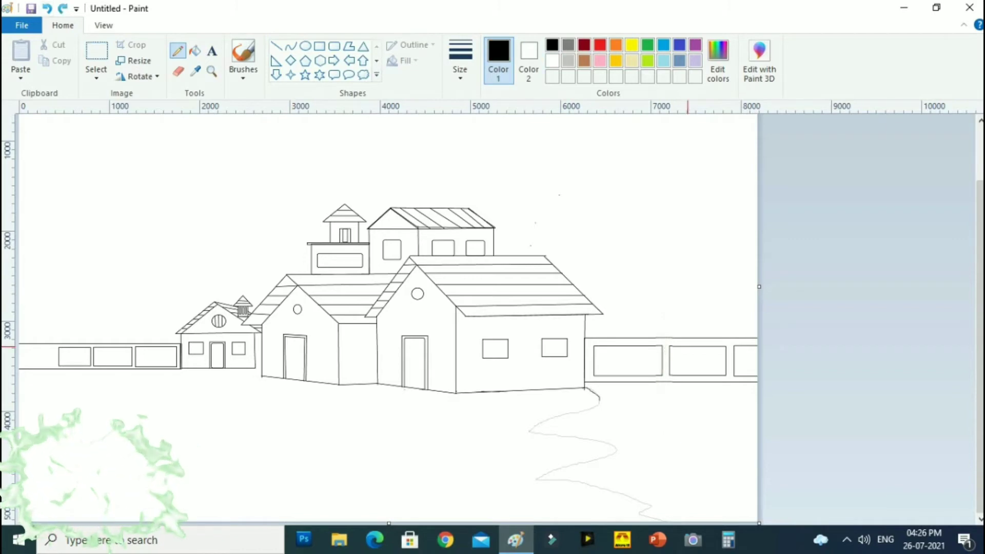
left_click(461, 60)
left_click(492, 186)
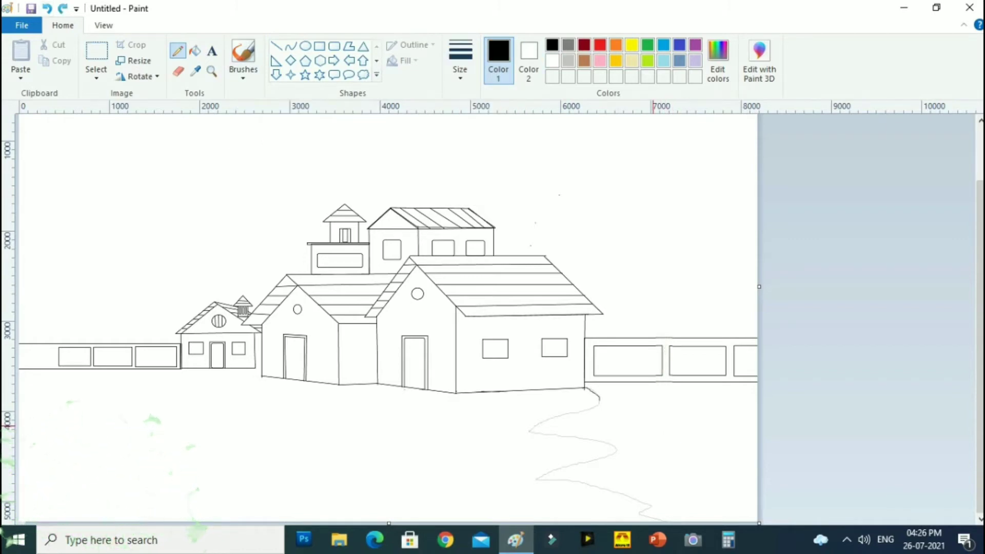
left_click_drag(660, 426, 658, 344)
left_click_drag(642, 268, 647, 269)
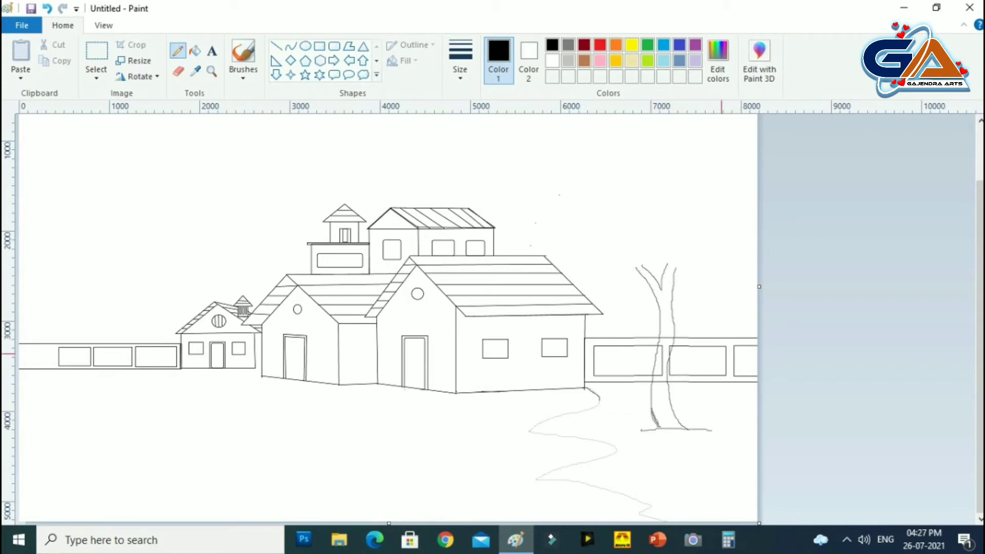
Draw a cloud-shaped crown outline above the forked branches of the tree beside the largest house, using the black Pencil
left_click(212, 71)
left_click(667, 233)
left_click(178, 50)
left_click(460, 60)
left_click(493, 186)
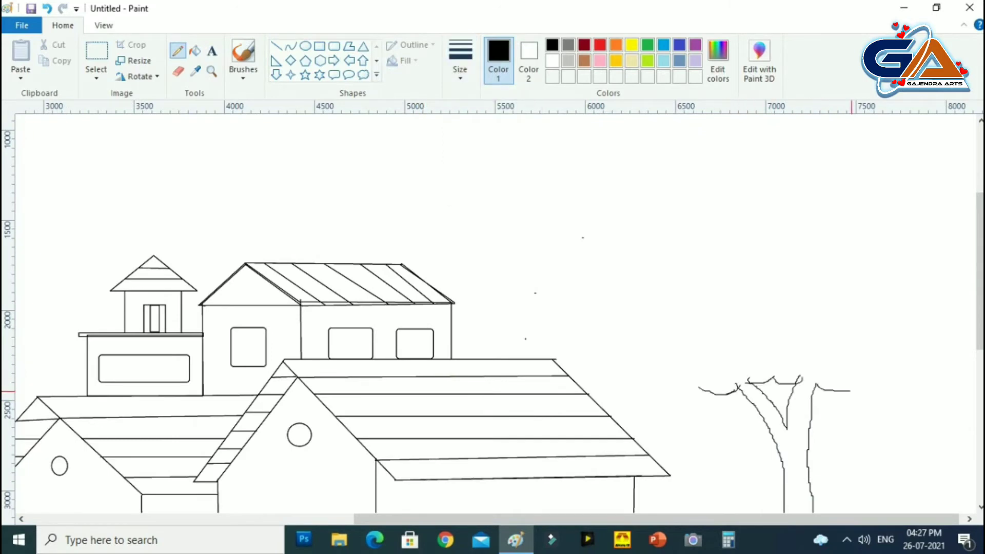
mouse_move(696, 390)
left_mouse_down()
mouse_move(649, 362)
mouse_move(599, 291)
mouse_move(610, 209)
mouse_move(704, 152)
left_mouse_up()
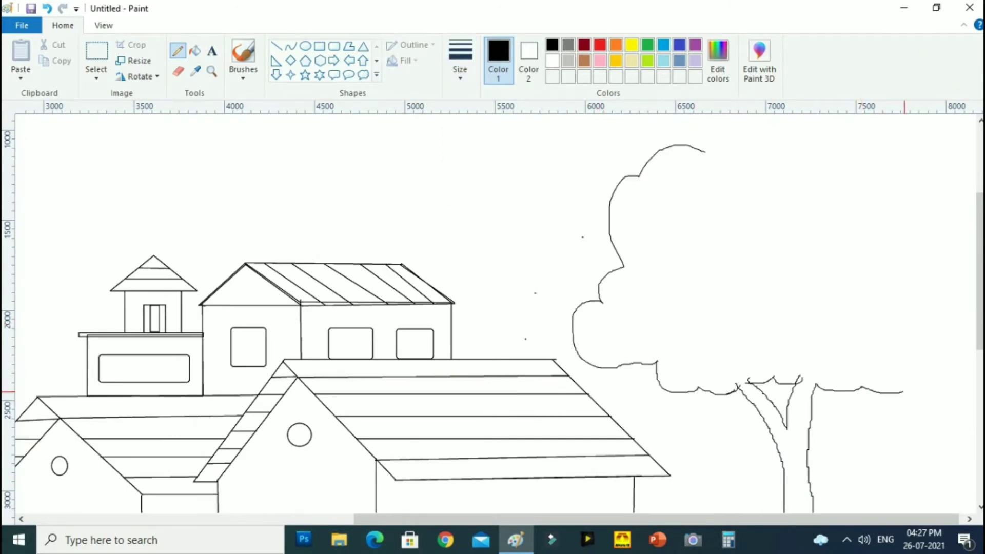
mouse_move(903, 393)
left_mouse_down()
mouse_move(958, 325)
mouse_move(973, 246)
mouse_move(901, 166)
left_mouse_up()
left_click_drag(980, 271, 980, 206)
mouse_move(705, 319)
left_mouse_down()
mouse_move(776, 299)
mouse_move(852, 254)
mouse_move(916, 337)
left_mouse_up()
scroll(611, 321, "down", 1)
Erase the boundary wall and panel lines that cross the large tree's trunk
left_click(211, 72)
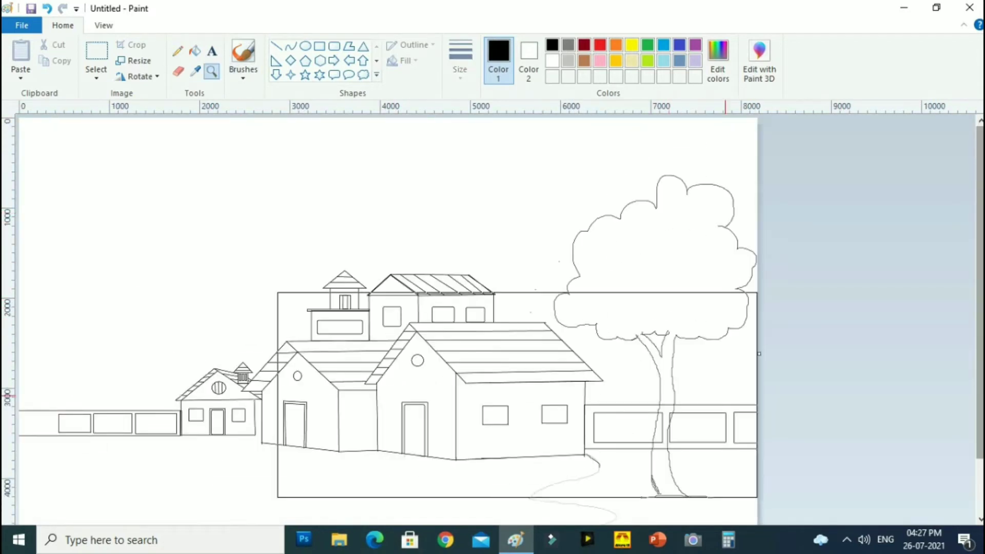
left_click(725, 438)
left_click(741, 267)
left_click(178, 72)
mouse_move(591, 281)
left_mouse_down()
mouse_move(635, 281)
mouse_move(586, 315)
mouse_move(626, 327)
left_mouse_up()
left_click(211, 71)
left_click(618, 340)
left_click(178, 71)
mouse_move(454, 306)
left_mouse_down()
mouse_move(457, 427)
mouse_move(387, 500)
left_mouse_up()
left_click_drag(509, 299, 512, 334)
scroll(454, 308, "down", 3)
left_click_drag(384, 250, 488, 252)
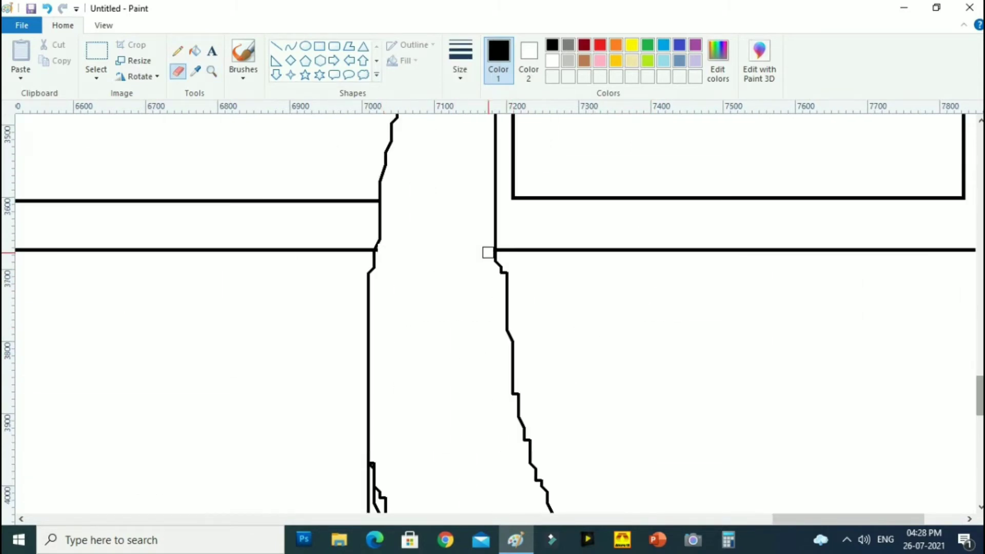
Reshape the base of the large tree's trunk so its house-side edge flares out to the ground line
scroll(469, 312, "down", 3)
mouse_move(378, 268)
left_mouse_down()
mouse_move(385, 347)
mouse_move(420, 368)
mouse_move(430, 405)
mouse_move(378, 296)
mouse_move(364, 369)
mouse_move(307, 435)
left_mouse_up()
left_click(178, 51)
scroll(582, 259, "up", 4)
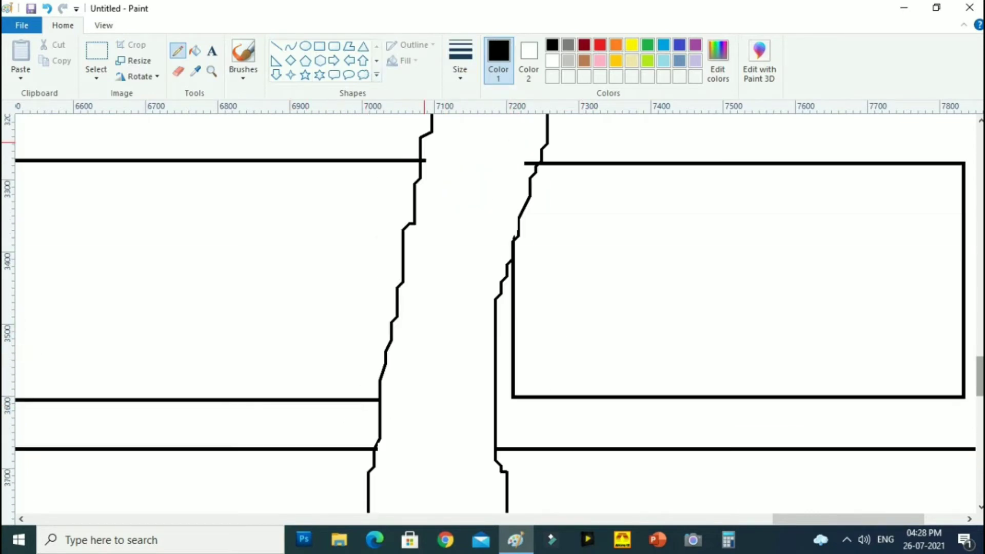
scroll(425, 310, "down", 3)
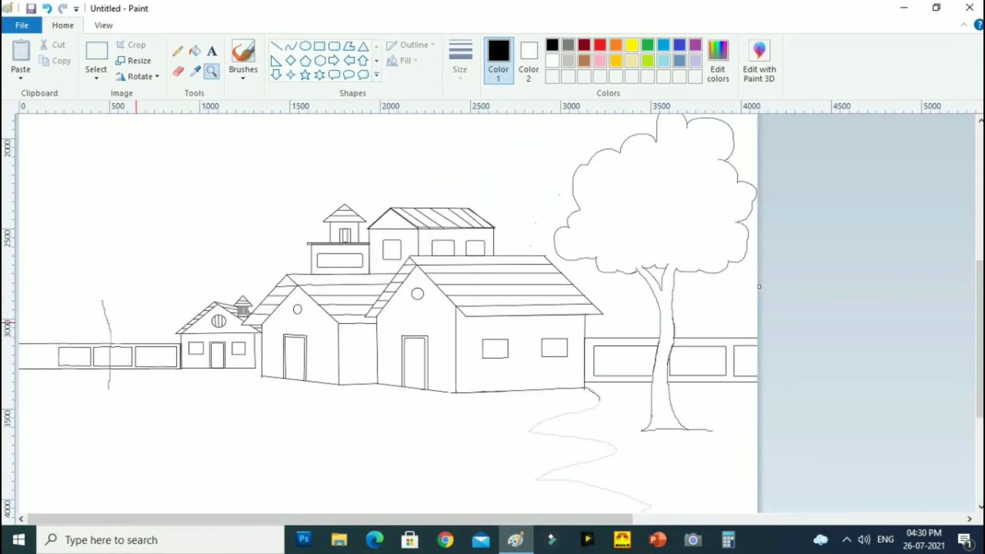
Draw a second, smaller tree trunk with forked branches and a ground line in front of the small house's boundary wall
scroll(102, 300, "up", 5, "ctrl")
mouse_move(422, 151)
left_mouse_down()
mouse_move(409, 247)
mouse_move(433, 432)
mouse_move(401, 189)
mouse_move(374, 124)
left_mouse_up()
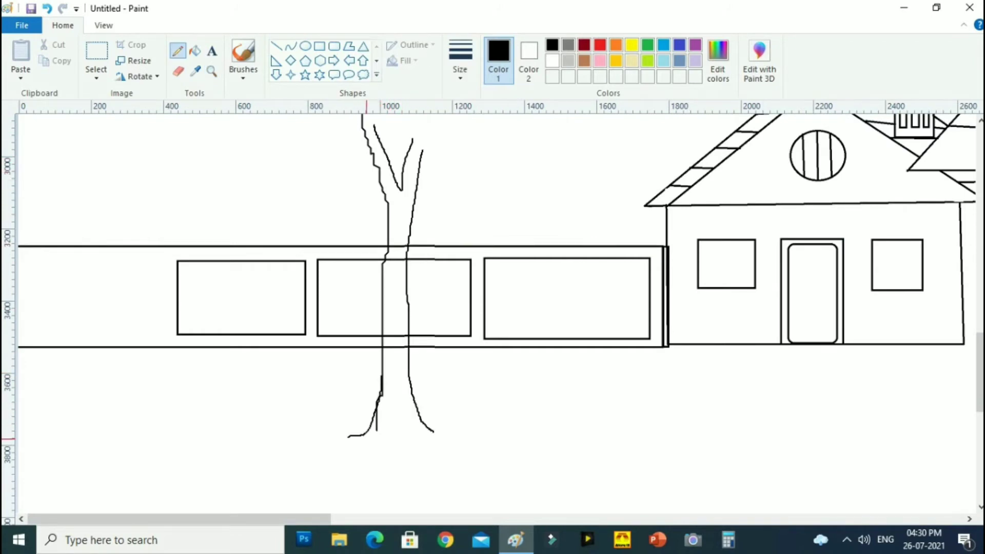
left_click_drag(366, 439, 472, 434)
left_click_drag(473, 433, 334, 437)
mouse_move(334, 437)
left_mouse_down()
mouse_move(392, 436)
mouse_move(337, 439)
left_mouse_up()
Draw cloud-shaped leaf clusters around the small tree's branches and stack larger ones above them
scroll(458, 379, "up", 3)
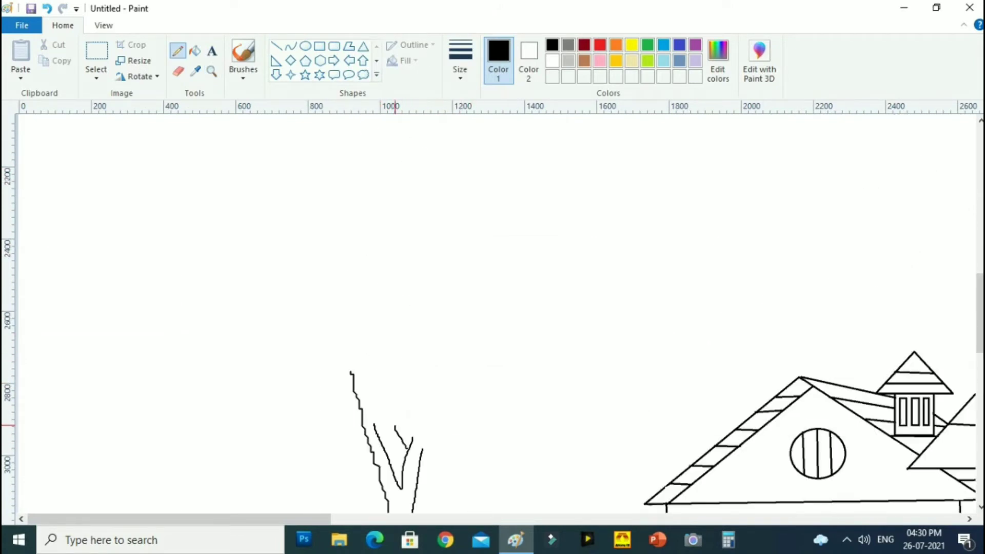
left_click_drag(395, 425, 460, 472)
mouse_move(382, 415)
left_mouse_down()
mouse_move(334, 442)
mouse_move(390, 407)
left_mouse_up()
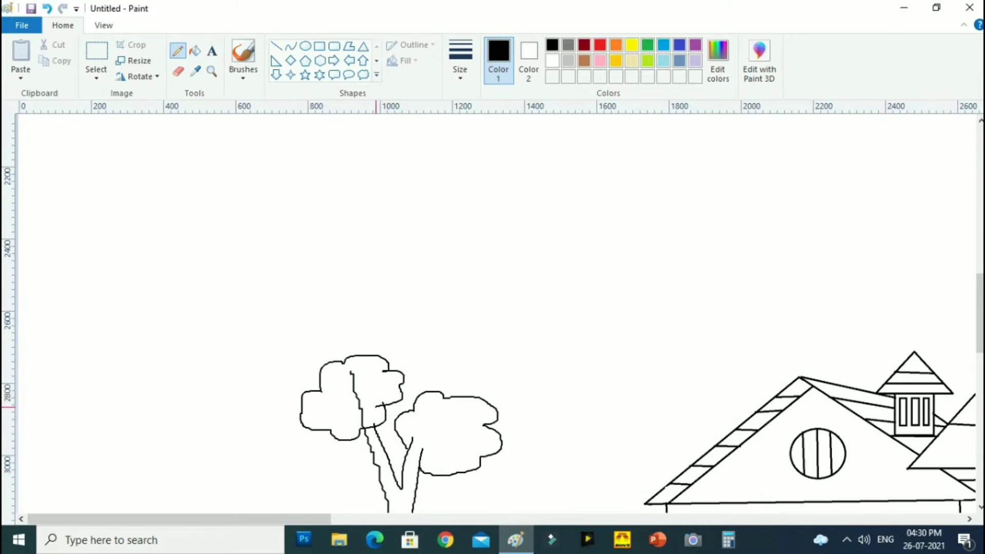
scroll(390, 408, "down", 3)
mouse_move(302, 219)
left_mouse_down()
mouse_move(281, 140)
mouse_move(367, 166)
left_mouse_up()
scroll(367, 166, "up", 1)
mouse_move(383, 260)
left_mouse_down()
mouse_move(450, 216)
mouse_move(490, 309)
left_mouse_up()
scroll(489, 309, "up", 1)
mouse_move(324, 332)
left_mouse_down()
mouse_move(398, 271)
mouse_move(436, 312)
left_mouse_up()
scroll(448, 311, "down", 2)
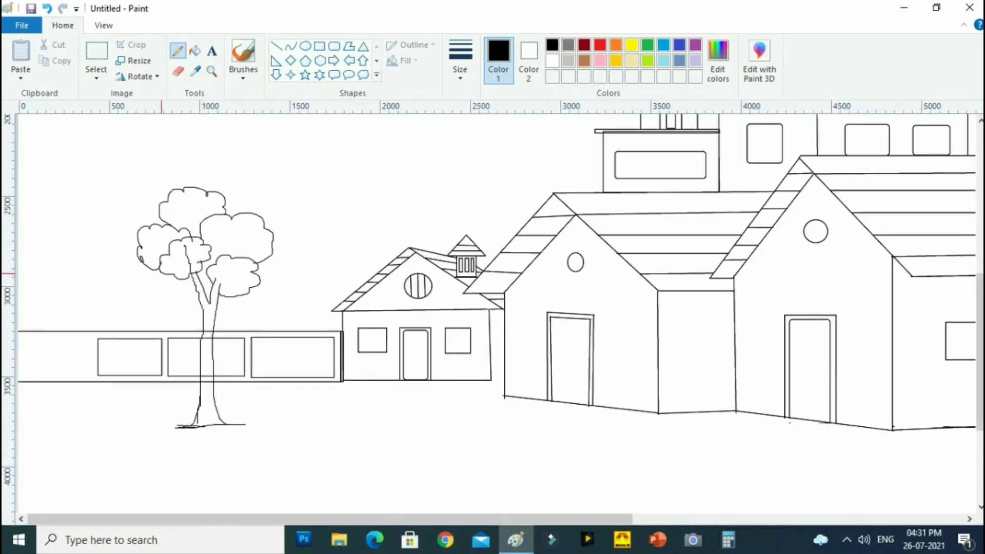
Add a low outer leaf cluster to the small tree and a forked twig with its own cluster on top
left_click_drag(154, 266, 199, 304)
scroll(244, 222, "up", 2)
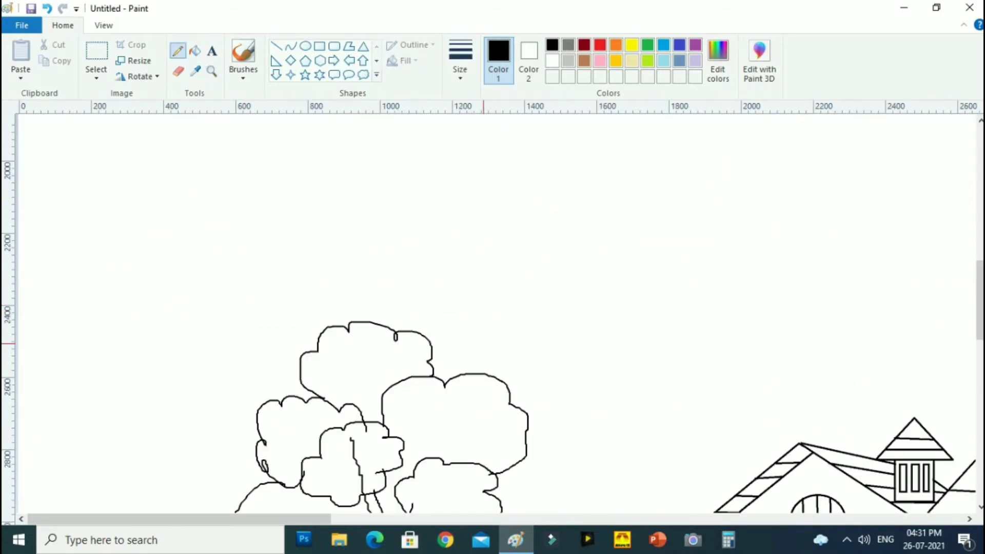
mouse_move(460, 328)
left_mouse_down()
mouse_move(508, 290)
mouse_move(475, 342)
left_mouse_up()
scroll(436, 349, "up", 2)
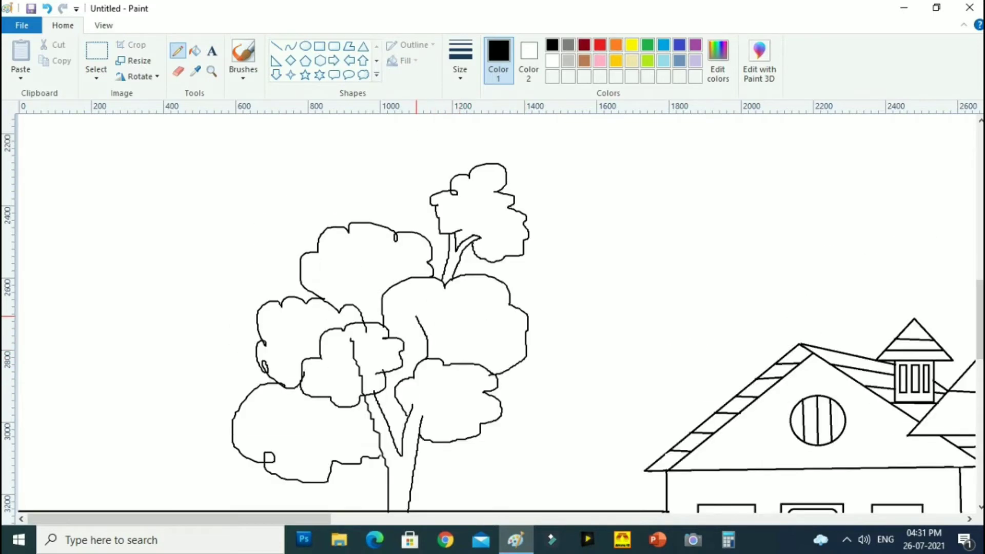
Draw forked twigs inside the small tree's leaf clusters
left_click_drag(416, 316, 483, 319)
left_click_drag(337, 406, 309, 414)
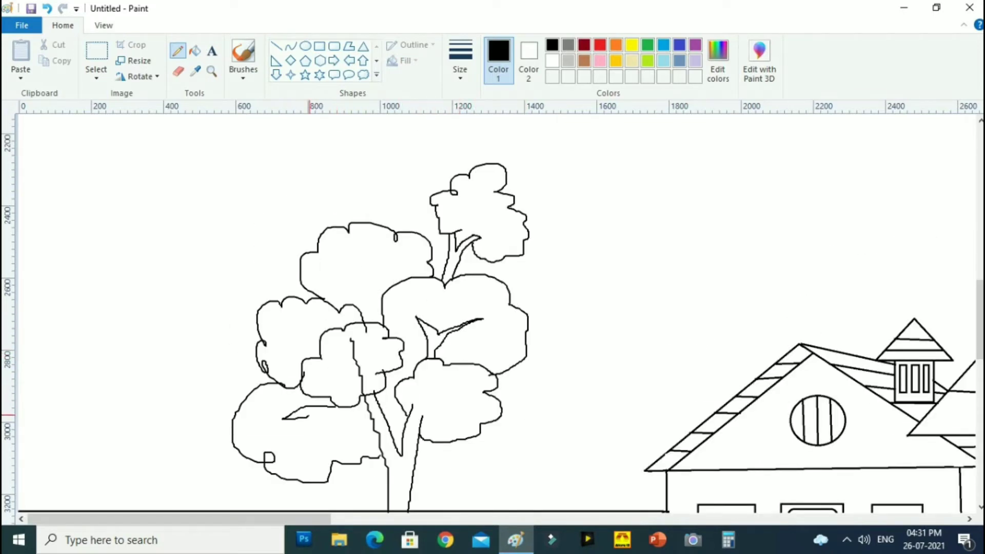
scroll(513, 407, "down", 2)
left_click_drag(347, 165, 373, 222)
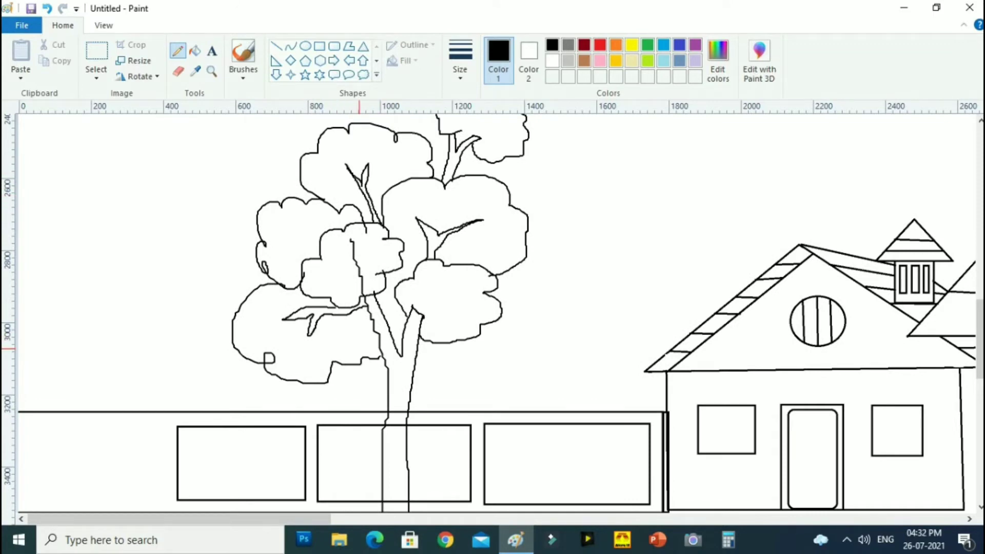
Erase the wall and panel lines that cross the small tree's trunk
left_click(211, 71)
left_click(386, 439)
left_click(178, 71)
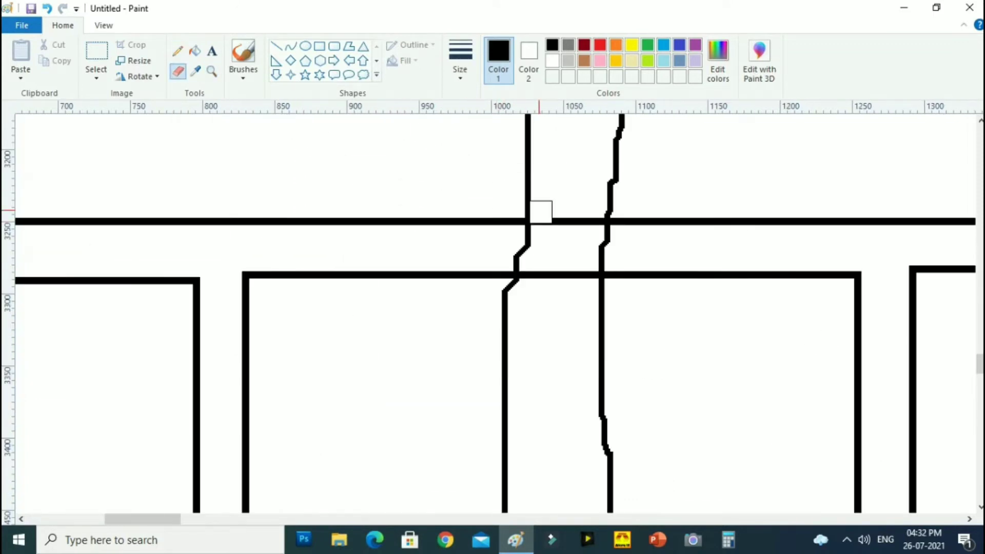
left_click_drag(541, 212, 561, 236)
scroll(559, 380, "down", 6)
mouse_move(519, 171)
left_mouse_down()
mouse_move(519, 229)
mouse_move(595, 221)
left_mouse_up()
scroll(522, 436, "up", 4)
Redraw both edges of the small tree's trunk with the Pencil where it passes in front of the wall
left_click(178, 50)
left_click_drag(527, 191, 508, 306)
left_click_drag(611, 188, 602, 311)
left_click_drag(605, 278, 610, 275)
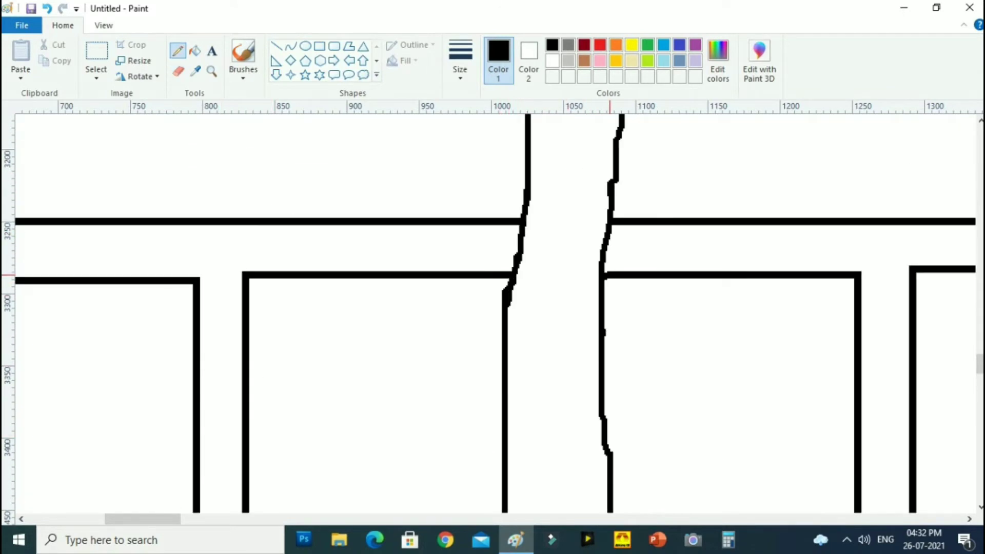
Draw forked inner branches and a short twig inside the large tree's crown
scroll(519, 297, "up", 4)
scroll(431, 316, "down", 3)
scroll(266, 375, "up", 1)
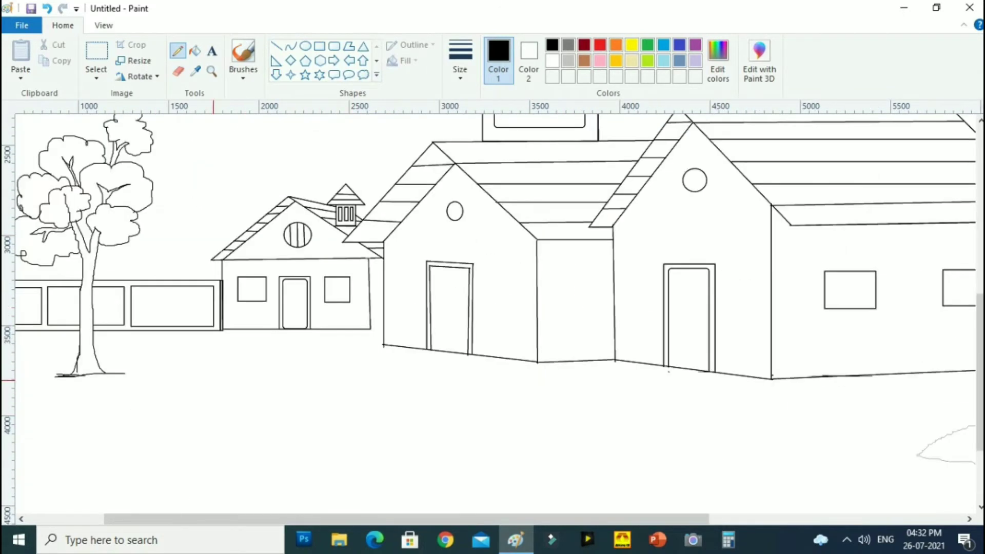
scroll(213, 380, "down", 2)
scroll(676, 238, "up", 2)
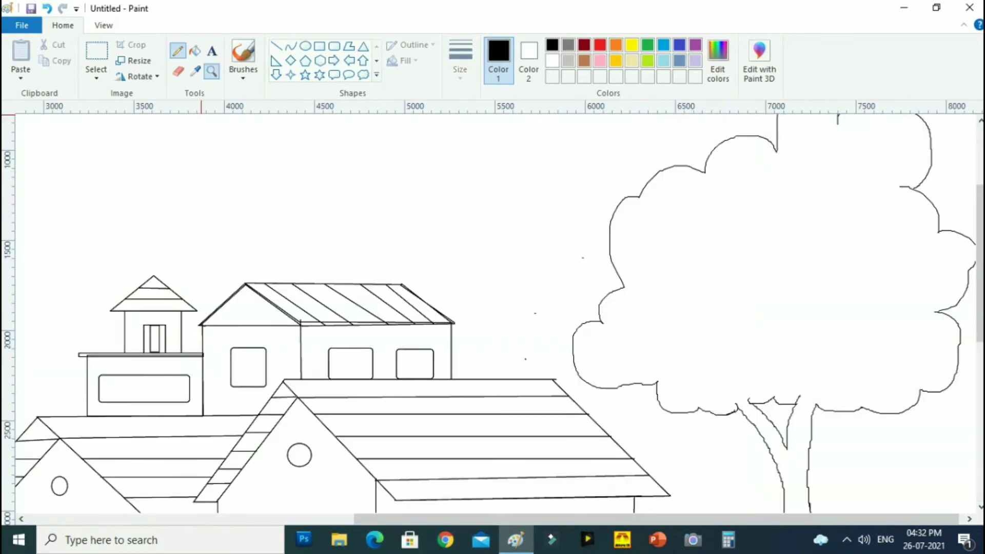
left_click_drag(825, 346, 925, 266)
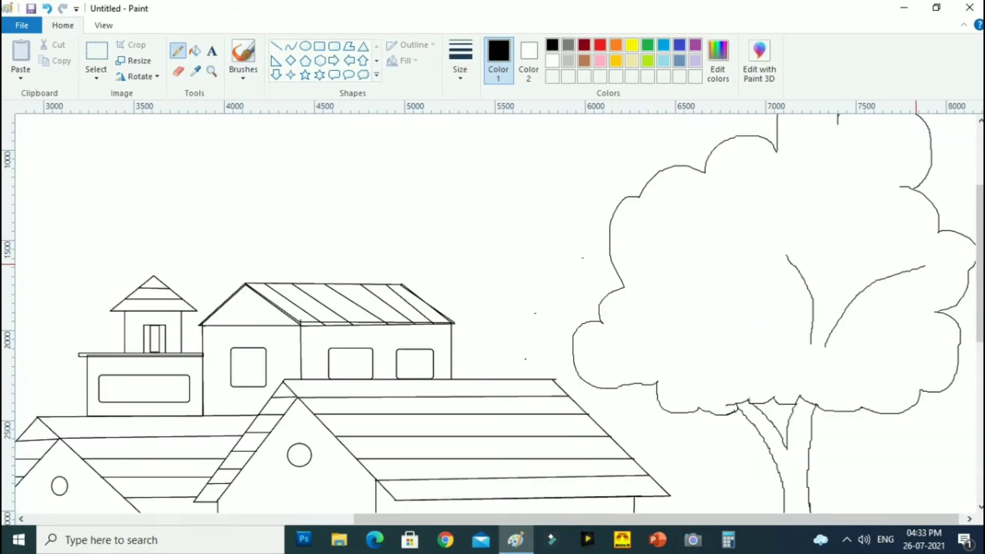
left_click_drag(827, 312, 808, 266)
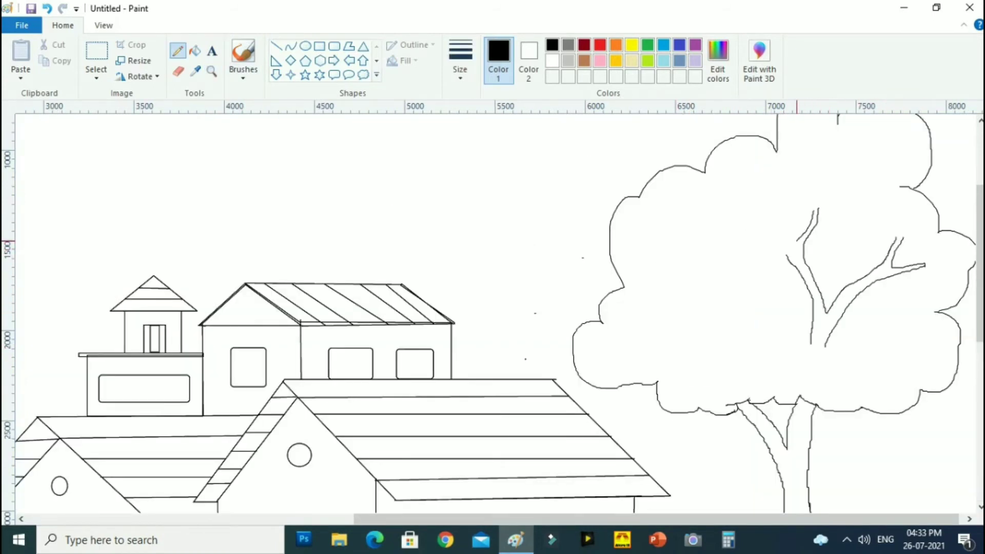
mouse_move(710, 267)
left_mouse_down()
mouse_move(688, 291)
mouse_move(696, 333)
left_mouse_up()
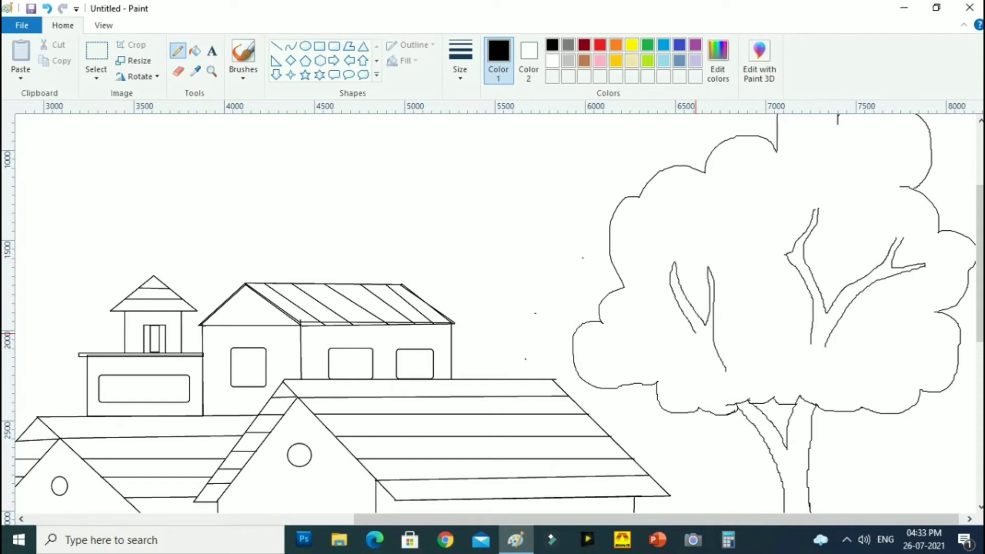
left_click_drag(771, 219, 767, 223)
scroll(813, 392, "up", 3)
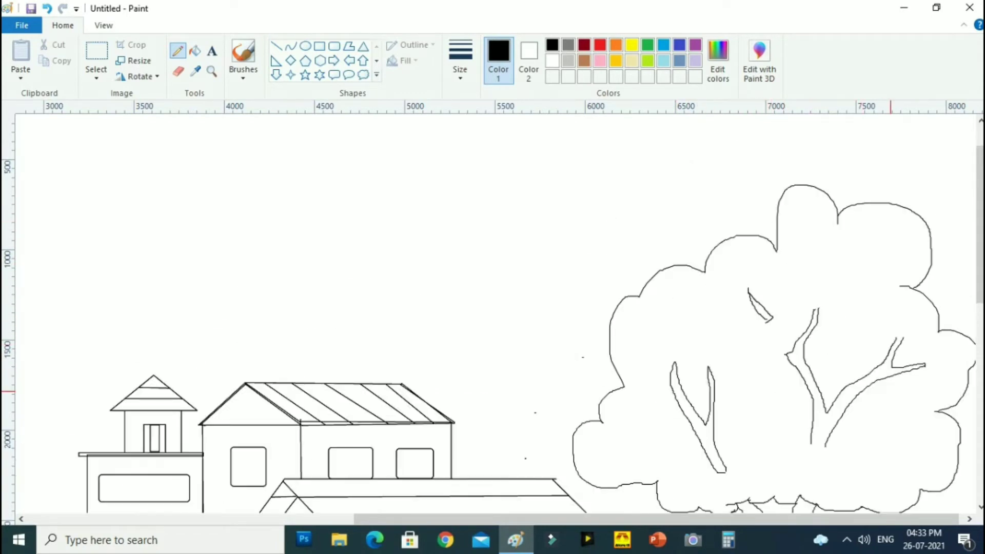
Draw leaf clusters across the lower and middle parts of the large tree's crown, around the inner branches
scroll(813, 391, "down", 3)
mouse_move(806, 341)
left_mouse_down()
mouse_move(784, 333)
mouse_move(728, 356)
mouse_move(638, 365)
mouse_move(683, 314)
left_mouse_up()
left_click_drag(854, 346, 936, 312)
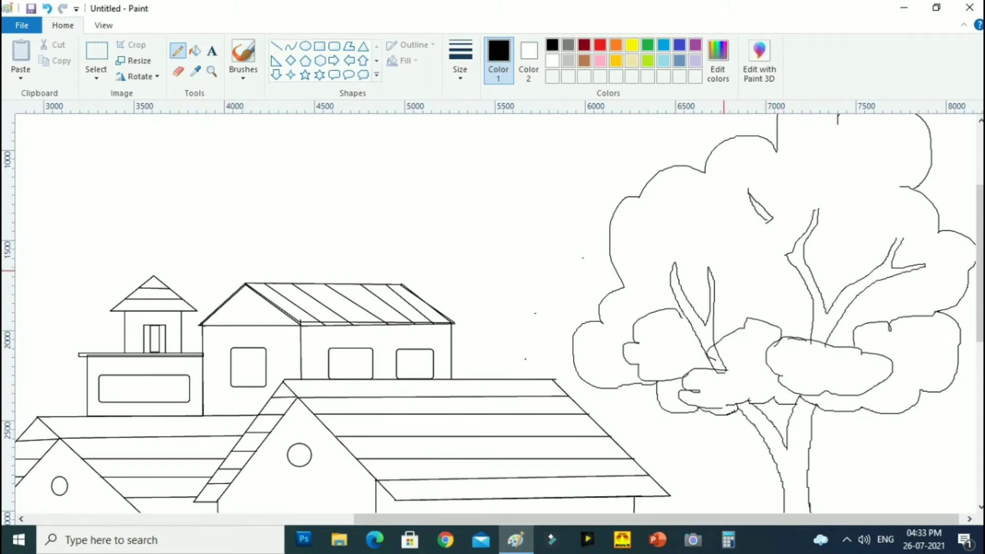
mouse_move(791, 223)
left_mouse_down()
mouse_move(797, 232)
mouse_move(785, 224)
left_mouse_up()
left_click_drag(726, 264, 743, 243)
left_click_drag(687, 264, 622, 284)
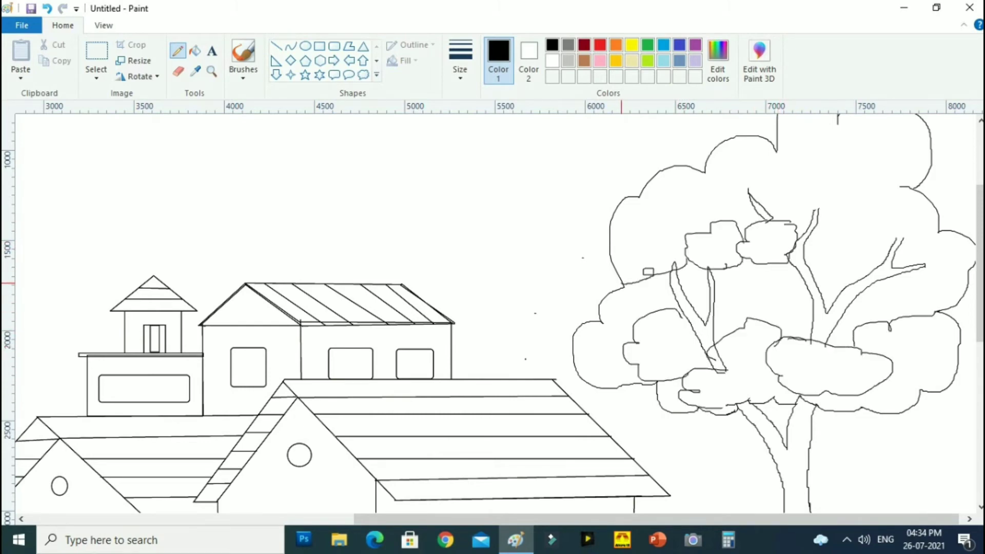
left_click_drag(799, 274, 810, 313)
Draw leaf clusters at the tips of the large tree's outer branches and divide the upper house-side foliage into clusters
left_click(211, 72)
left_click(737, 304)
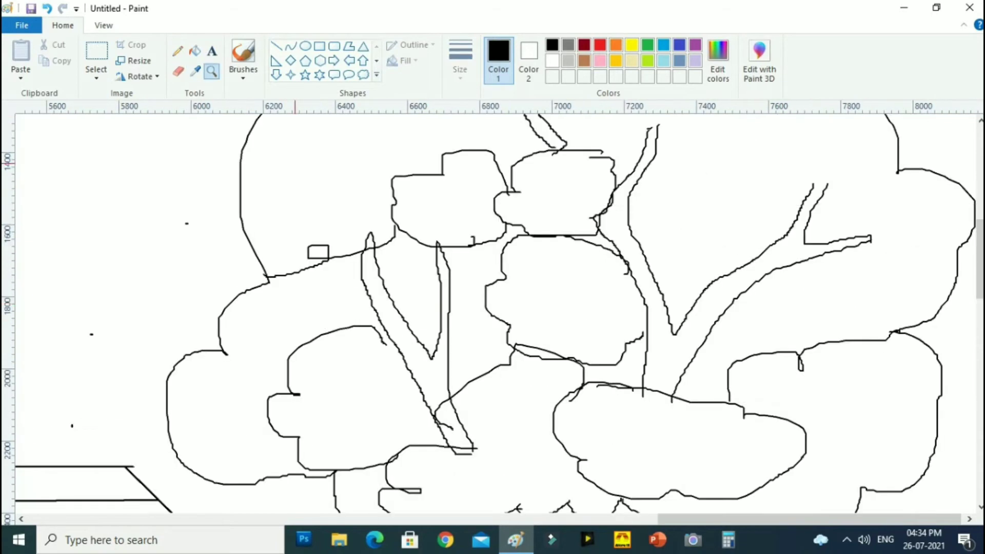
left_click(178, 50)
mouse_move(895, 173)
left_mouse_down()
mouse_move(873, 226)
mouse_move(942, 307)
mouse_move(806, 198)
mouse_move(700, 150)
left_mouse_up()
scroll(729, 256, "up", 2)
left_click_drag(766, 233, 825, 180)
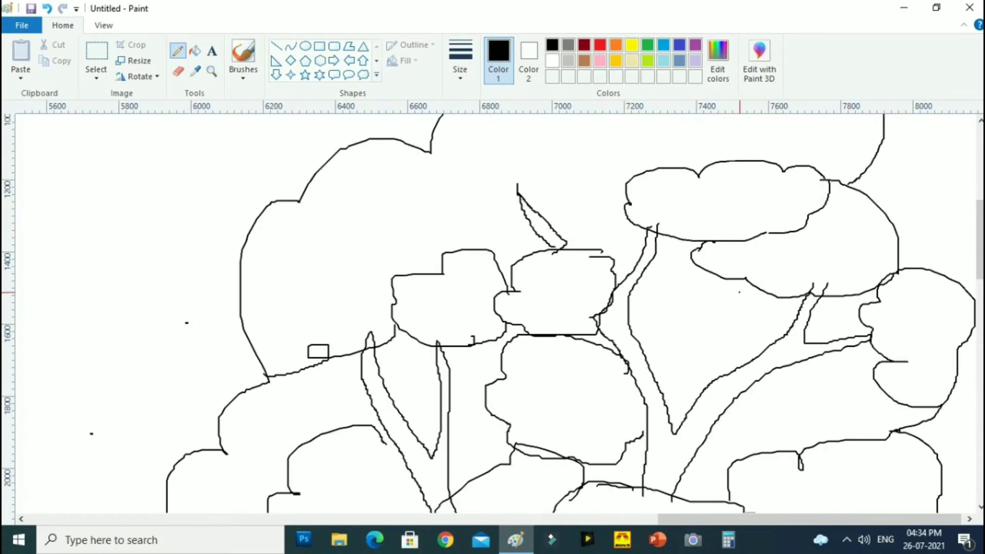
left_click_drag(739, 292, 798, 319)
left_click_drag(585, 174, 430, 152)
left_click_drag(299, 201, 394, 276)
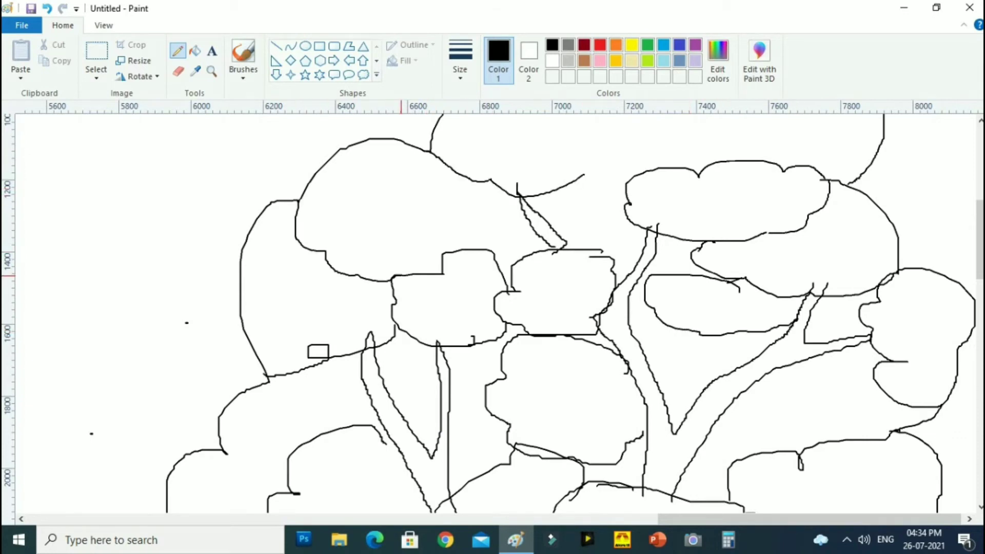
Divide the top of the large tree's crown into clusters and add a further cluster on its house-facing side
scroll(397, 276, "up", 4)
left_click_drag(574, 308, 631, 387)
left_click_drag(576, 379, 594, 371)
mouse_move(695, 254)
left_mouse_down()
mouse_move(824, 287)
mouse_move(682, 339)
left_mouse_up()
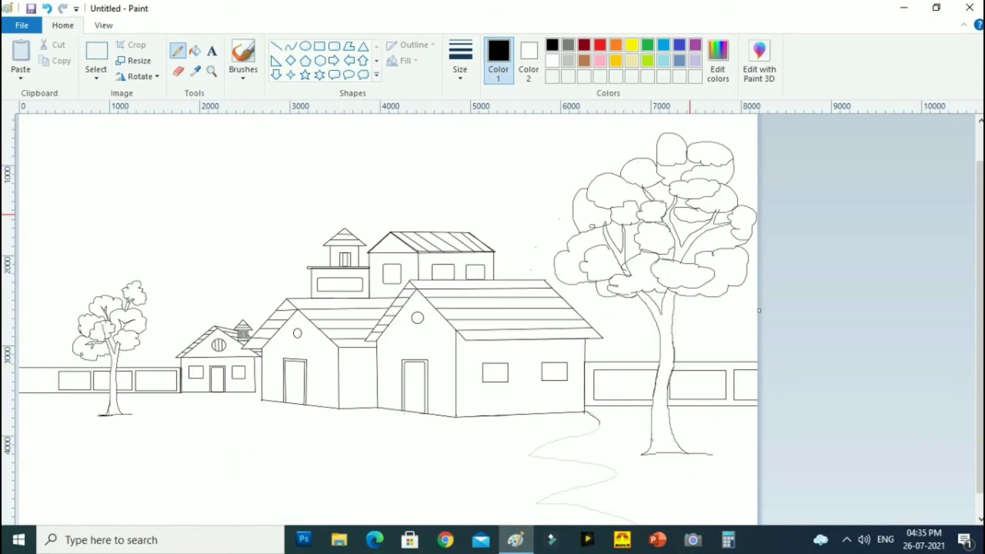
left_click_drag(685, 153, 635, 165)
mouse_move(590, 201)
left_mouse_down()
mouse_move(551, 241)
mouse_move(564, 250)
left_mouse_up()
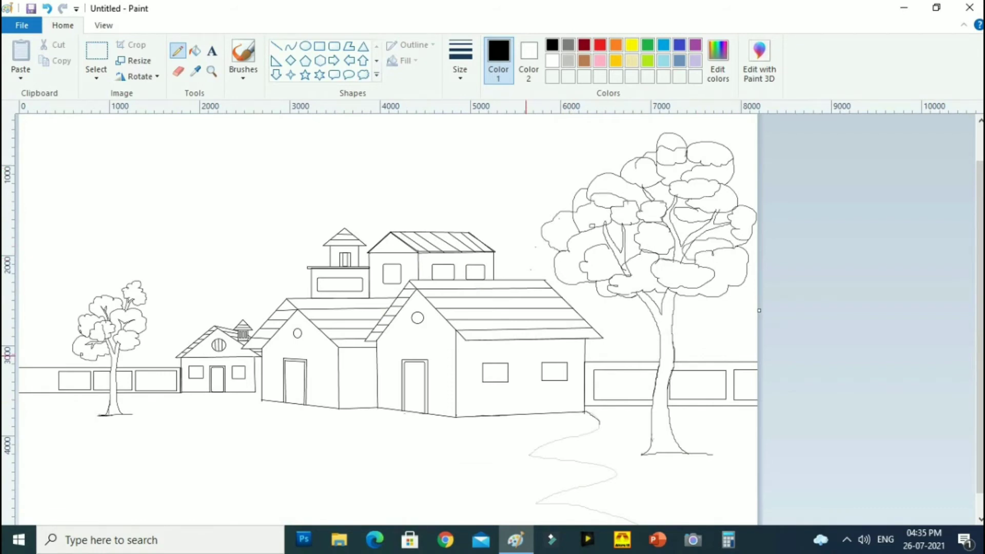
left_click(963, 24)
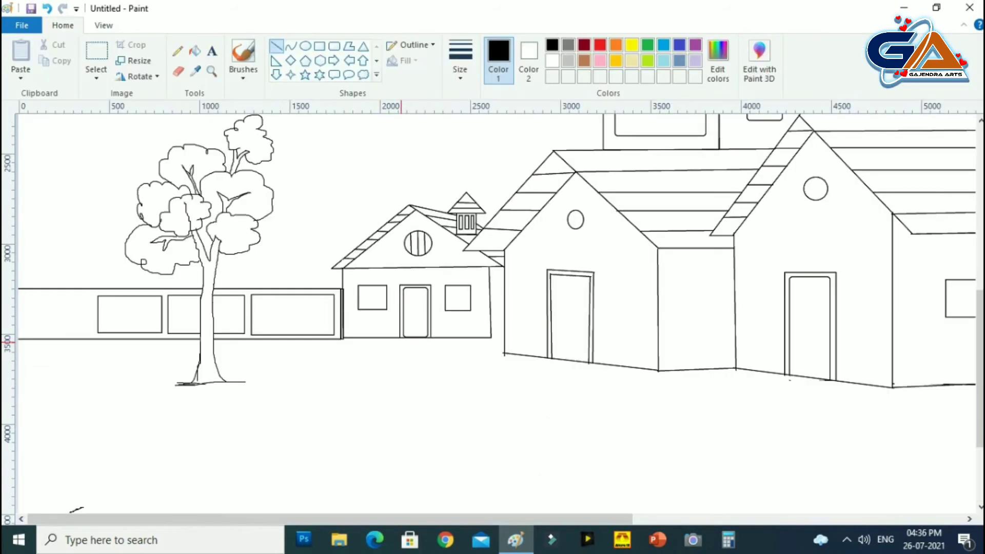
Draw a wavy ground edge from the small house's wall to the canvas edge and wavy patches at the houses' bases
left_click(177, 50)
mouse_move(345, 343)
left_mouse_down()
mouse_move(321, 399)
mouse_move(72, 435)
left_mouse_up()
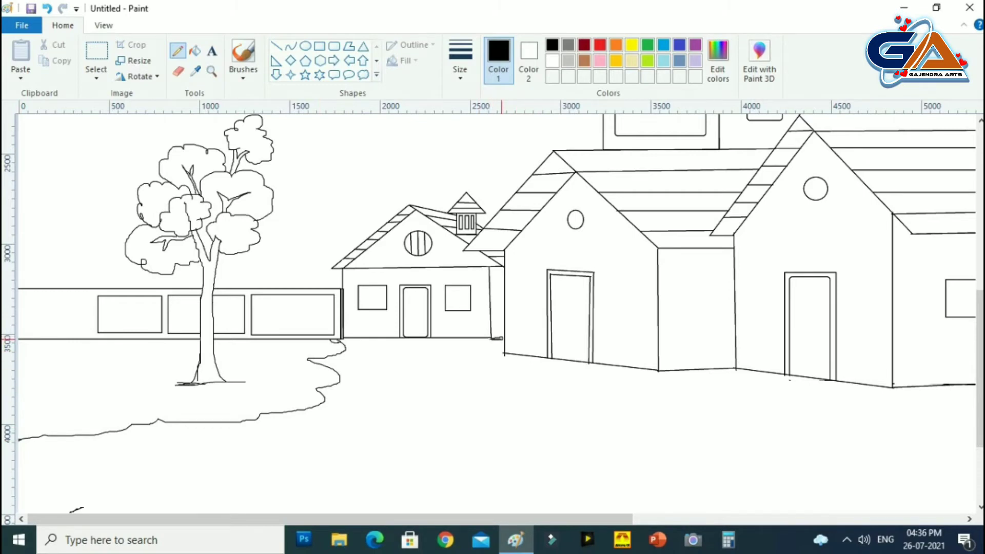
scroll(544, 392, "down", 2)
mouse_move(475, 238)
left_mouse_down()
mouse_move(473, 266)
mouse_move(537, 256)
left_mouse_up()
left_click_drag(624, 288, 770, 273)
Draw zigzag grass in the foreground corner below the small tree and a large wavy-edged closed outline in the middle foreground
mouse_move(598, 519)
left_mouse_down()
mouse_move(796, 519)
mouse_move(651, 519)
left_mouse_up()
scroll(641, 294, "left", 1)
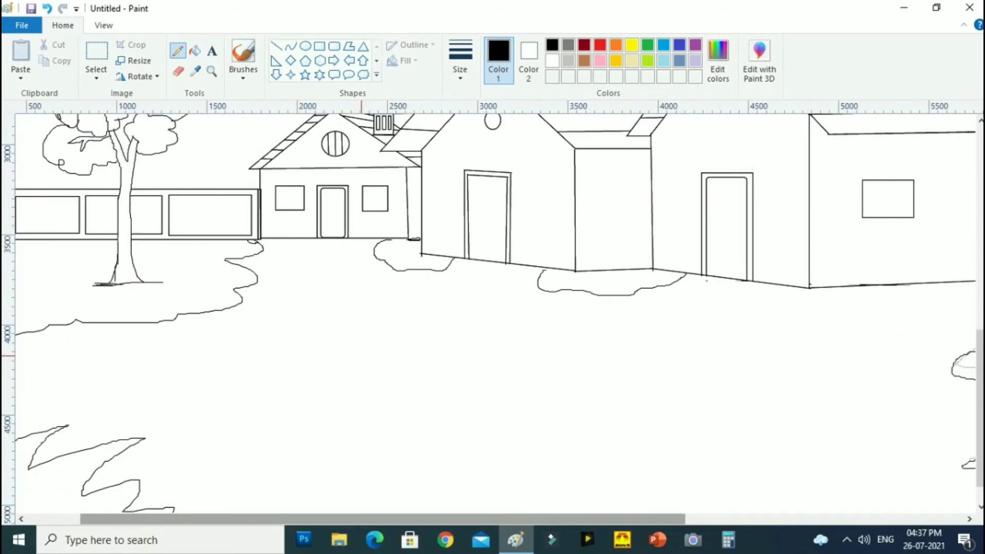
scroll(361, 355, "down", 2)
mouse_move(188, 468)
left_mouse_down()
mouse_move(311, 487)
mouse_move(464, 447)
mouse_move(158, 451)
left_mouse_up()
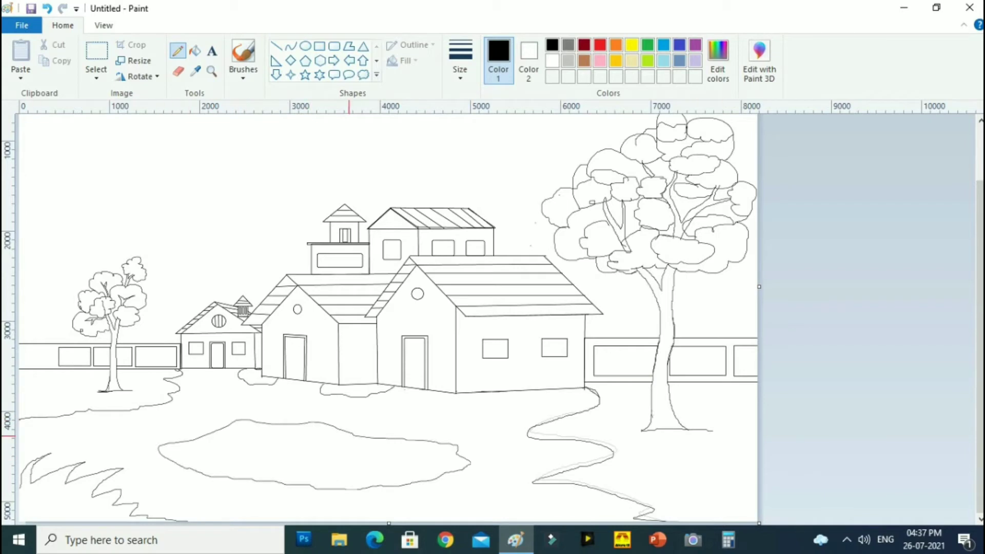
scroll(359, 441, "up", 2)
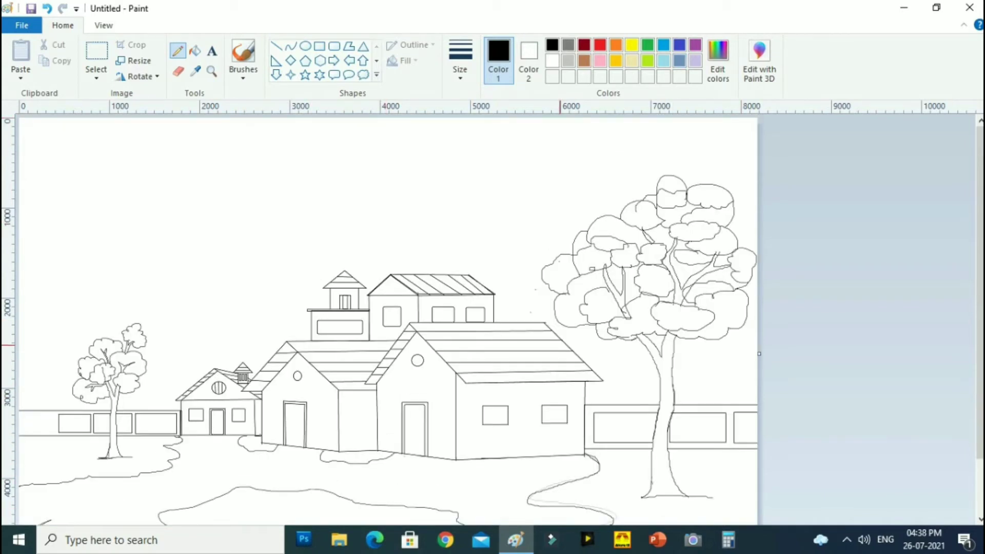
Fill all the planks of the large front house's main roof slope orange
left_click(195, 50)
left_click(616, 45)
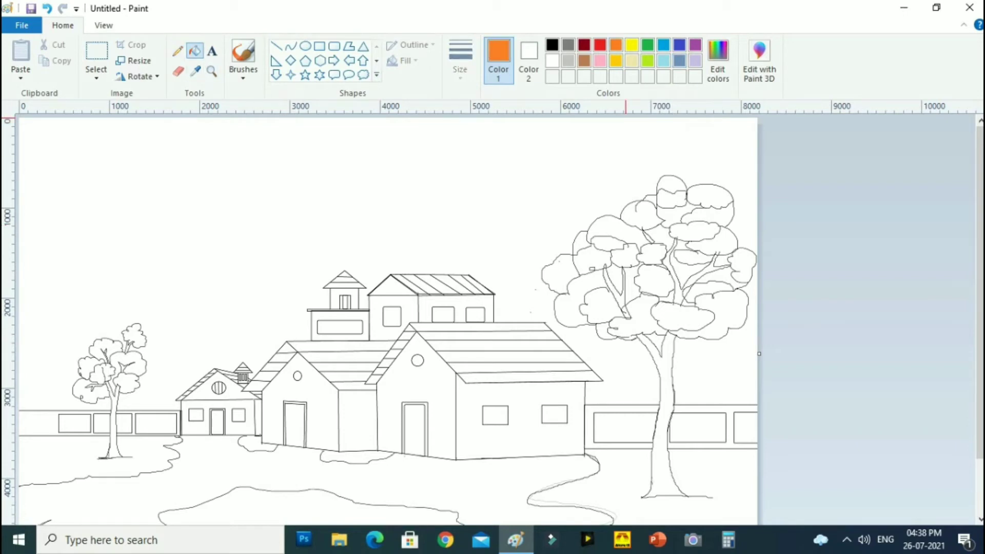
left_click(457, 327)
left_click(474, 335)
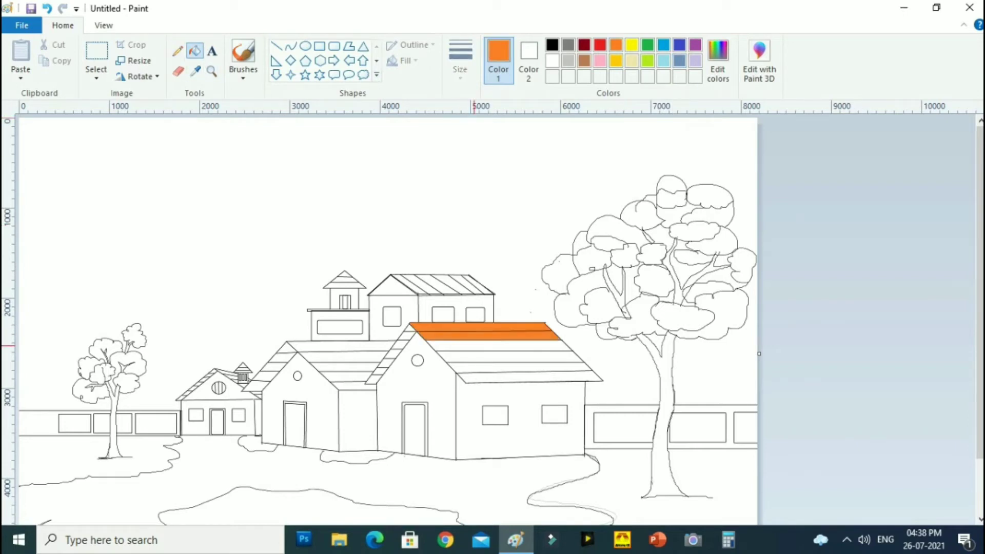
left_click(474, 346)
left_click(490, 369)
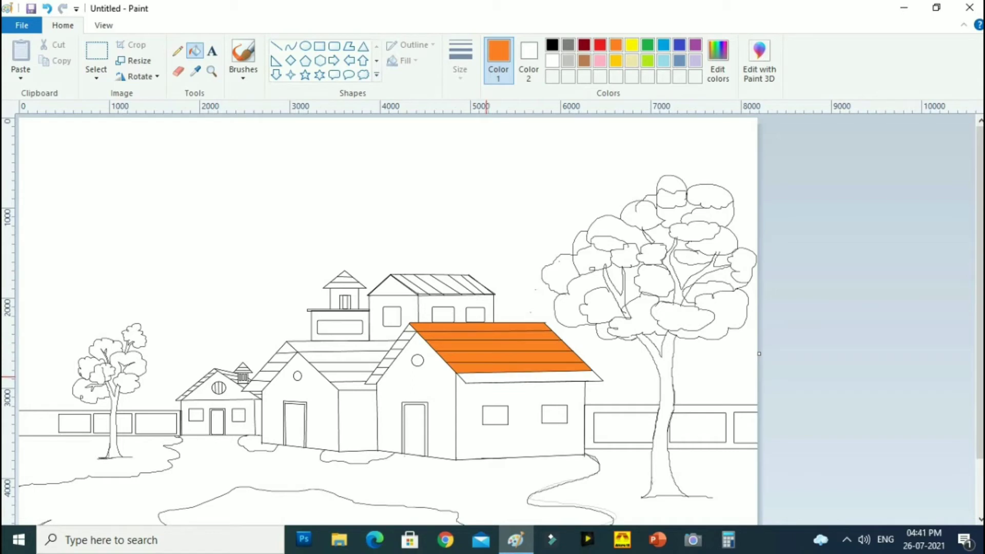
left_click(487, 377)
Fill the narrow gable-side roof planks of the large front house brown
left_click(583, 61)
left_click(407, 336)
left_click(404, 343)
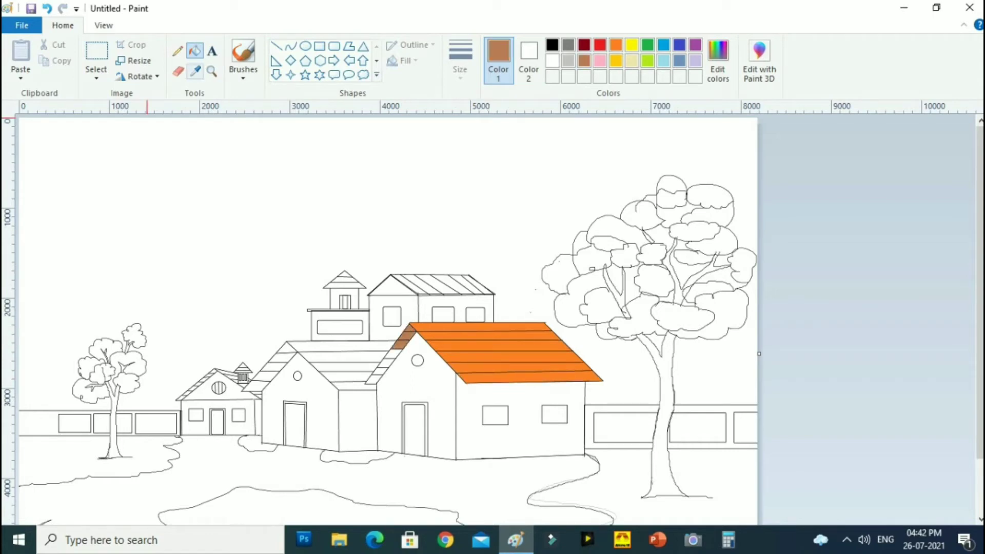
left_click(212, 70)
left_click(394, 375)
left_click(485, 277)
left_click(470, 295)
left_click(459, 311)
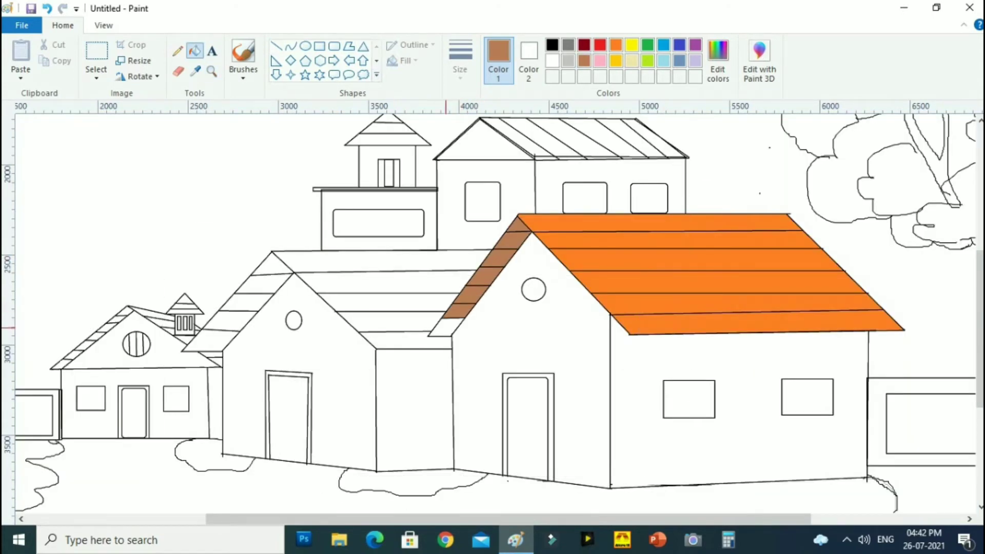
left_click(446, 328)
Fill the gable wall and the long side wall of the large front house dark gray
left_click(568, 60)
left_click(568, 45)
left_click(570, 334)
left_click(654, 359)
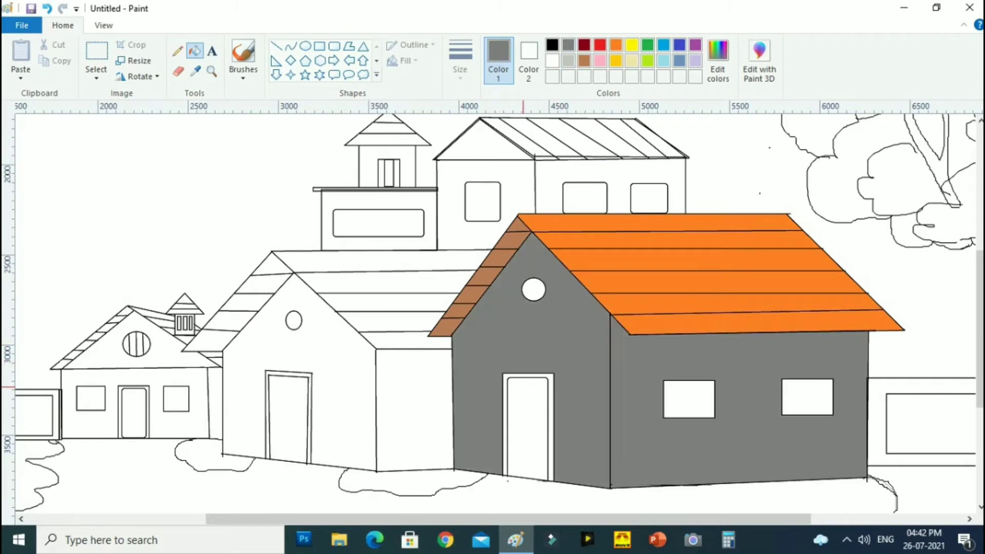
Fill the doors of all three front houses and the windows of the large and small houses black
left_click(552, 45)
left_click(526, 408)
left_click(687, 403)
left_click(821, 405)
left_click(289, 406)
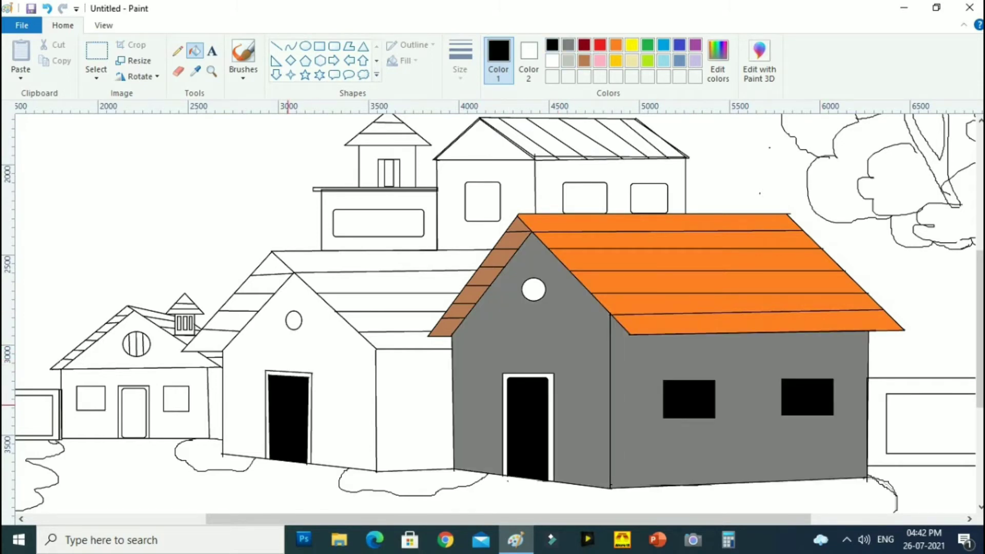
left_click(134, 400)
left_click(91, 399)
left_click(175, 398)
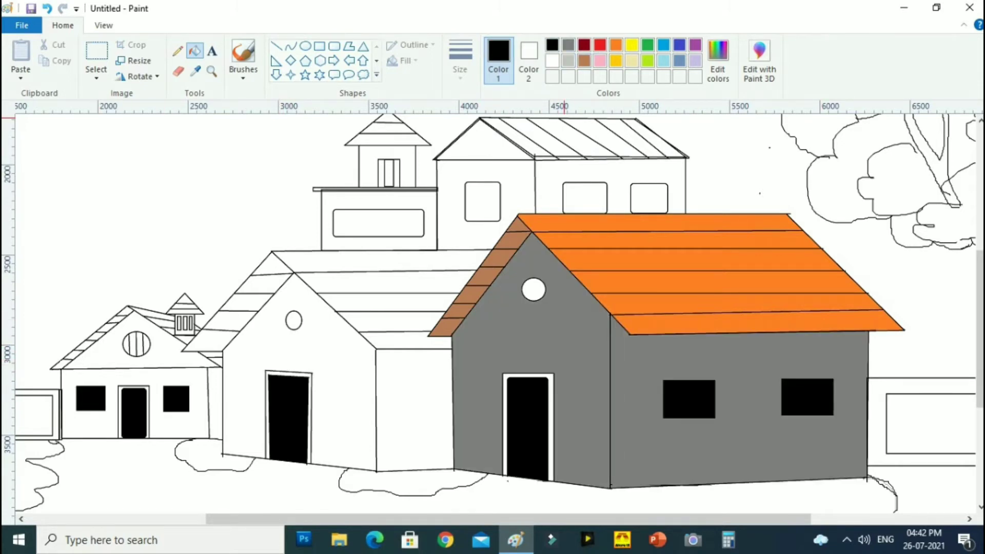
Fill the main roof planks of the middle house dark red
left_click(584, 44)
left_click(431, 255)
left_click(405, 285)
left_click(389, 305)
left_click(395, 323)
left_click(397, 341)
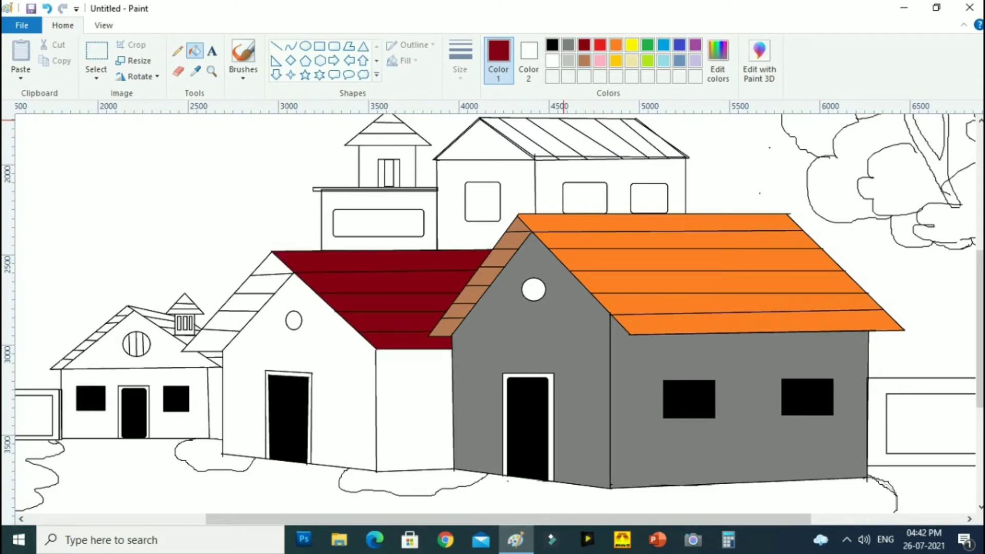
Fill the gable-side roof planks of the middle house brown
left_click(584, 61)
left_click(267, 264)
left_click(256, 283)
left_click(242, 301)
left_click(226, 322)
left_click(208, 341)
Fill the narrow gable-side roof planks of the small house brown
left_click(126, 311)
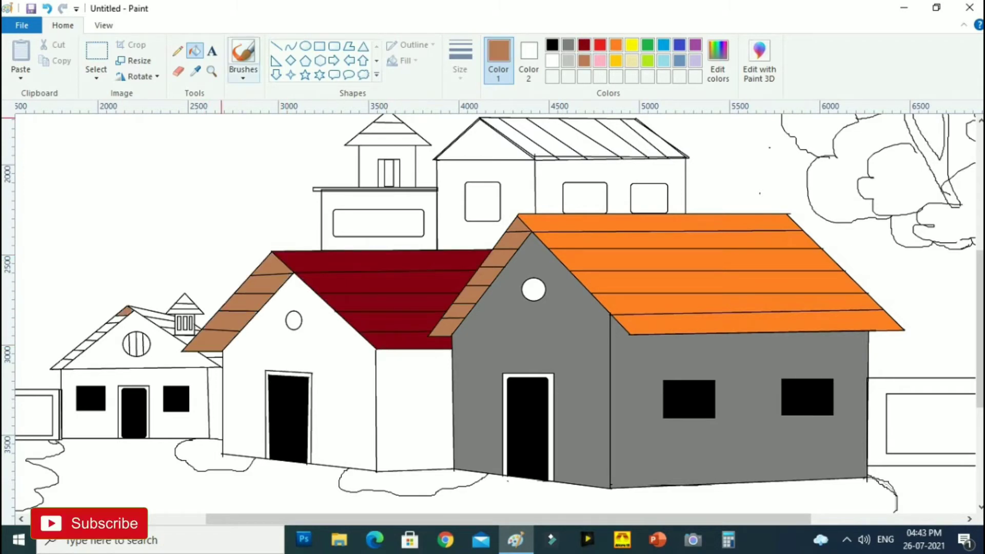
left_click(212, 71)
left_click(114, 347)
left_click(195, 51)
left_click(501, 259)
left_click(482, 274)
left_click(460, 292)
left_click(437, 310)
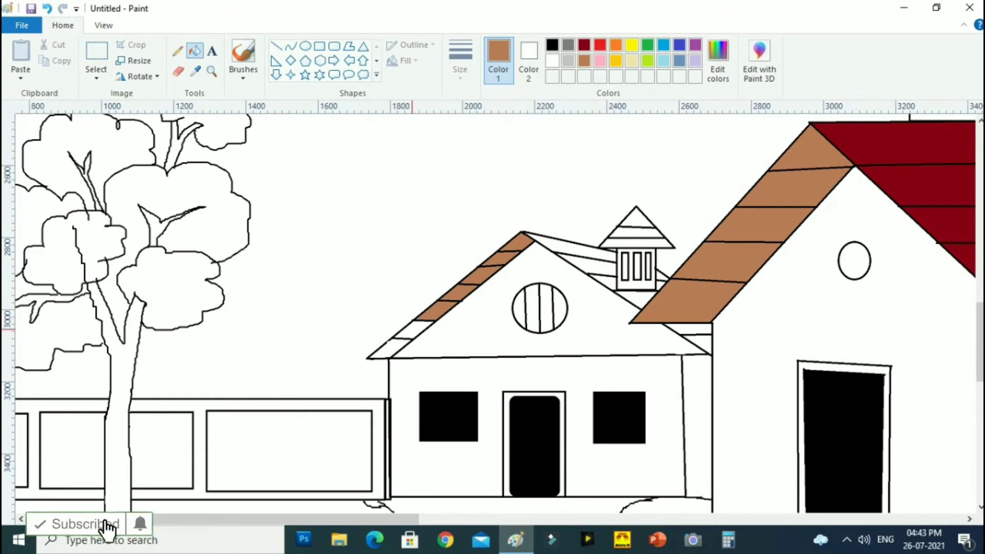
left_click(414, 329)
left_click(391, 348)
Define a dark maroon custom colour (red 79, green 0, blue 12) and fill the small house's rear roof planks around the turret with it
left_click(584, 44)
left_click(717, 60)
left_click(642, 281)
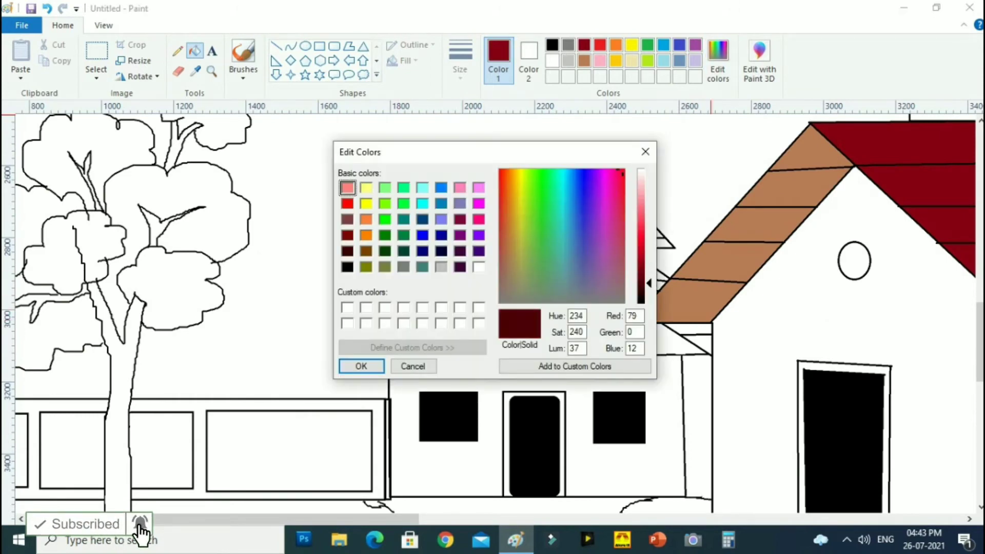
left_click(574, 366)
left_click(361, 366)
left_click(569, 247)
left_click(590, 266)
left_click(626, 299)
left_click(609, 283)
left_click(662, 276)
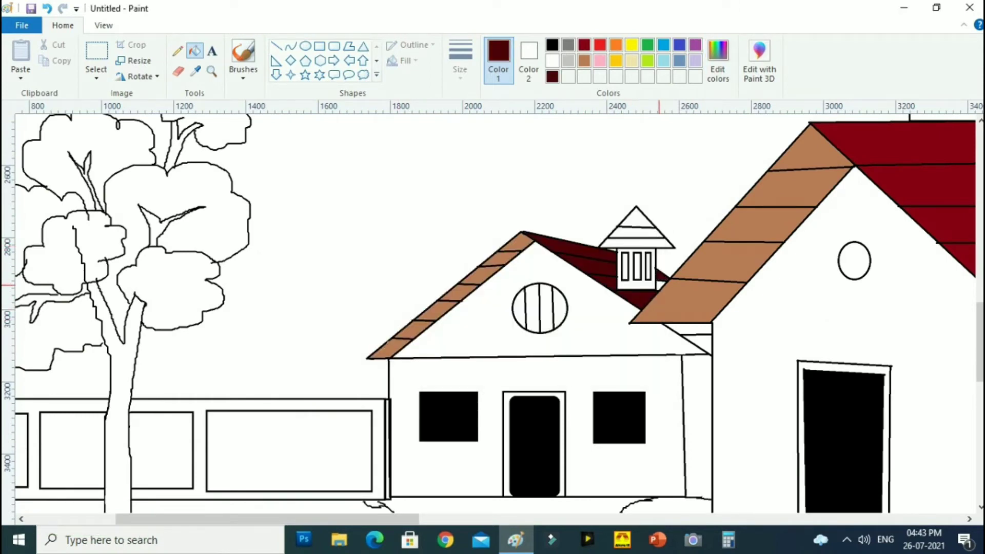
left_click(661, 286)
Fill the turret's upper and lower roof bands dark maroon, and its middle band and window frame brown
left_click(633, 220)
left_click(633, 244)
left_click(584, 60)
left_click(630, 231)
left_click(643, 286)
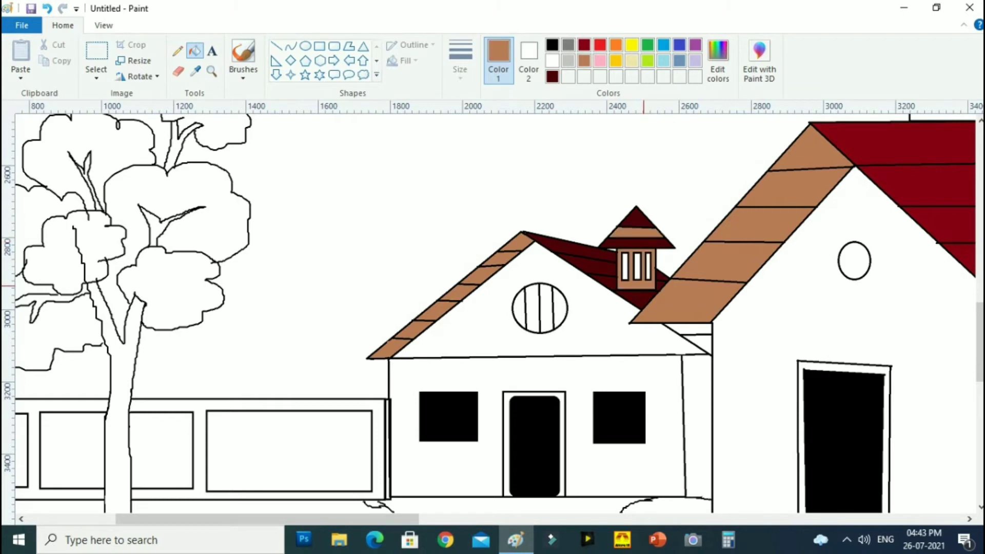
Fill the small house's remaining roof strips beside the middle house dark maroon
left_click(552, 76)
left_click(690, 330)
left_click(698, 345)
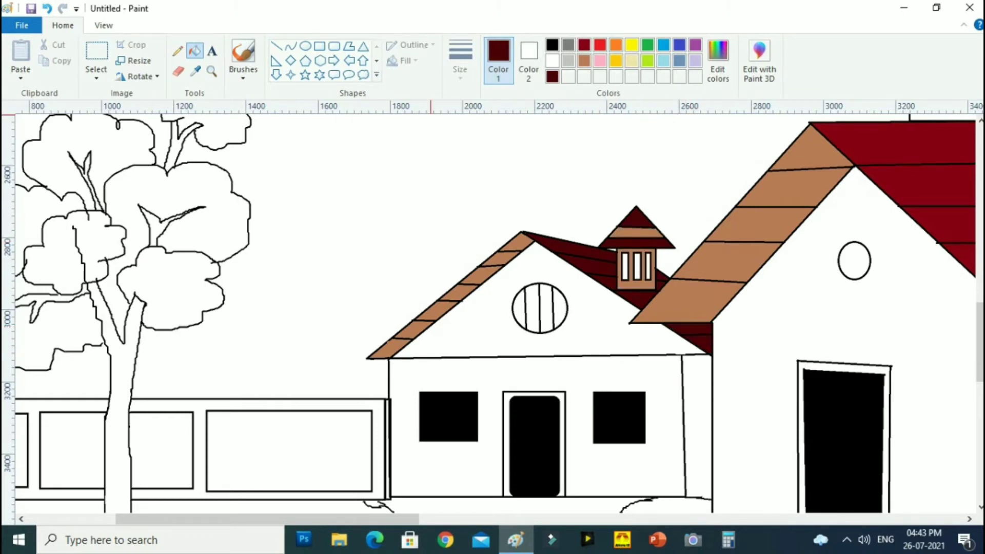
Try gray on the small house's side wall, and indigo on its front wall, gable and side wall
left_click(568, 45)
left_click(698, 382)
scroll(677, 385, "down", 2)
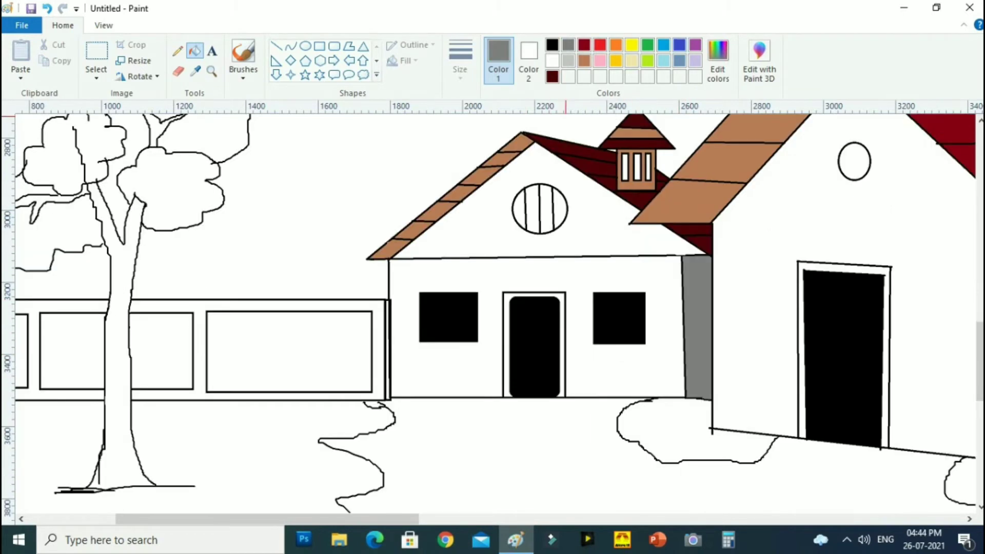
left_click(679, 45)
left_click(578, 277)
left_click(608, 239)
left_click(695, 288)
Fill the small house's gable, front wall and narrow side wall rose pink
left_click(599, 61)
left_click(580, 237)
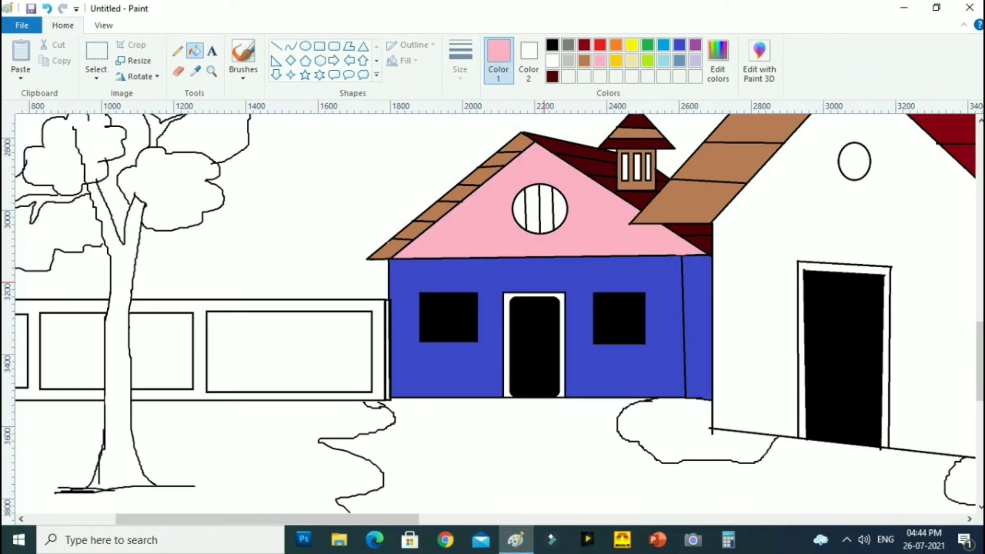
left_click(582, 334)
left_click(616, 45)
left_click(698, 375)
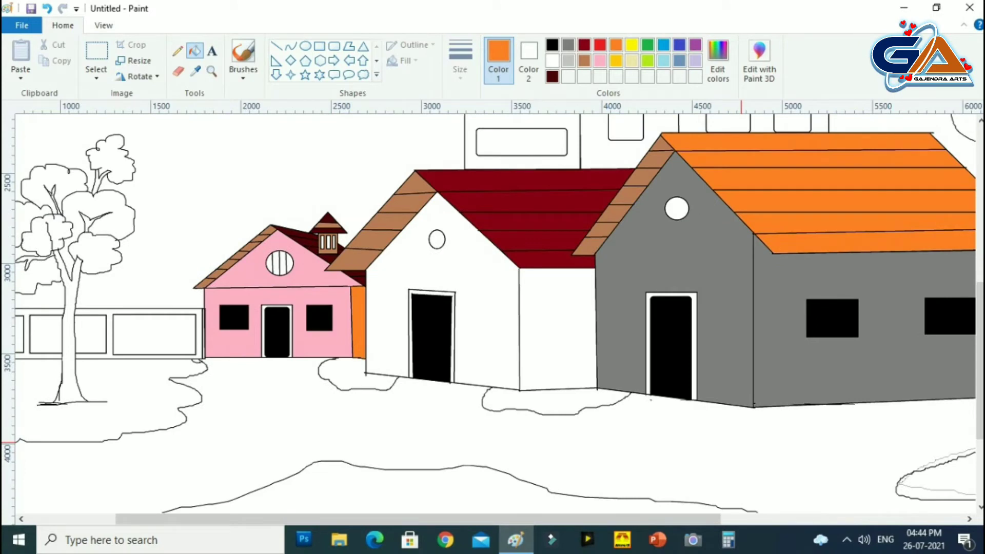
left_click(600, 61)
left_click(358, 319)
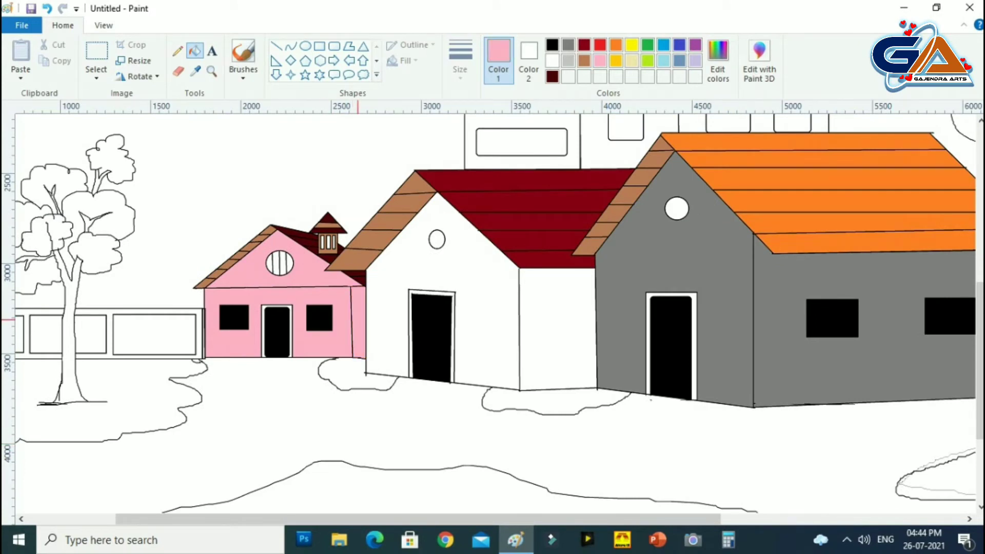
Fill the small house's slatted round gable window and the round gable windows of the middle and large houses brown
left_click(277, 262)
left_click(584, 61)
left_click(276, 263)
left_click(283, 262)
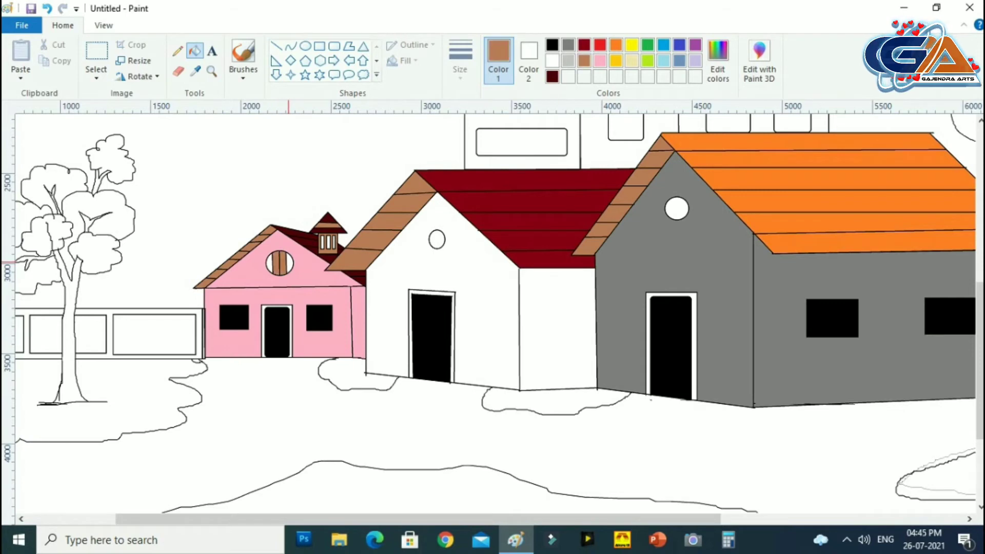
left_click(290, 262)
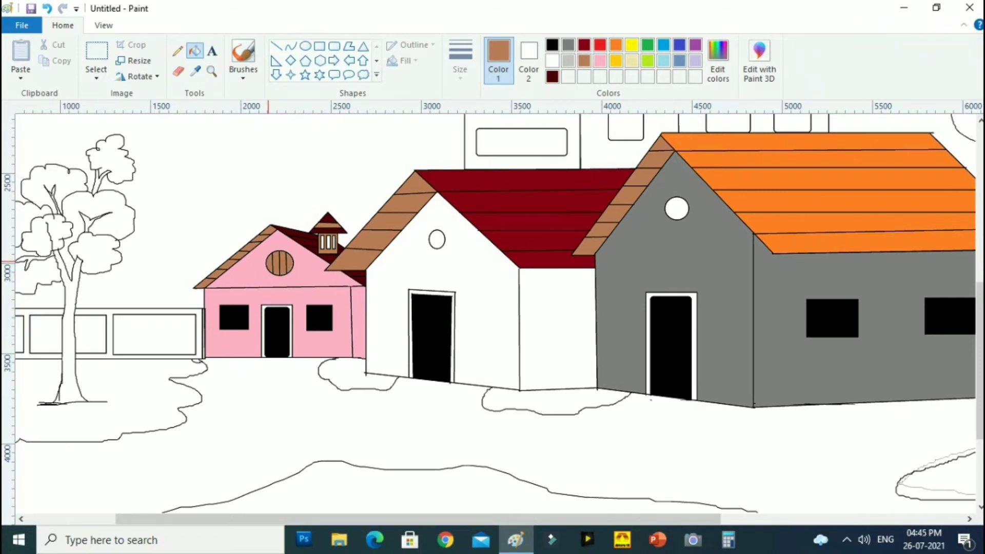
left_click(434, 240)
left_click(676, 206)
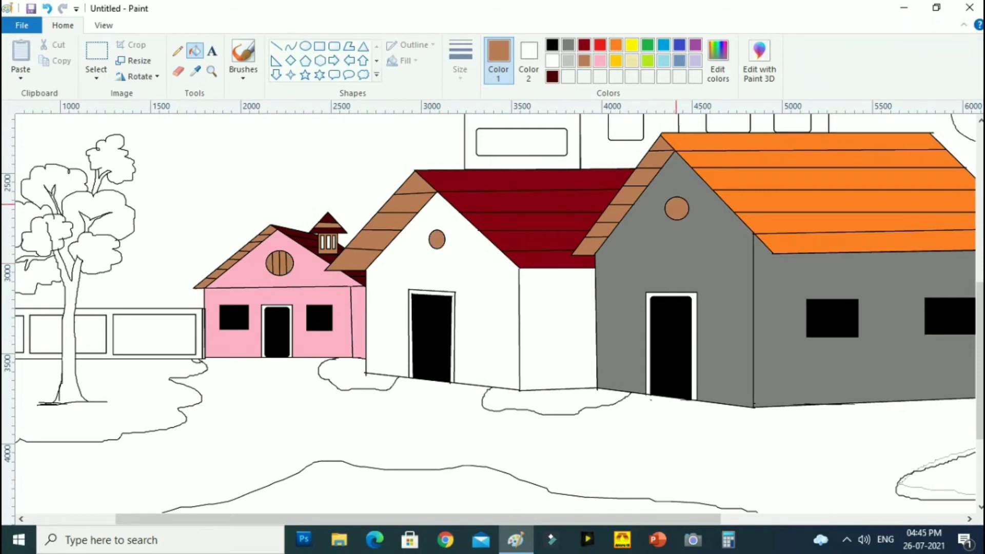
Fill the gable wall and the side wall of the middle house gold
left_click_drag(692, 518, 782, 519)
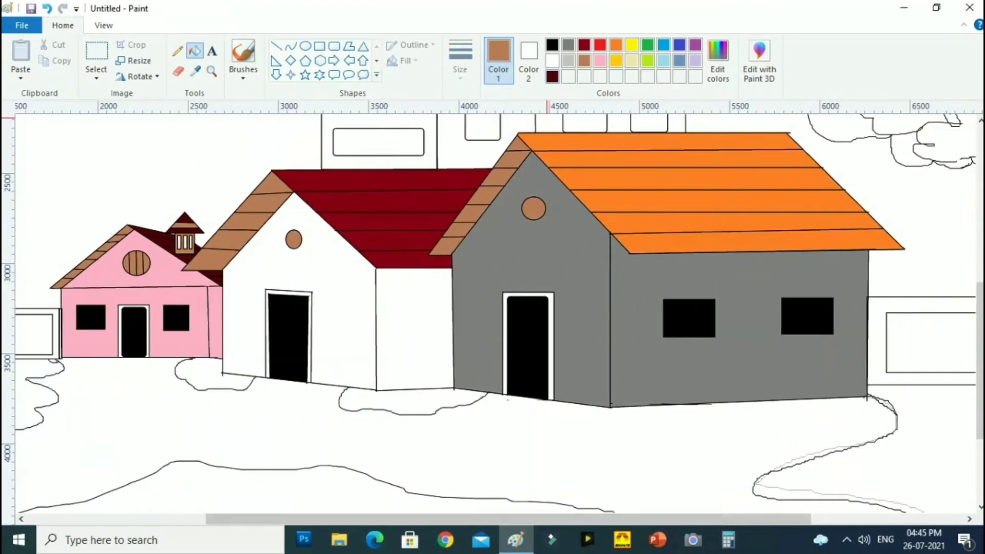
left_click(680, 45)
left_click(616, 61)
left_click(338, 256)
left_click(416, 313)
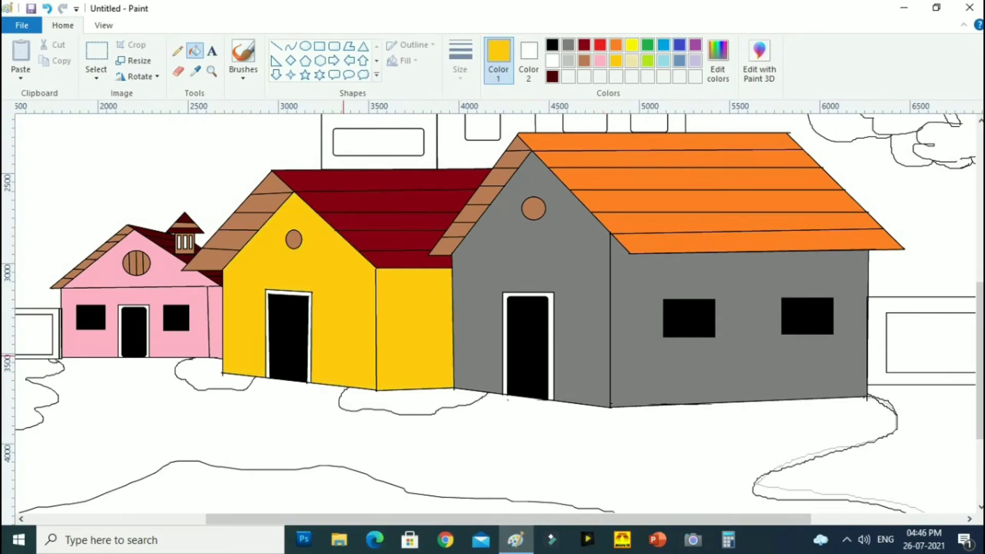
scroll(317, 352, "down", 1)
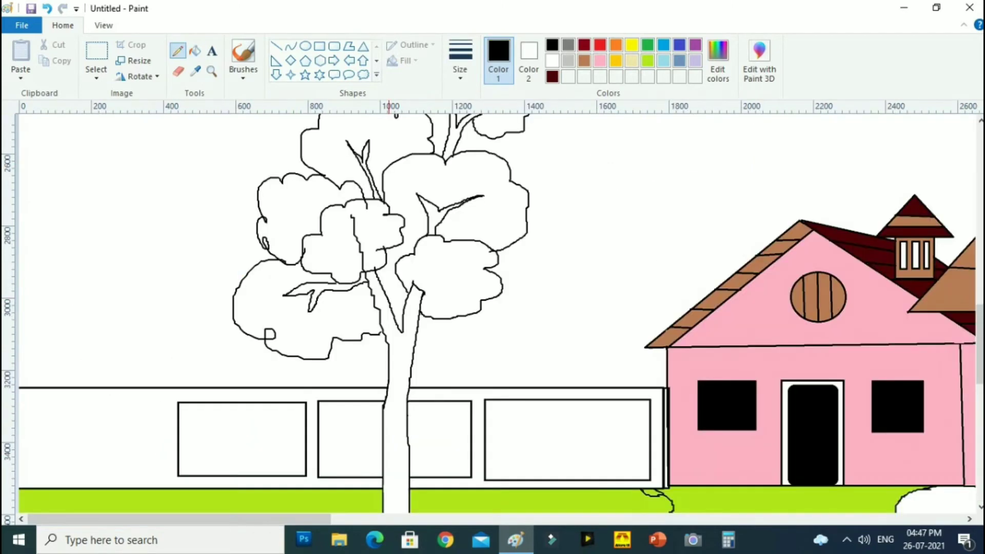
Fill the small tree's foliage cluster just below the topmost one green
scroll(492, 313, "up", 3)
left_click(648, 45)
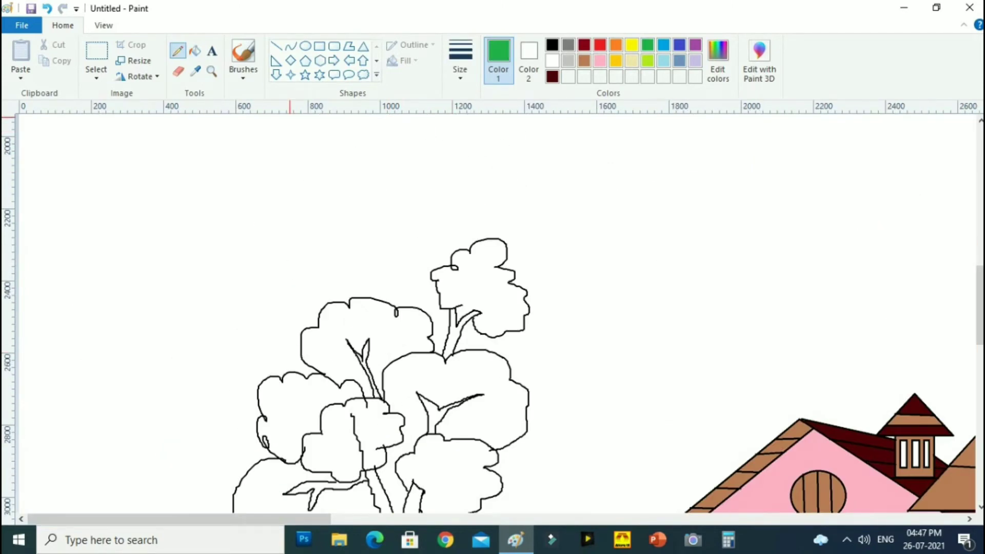
left_click(195, 51)
left_click(394, 319)
Try to fill the small tree's lowest foliage cluster green, and undo the fill
scroll(508, 300, "down", 4)
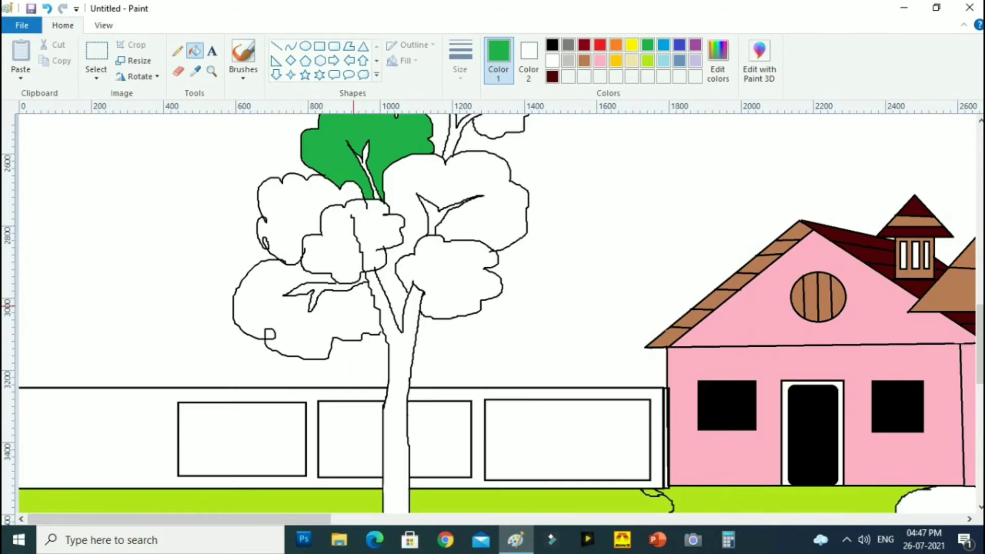
left_click(353, 307)
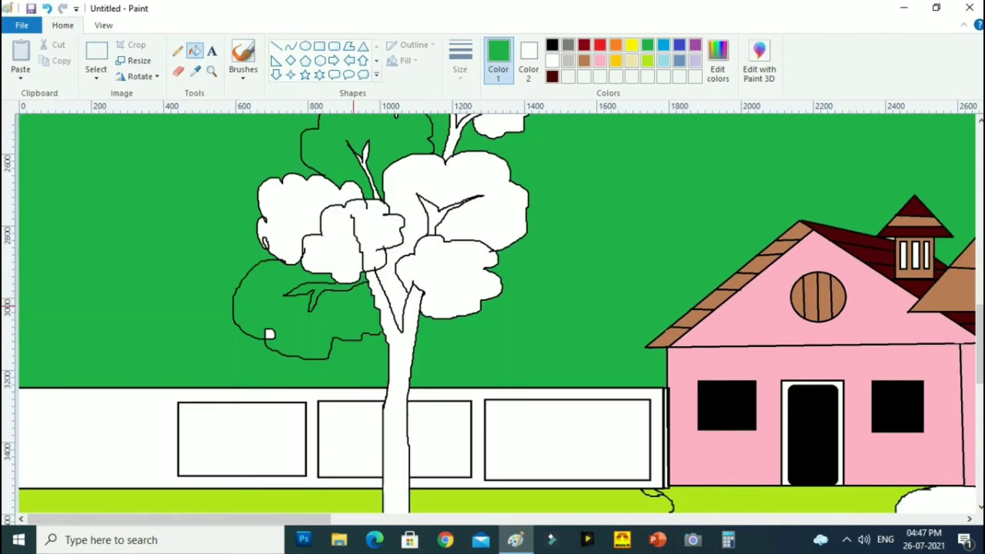
key("ctrl+z")
scroll(353, 307, "down", 4)
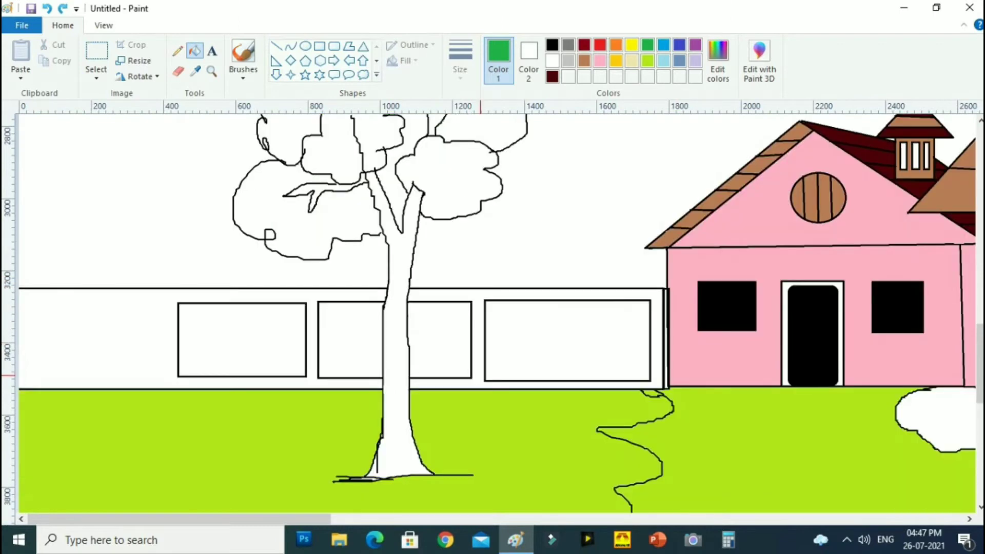
scroll(338, 337, "up", 4)
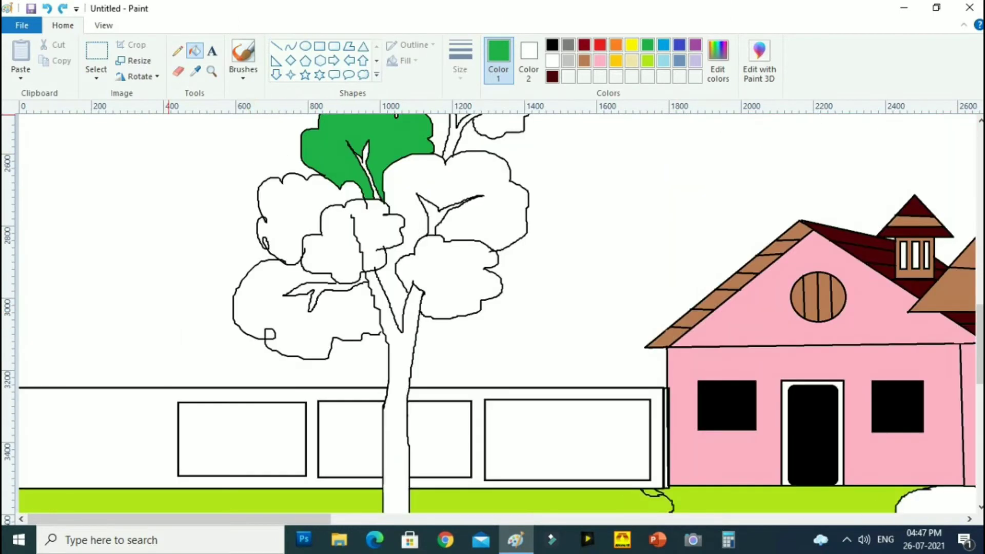
Close the gap in the small tree's lowest foliage outline where it meets the trunk, using a black pencil line
left_click(212, 71)
left_click(387, 331)
left_click(500, 320)
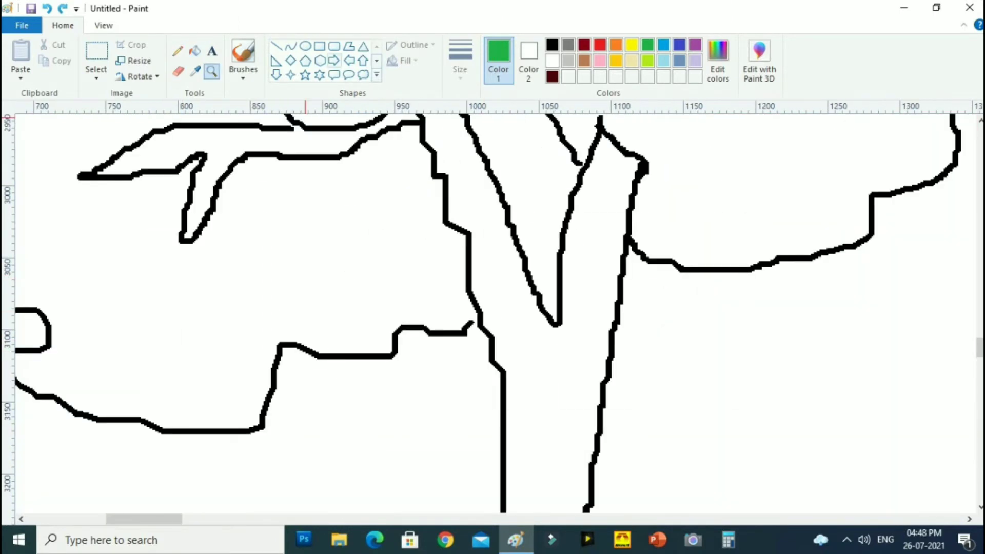
left_click(177, 50)
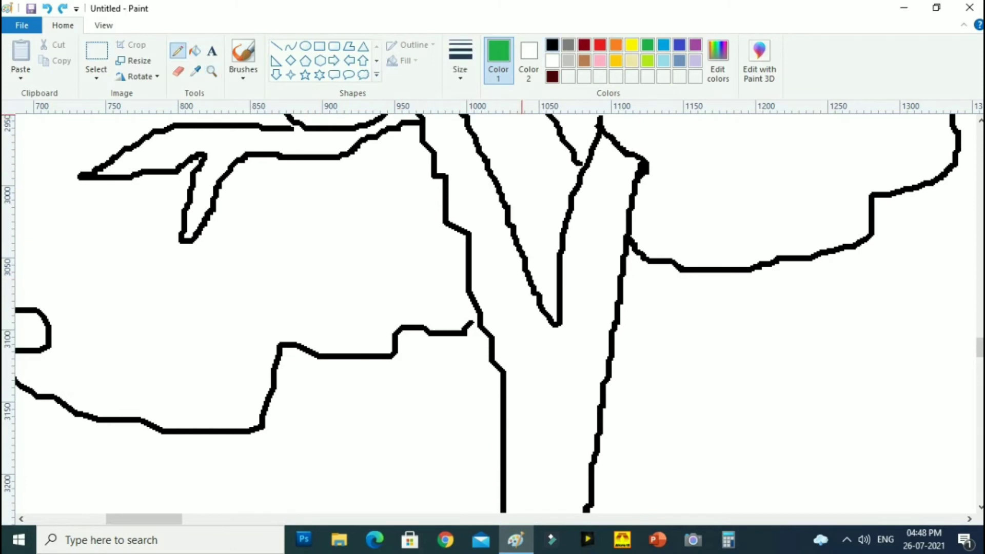
left_click(552, 45)
left_click_drag(469, 325, 477, 320)
scroll(312, 318, "up", 4)
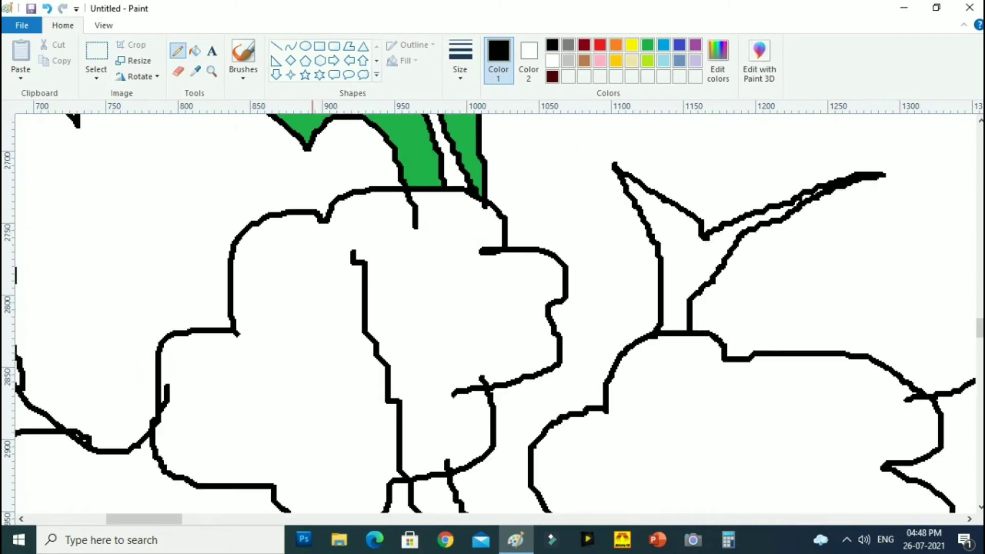
scroll(315, 338, "up", 2)
scroll(278, 303, "down", 2)
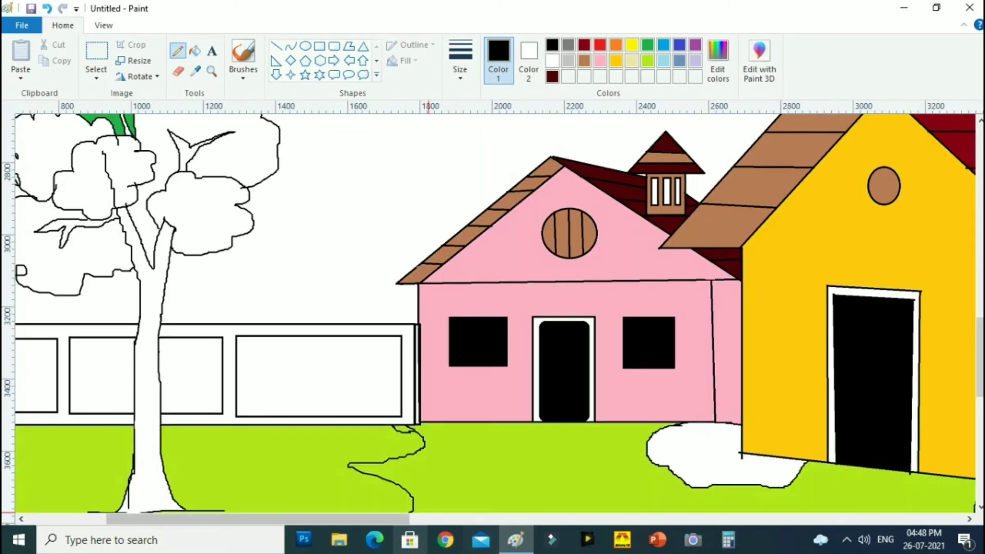
left_click_drag(398, 520, 318, 519)
scroll(402, 334, "up", 4)
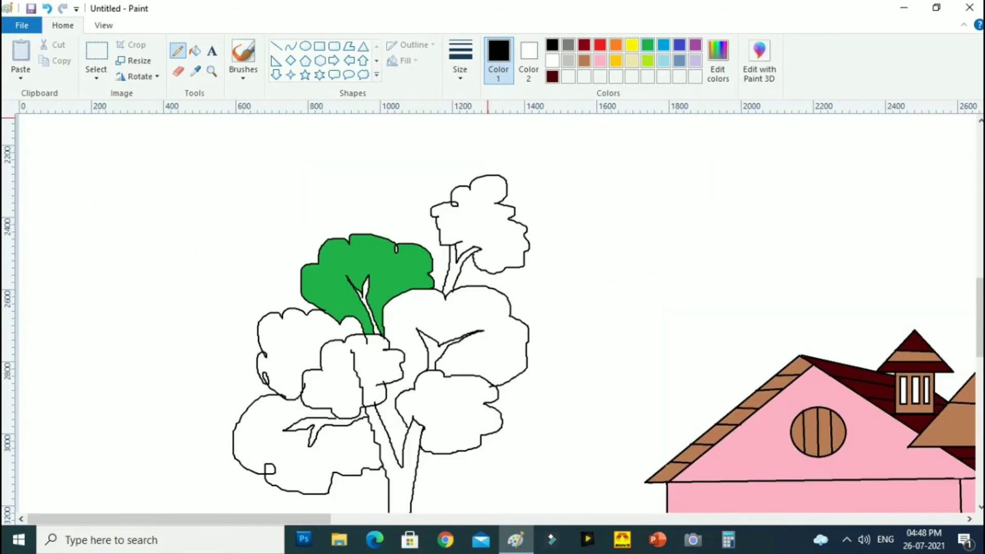
Fill the small tree's foliage cluster to the right of the trunk and its lowest left cluster green
left_click(648, 45)
left_click(195, 51)
left_click(454, 400)
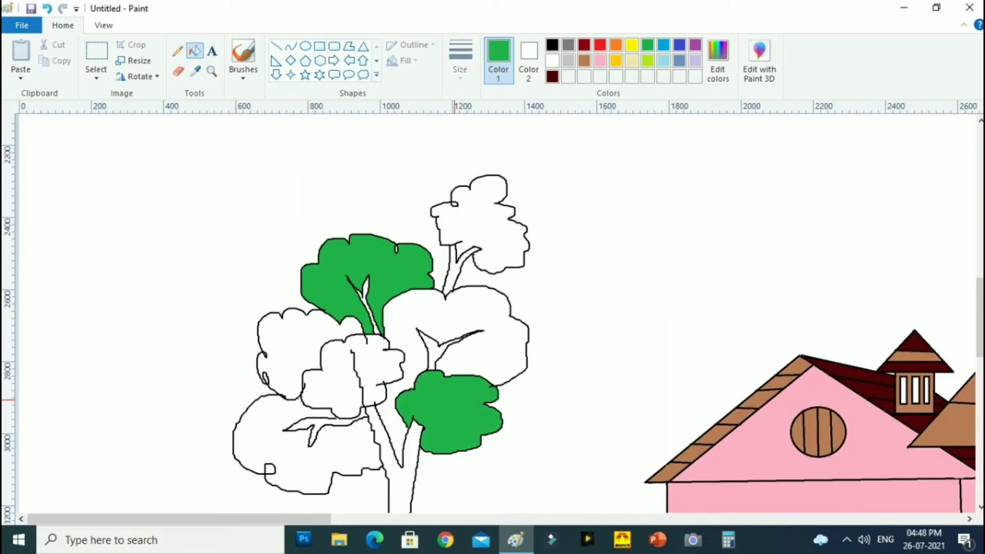
left_click(316, 444)
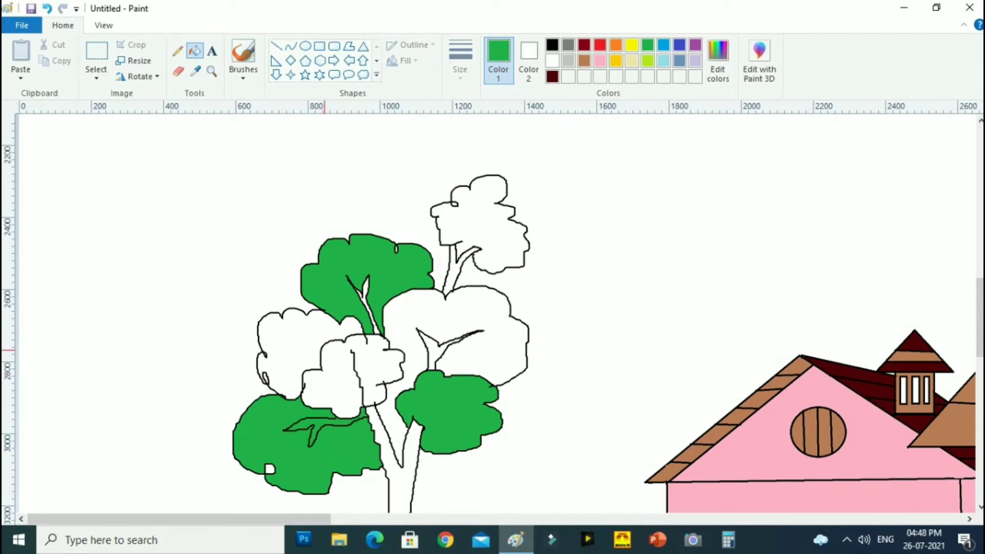
Fill the small tree's topmost, middle right, central and middle left foliage clusters lime
left_click(647, 61)
left_click(477, 214)
left_click(479, 304)
left_click(365, 359)
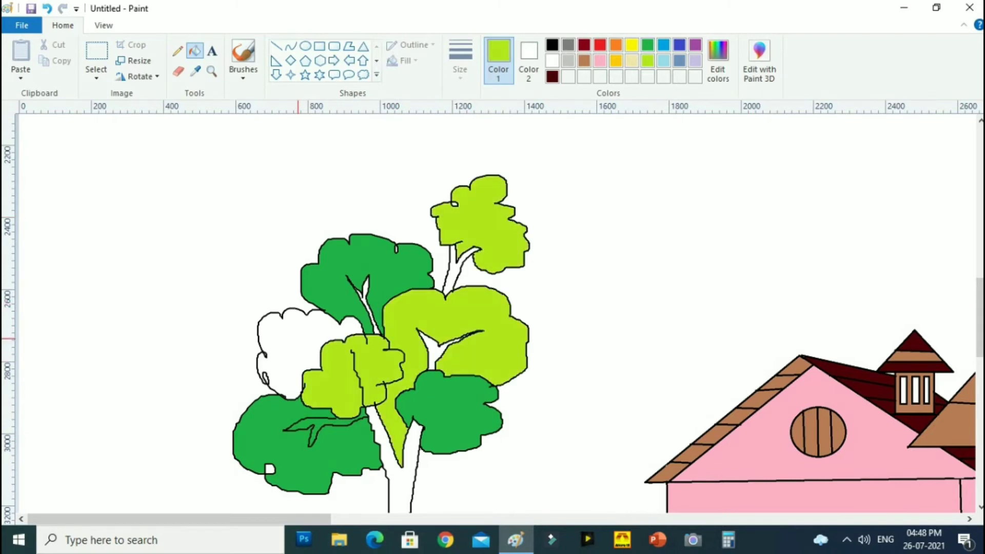
left_click(298, 339)
Fill the framed panels of the boundary wall behind the small tree gold, except the section left of the trunk
scroll(530, 324, "down", 2)
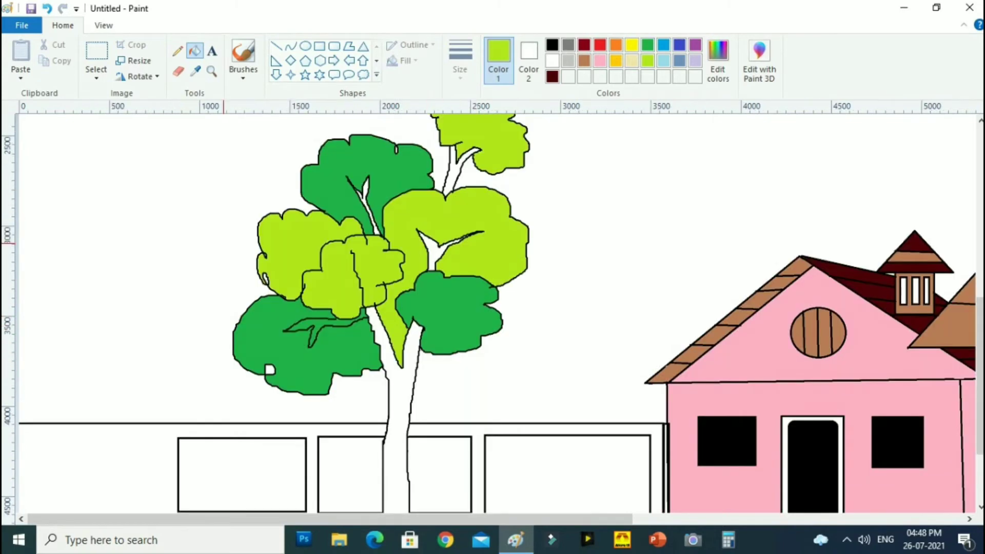
scroll(430, 363, "down", 1)
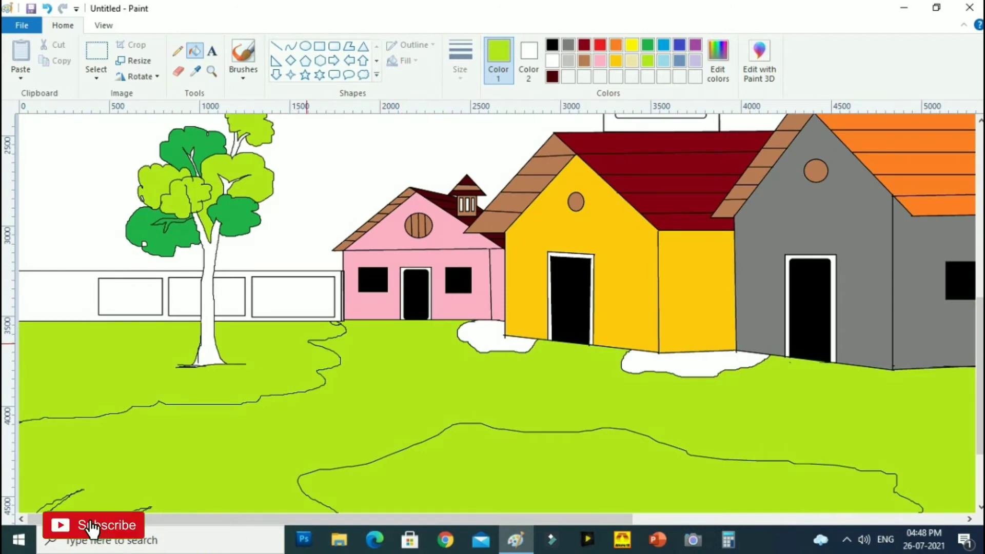
left_click(616, 61)
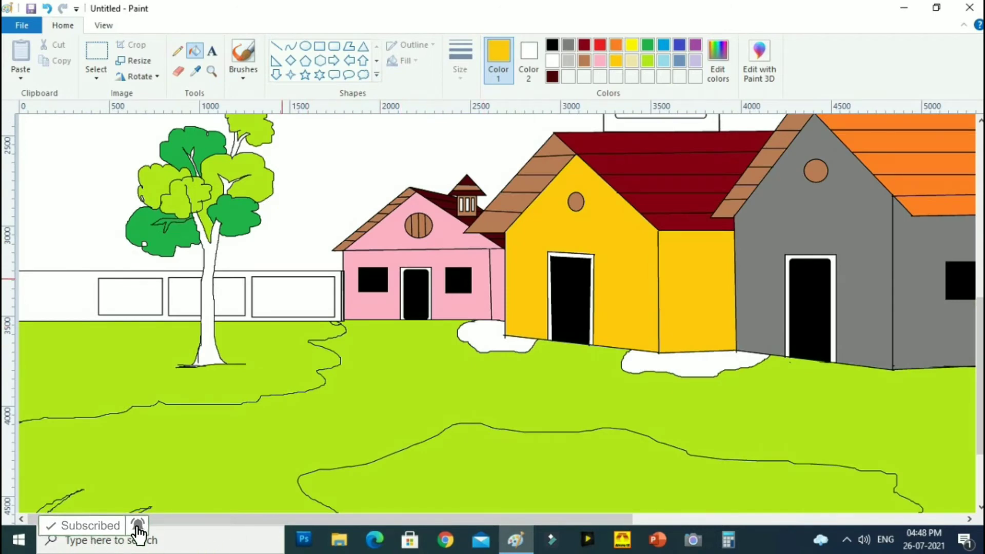
left_click(277, 285)
left_click(228, 292)
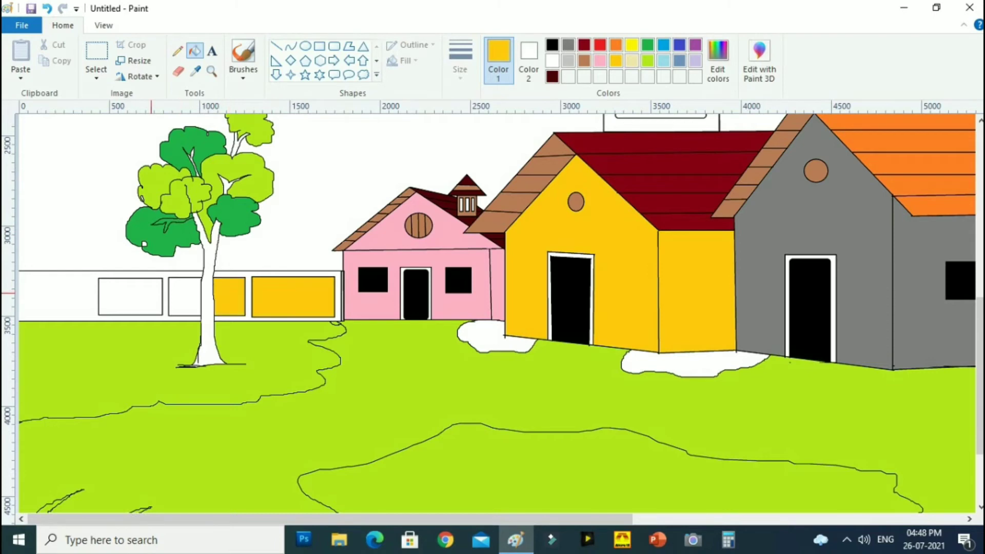
left_click(115, 295)
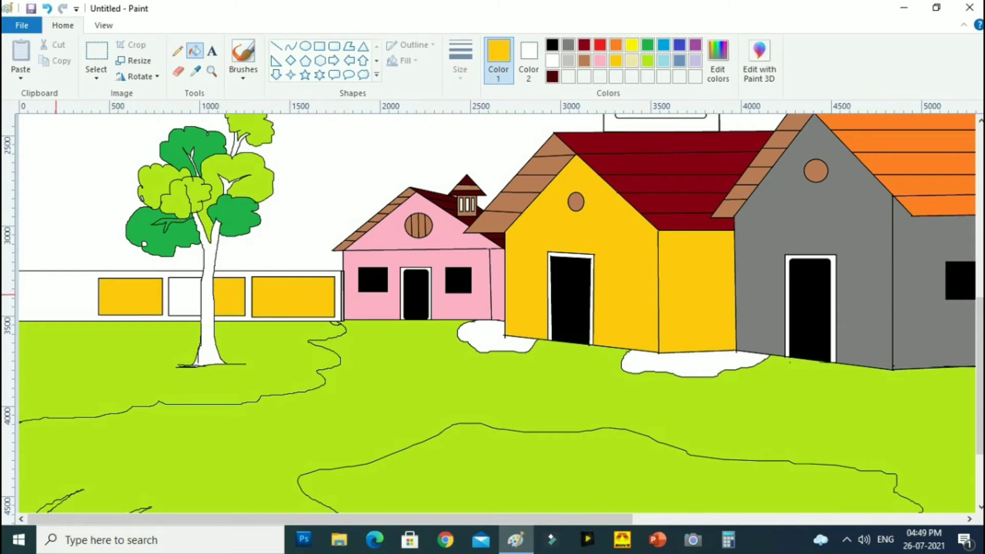
Fill the panel section left of the trunk gold, and the wall surface around the panels first gold, finally lavender
left_click(55, 295)
left_click(188, 299)
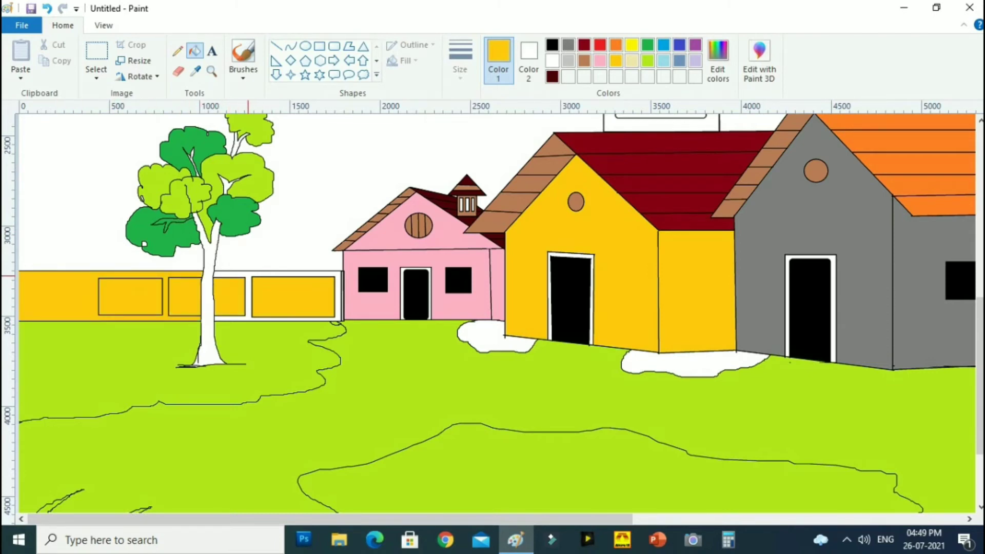
left_click(248, 276)
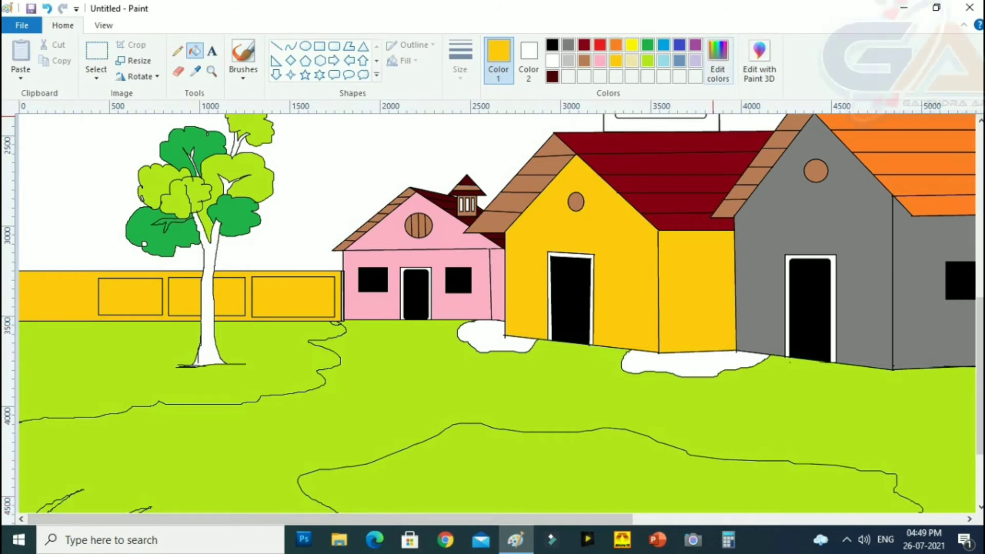
left_click(695, 60)
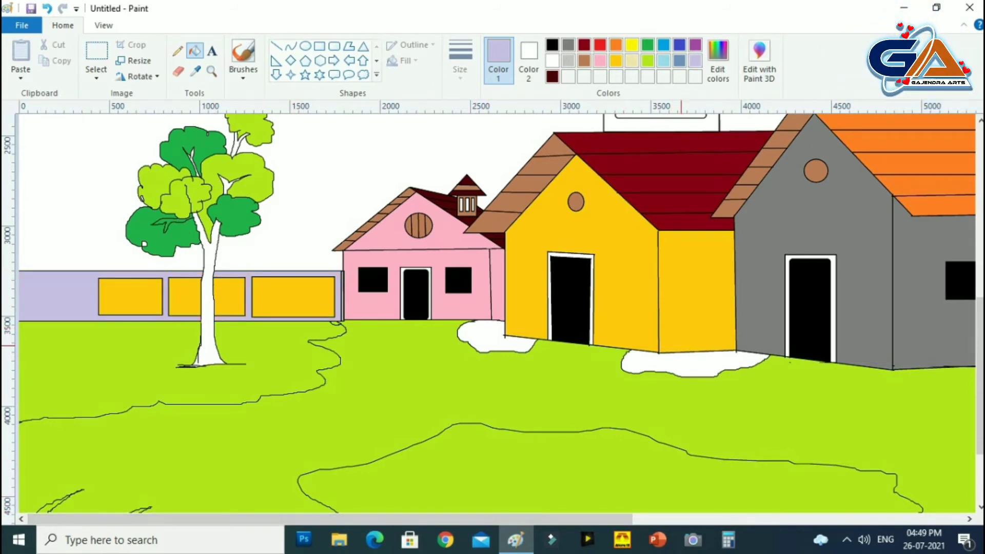
Fill the small tree's trunk and branches brown, and the small white gap in its lowest foliage cluster lime
left_click(584, 61)
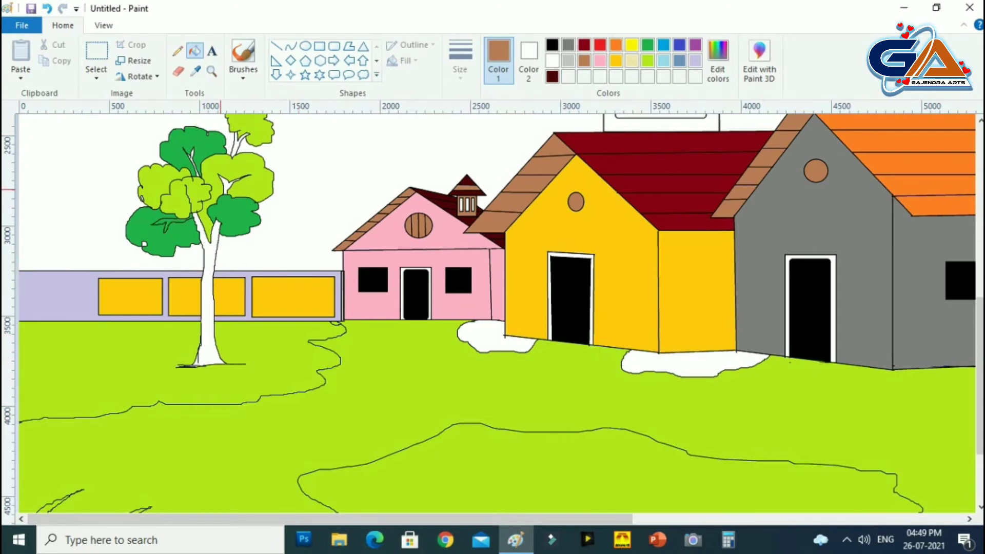
left_click(226, 184)
left_click(210, 267)
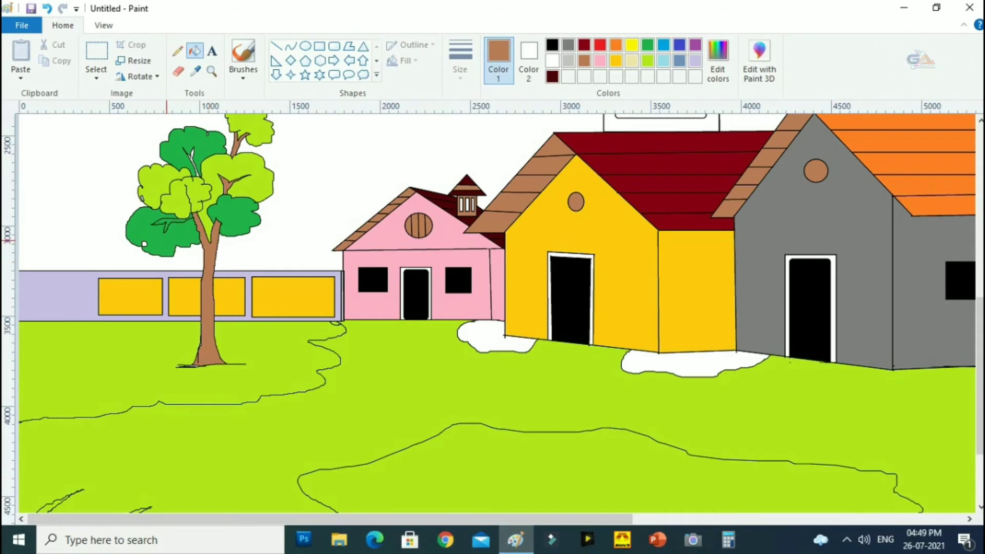
left_click(211, 71)
left_click(190, 154)
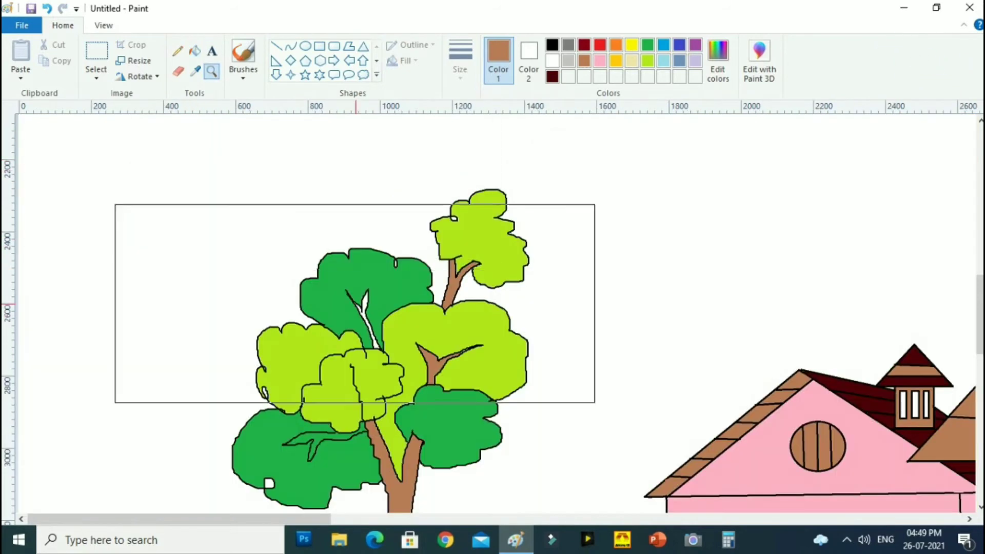
left_click(195, 50)
left_click(365, 306)
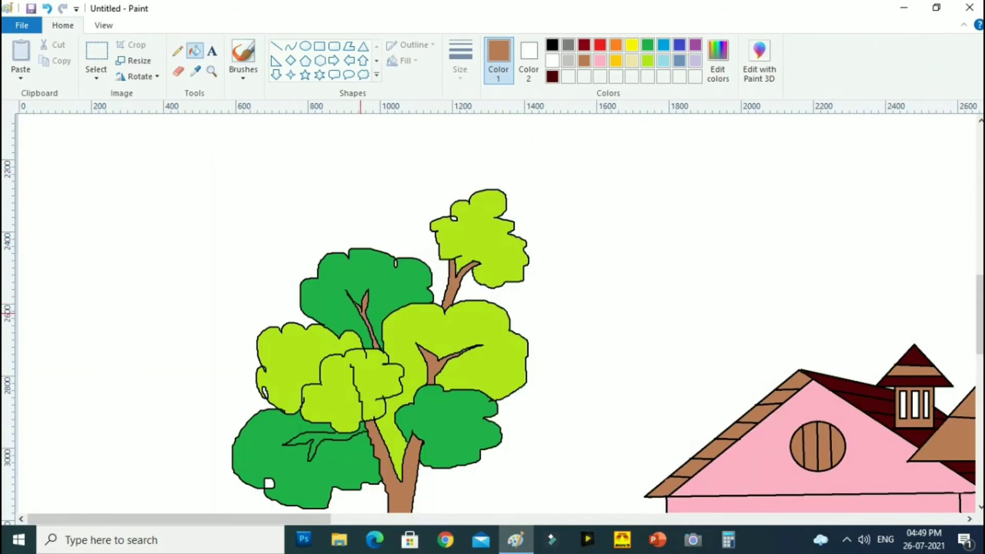
left_click(648, 60)
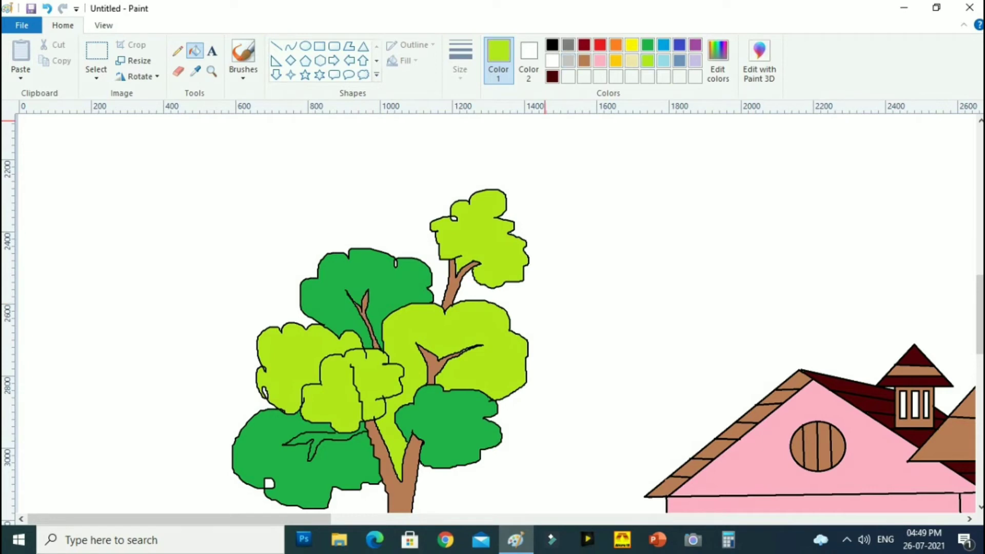
left_click(268, 484)
Fill the ground around the small tree green and the path area in front of the houses light yellow
scroll(537, 379, "down", 8)
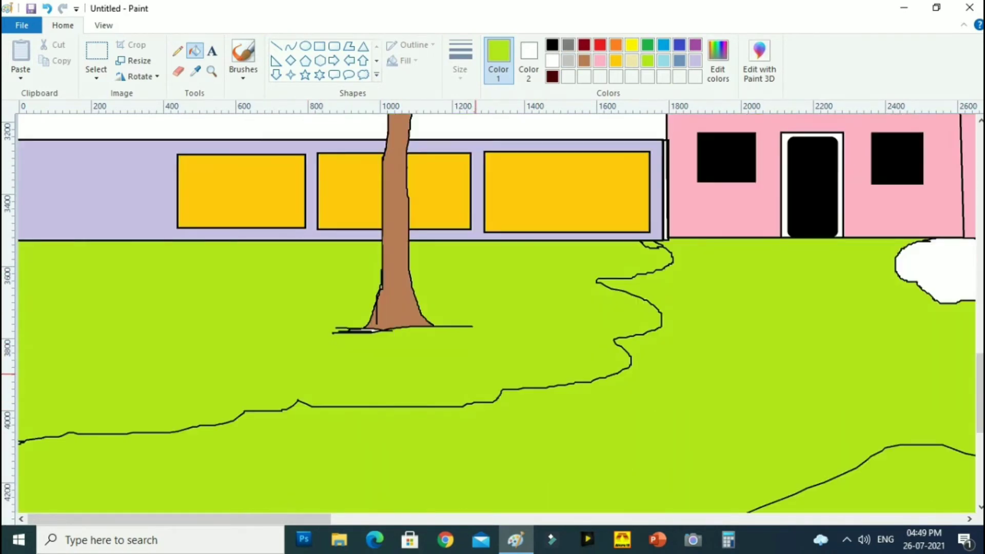
left_click(648, 45)
left_click(559, 266)
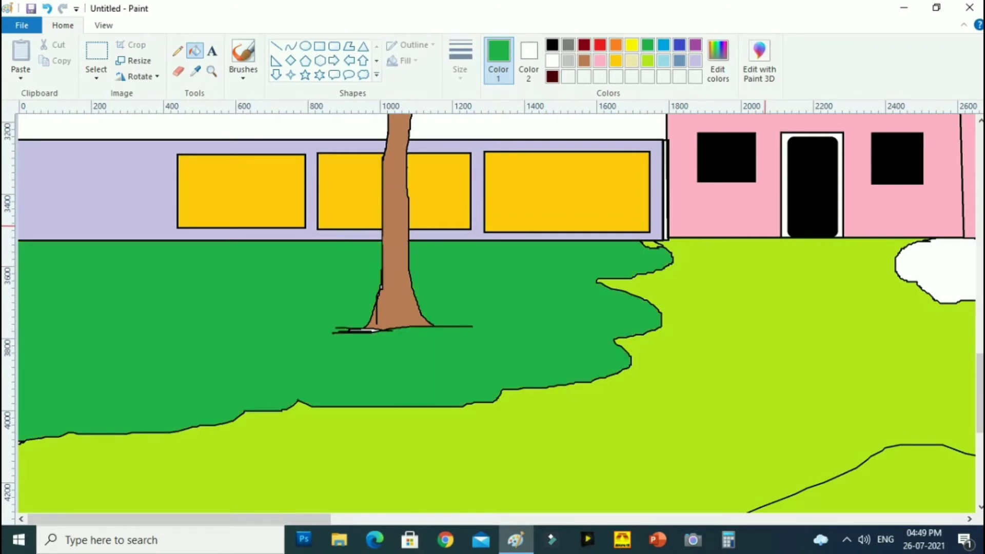
scroll(743, 225, "down", 2)
left_click(632, 61)
left_click(783, 354)
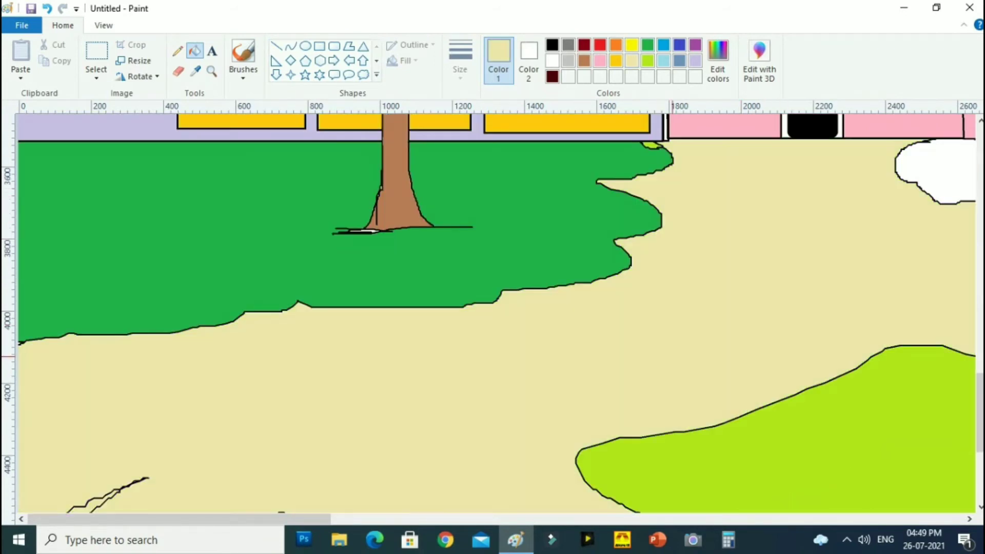
Fill the ground around the large tree green
scroll(673, 358, "down", 4)
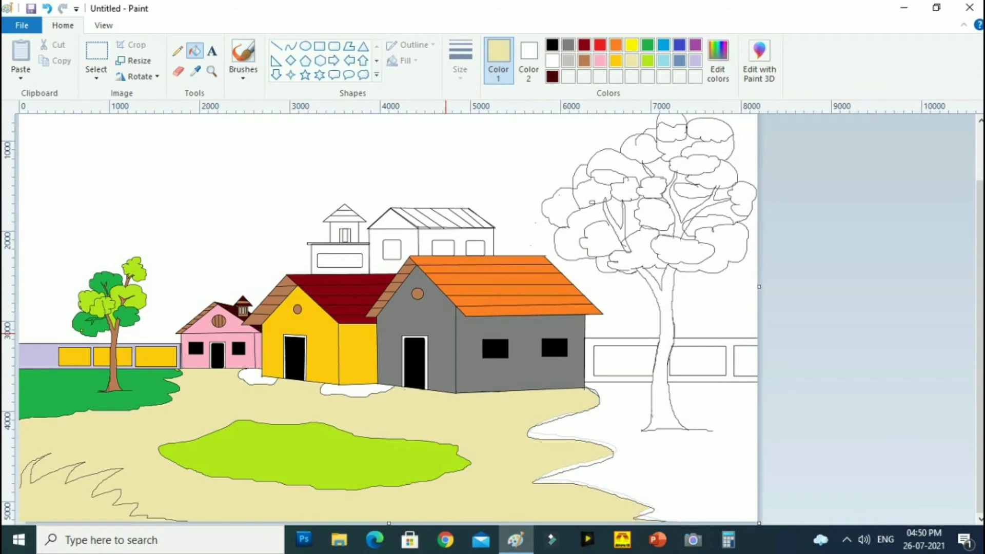
left_click(647, 45)
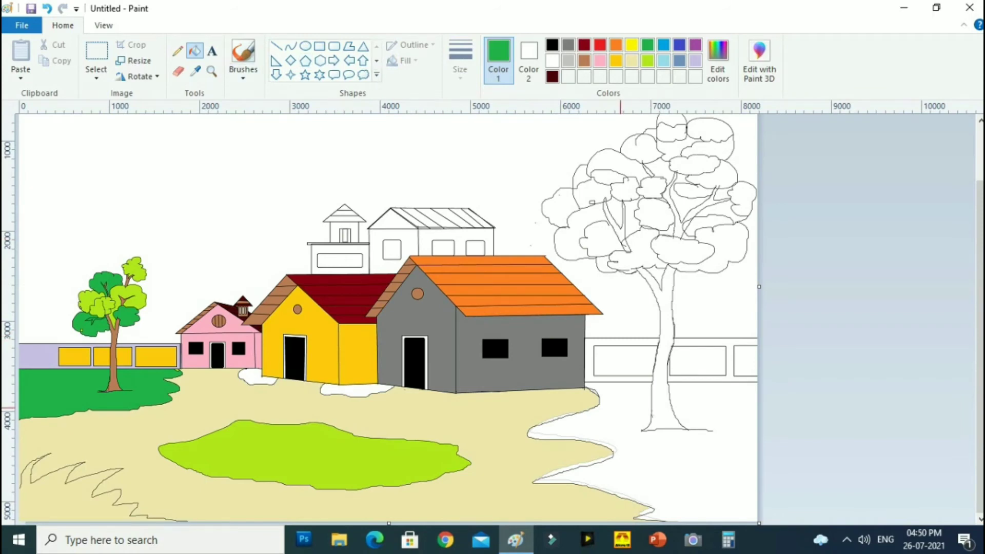
left_click(621, 408)
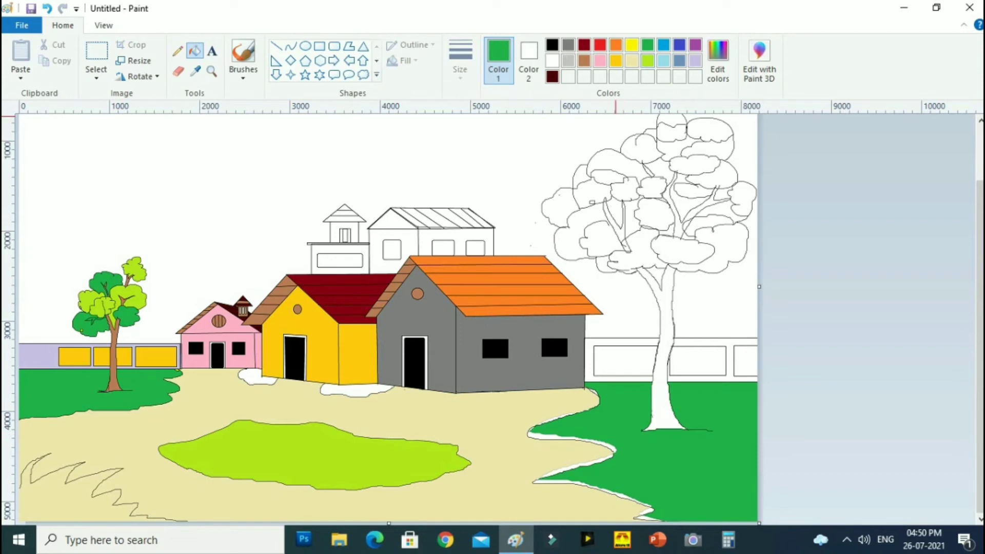
Fill the narrow white strips between the path and the large tree's ground lime
left_click(647, 61)
left_click(569, 440)
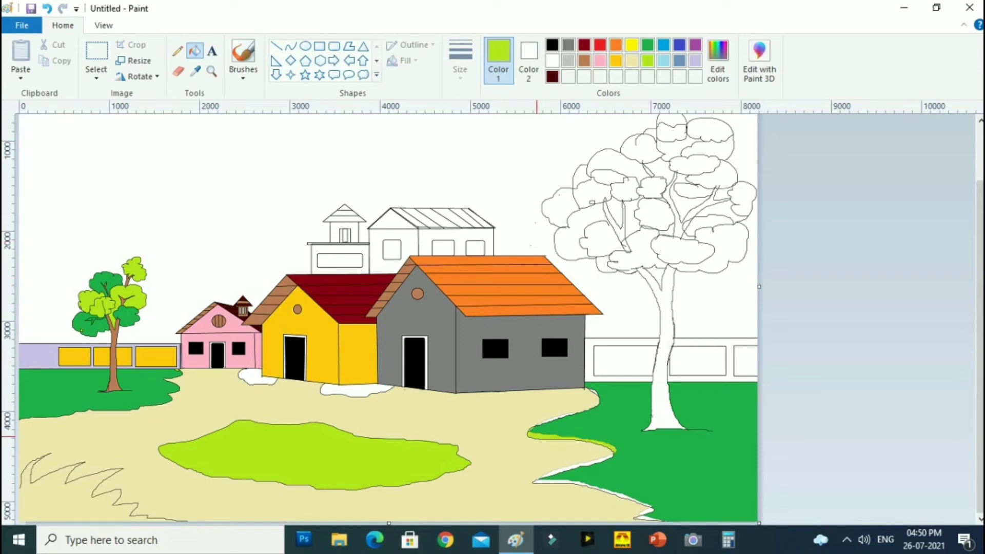
left_click(558, 475)
left_click(547, 482)
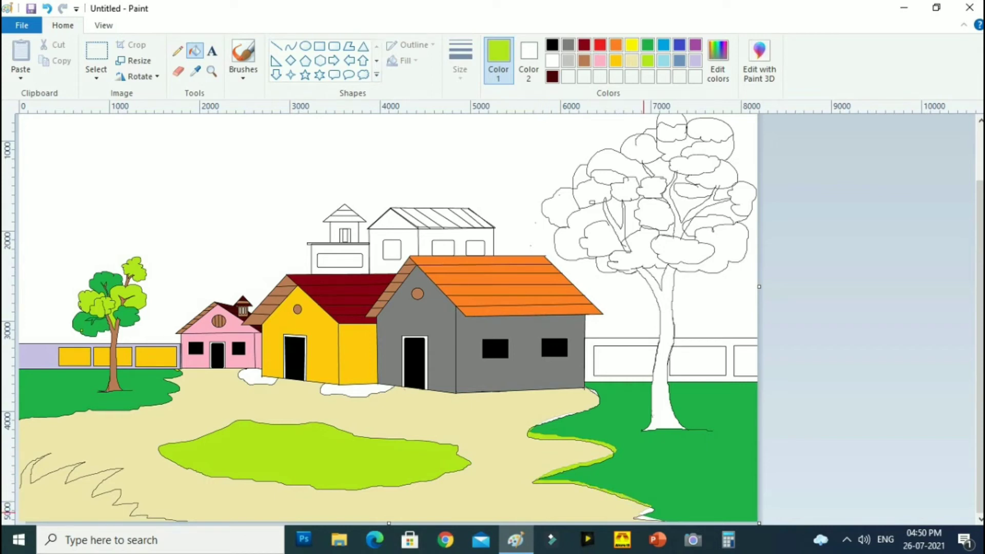
left_click(644, 512)
Touch up the foreground grass clump with the black pencil and fill the clump green
left_click(178, 51)
left_click(552, 45)
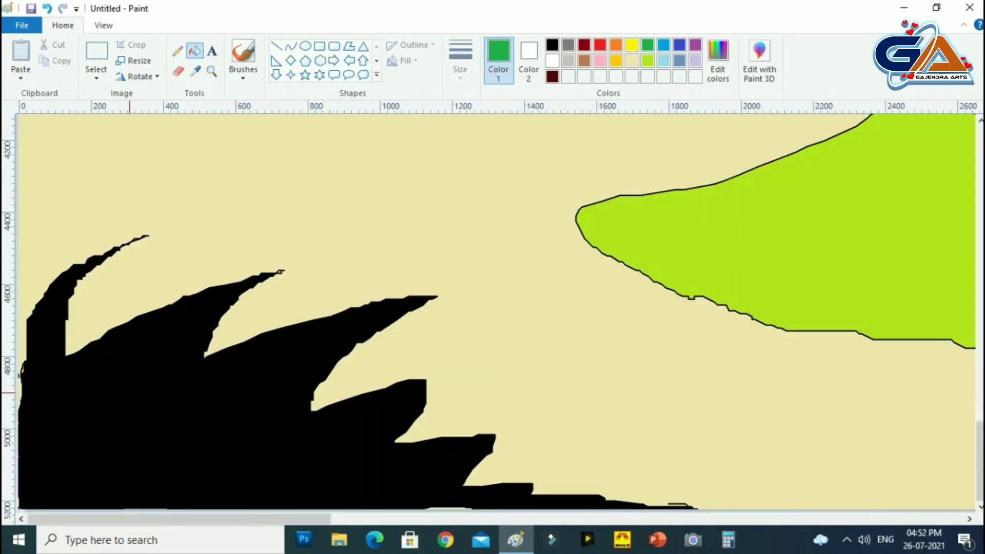
left_click(141, 392)
Fill the large tree's trunk brown and close the gap in the outline at the trunk's top with a black pencil line
scroll(492, 308, "down", 3)
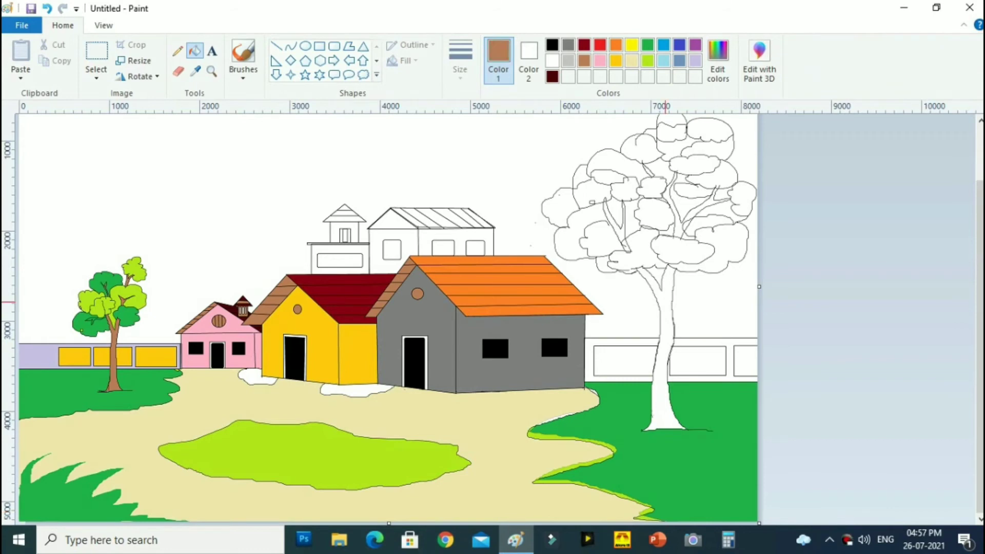
left_click(667, 302)
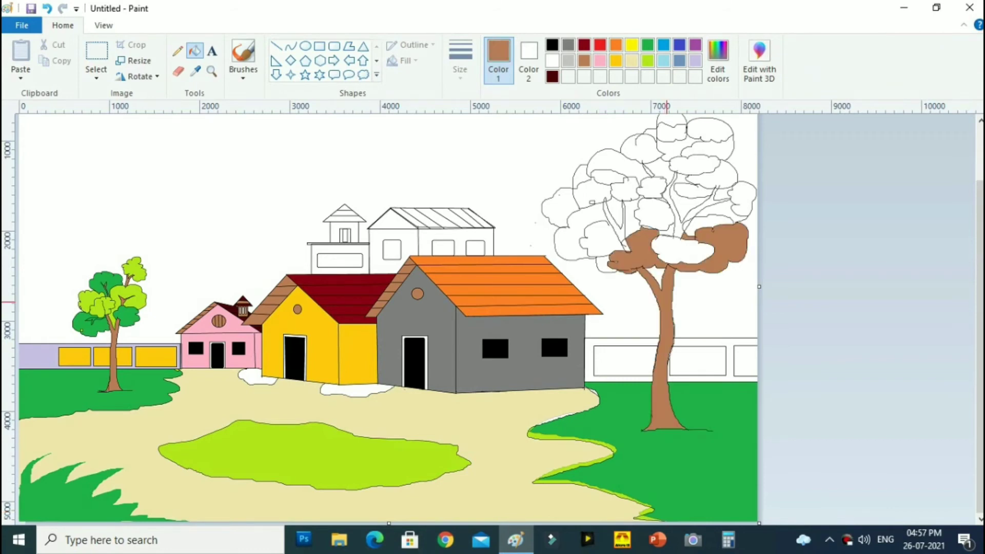
left_click(212, 71)
left_click(639, 264)
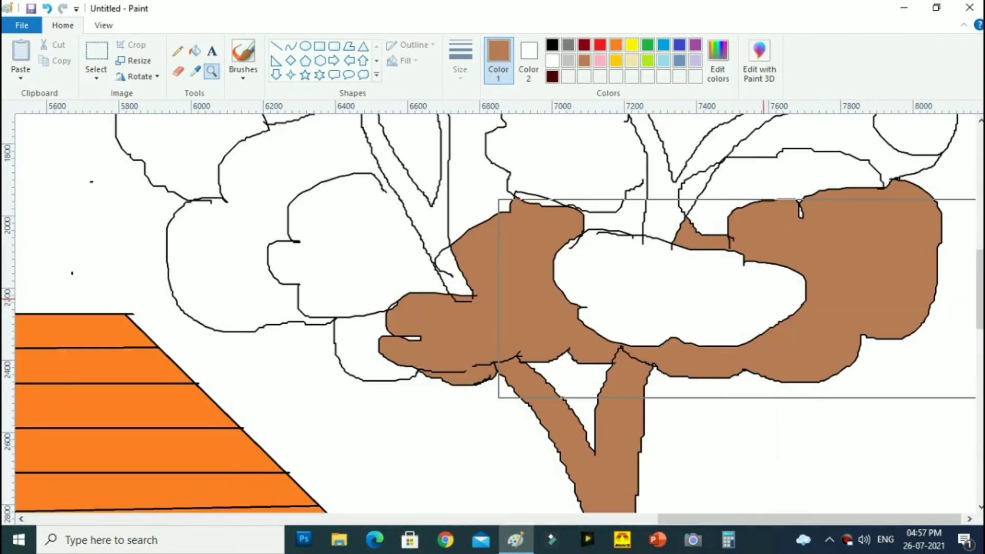
left_click(615, 349)
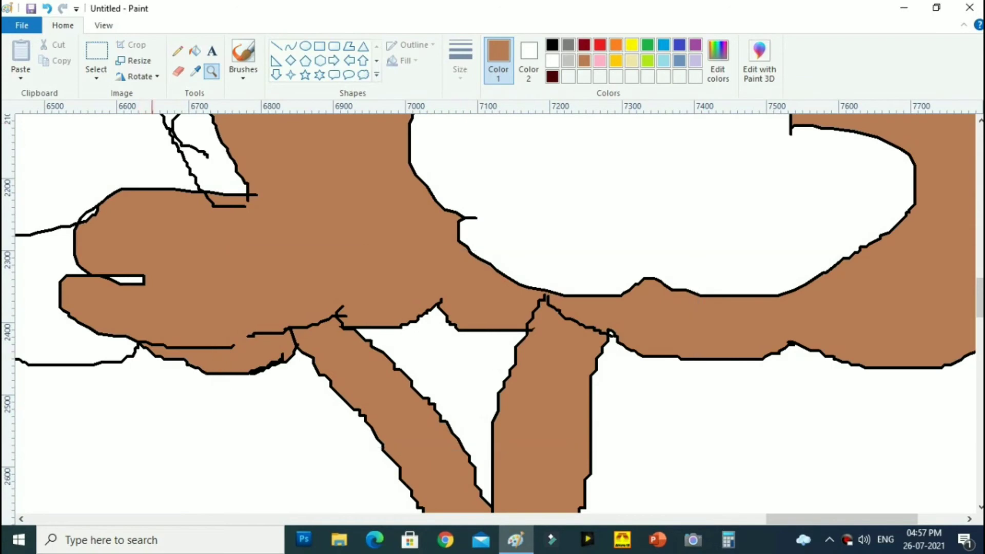
left_click(178, 50)
left_click(552, 45)
Fill the large tree's brown lower foliage area lime
left_click(648, 44)
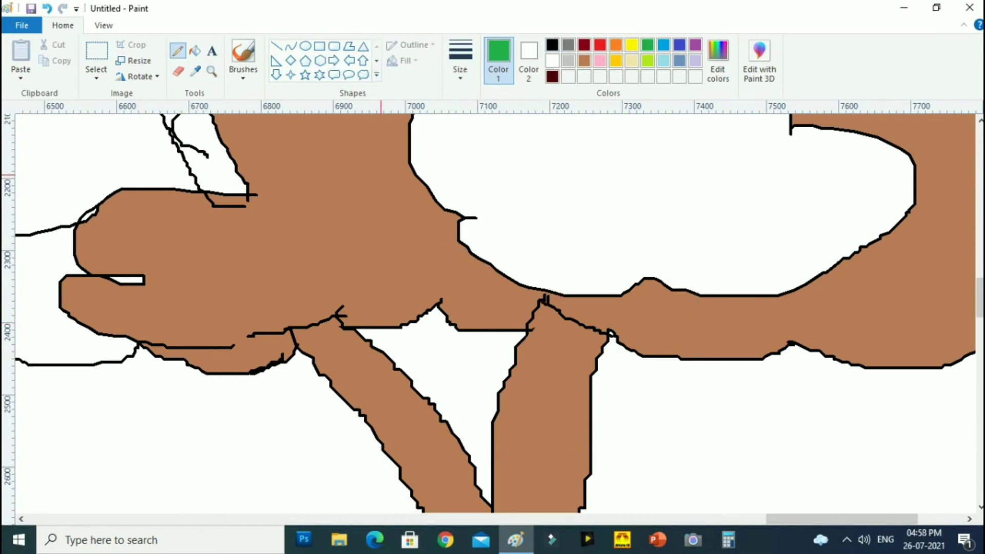
left_click(648, 60)
left_click(195, 51)
left_click(619, 319)
Create a custom bright green with red 38, green 252 and blue 7 as the fill colour
scroll(506, 395, "down", 2)
scroll(505, 395, "up", 3)
left_click(717, 60)
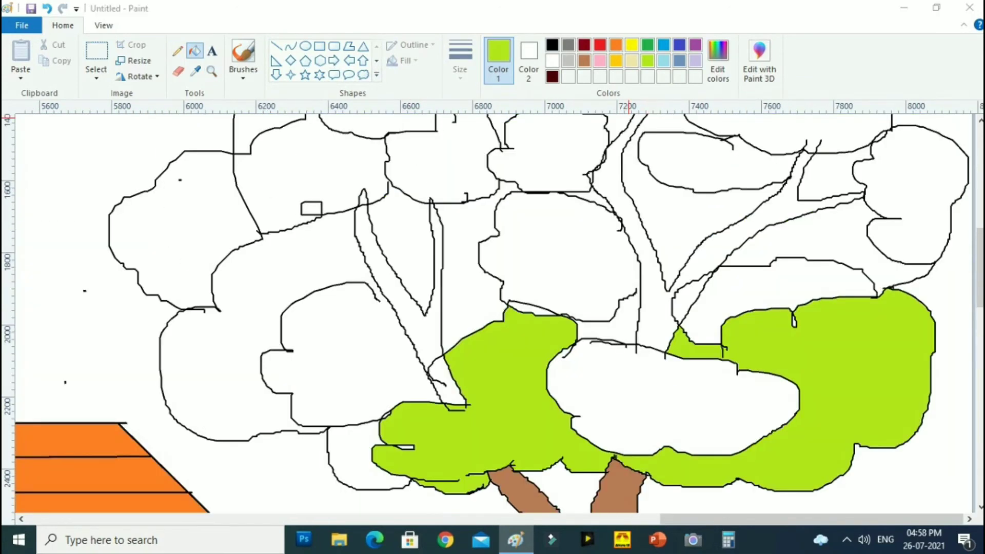
mouse_move(552, 188)
left_mouse_down()
mouse_move(555, 172)
mouse_move(538, 173)
left_mouse_up()
left_click(575, 367)
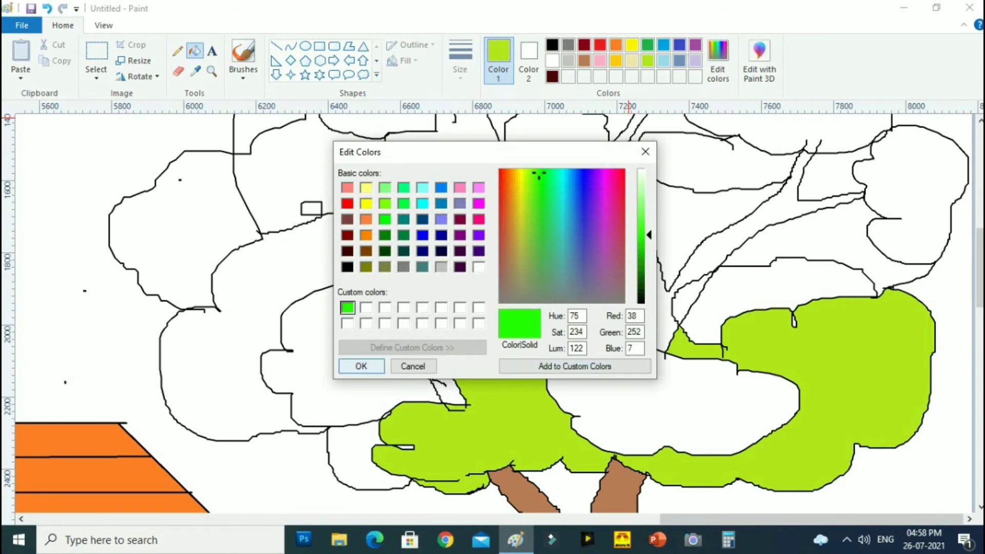
left_click(361, 366)
Fill the large tree's lower foliage clusters and the cluster left of its main trunk bright green
left_click(365, 370)
left_click(359, 450)
left_click(673, 384)
left_click(537, 349)
left_click(594, 271)
left_click(836, 226)
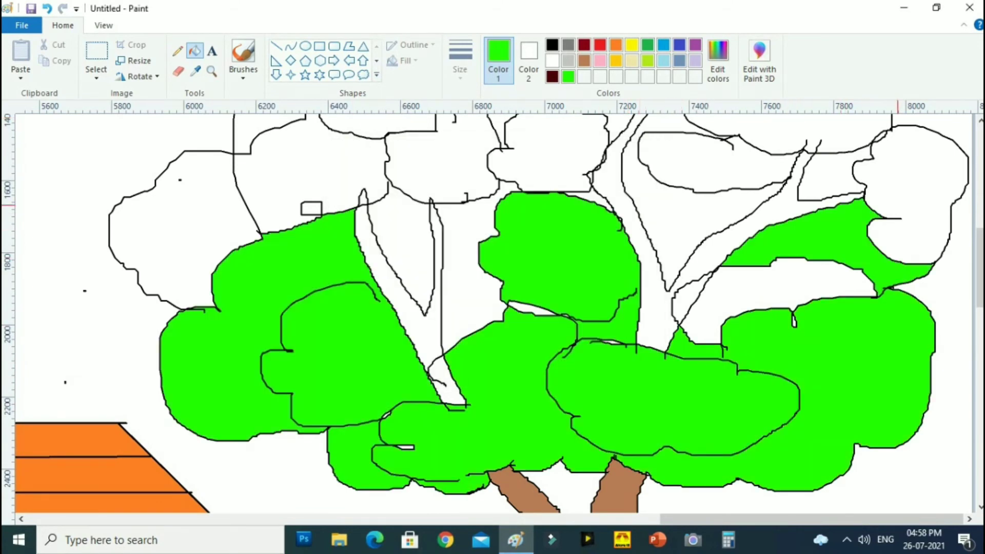
Fill the large tree's outer right and outer left foliage clusters and the gaps around the left branch bright green
left_click(905, 192)
left_click(226, 225)
left_click(408, 234)
left_click(467, 247)
Fill the large tree's upper-middle foliage clusters bright green
scroll(472, 247, "up", 3)
left_click(699, 192)
left_click(575, 179)
left_click(441, 165)
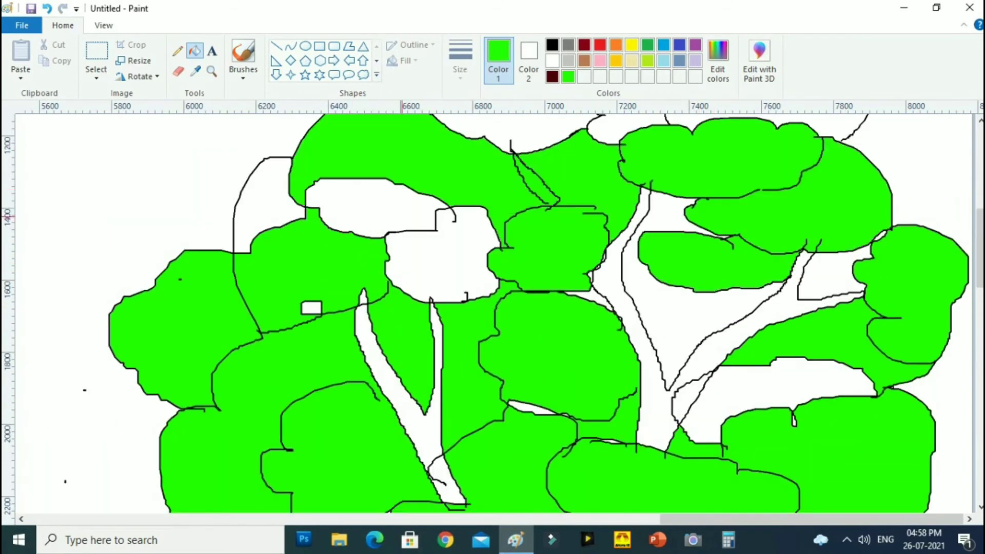
left_click(403, 214)
left_click(446, 256)
Fill the large tree's topmost and upper-right foliage clusters bright green
scroll(447, 257, "up", 3)
left_click(629, 226)
left_click(629, 181)
left_click(854, 288)
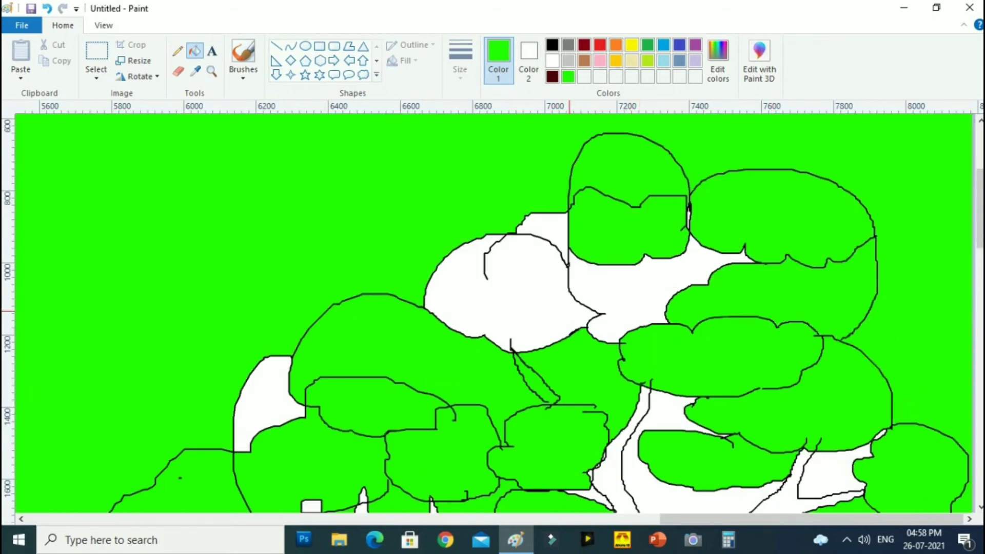
Close the outline gap between the upper-right foliage clusters of the large tree with a black pencil line
left_click(212, 71)
left_click(791, 334)
left_click(719, 331)
left_click(705, 325)
left_click(177, 51)
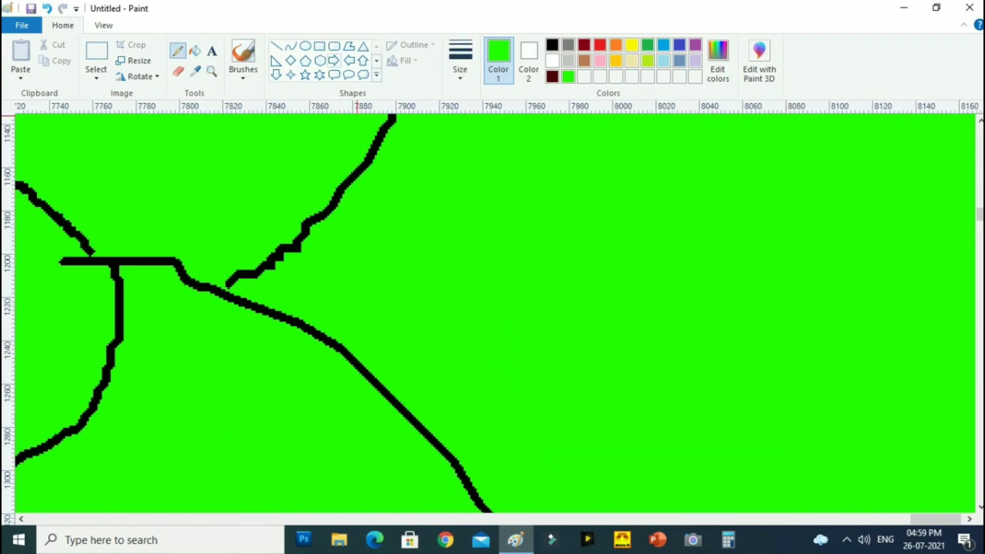
left_click(552, 45)
scroll(494, 340, "down", 3)
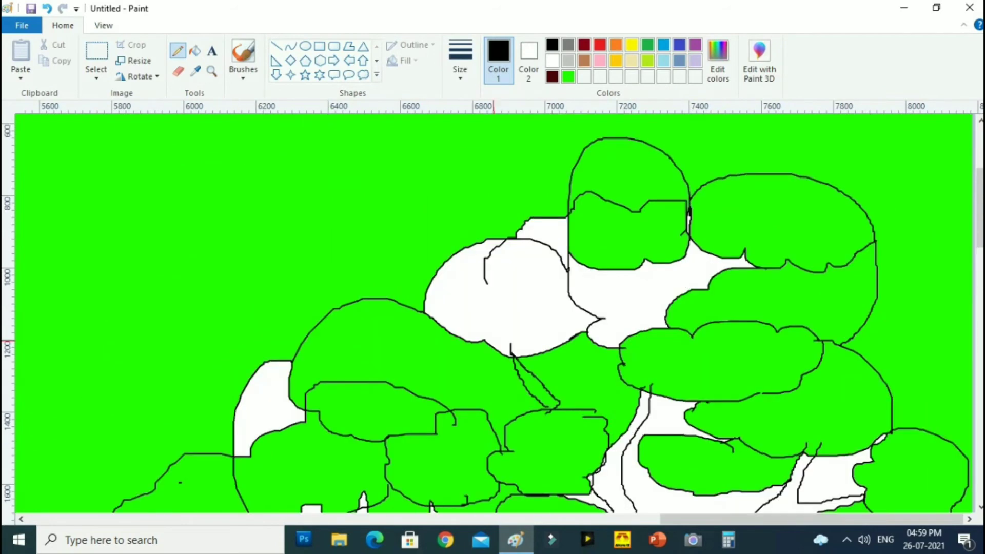
Fill the large tree's white cluster left of the crown's top green, undoing the mistaken black fill
left_click(195, 51)
left_click(536, 268)
left_click(647, 44)
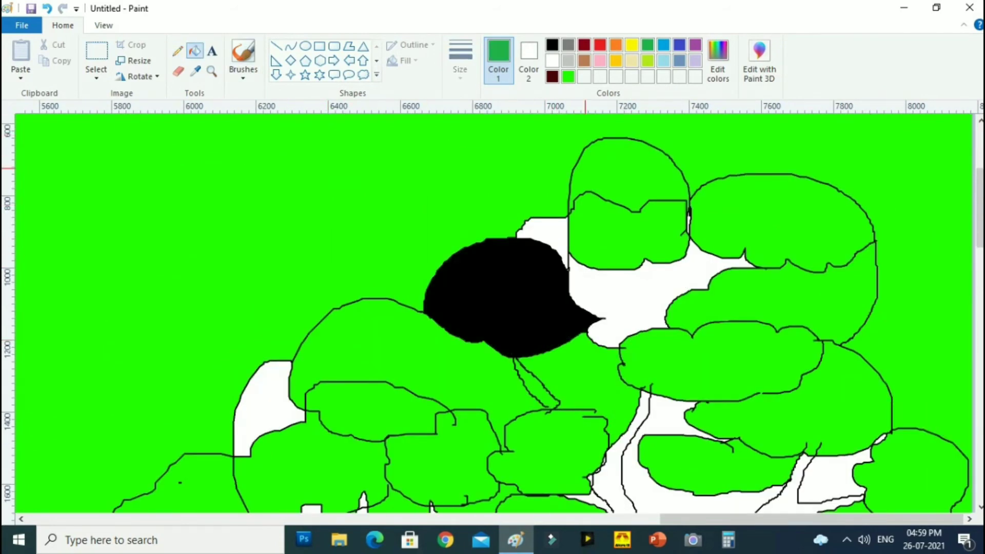
left_click(533, 260)
key("ctrl+z")
key("ctrl+z")
left_click(513, 265)
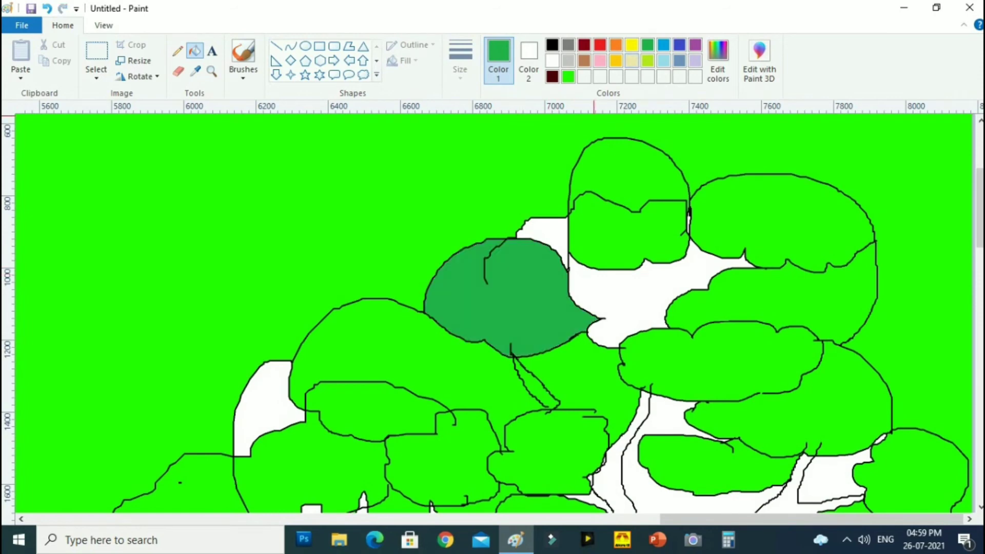
Fill the gaps beneath the large tree's top clusters and the sliver at its upper-left edge lime
left_click(648, 61)
left_click(617, 292)
left_click(545, 233)
left_click(264, 400)
Fill the gaps around the large tree's right branches and the small gaps between its lower clusters lime
scroll(462, 400, "down", 2)
left_click(662, 402)
left_click(816, 385)
left_click(769, 492)
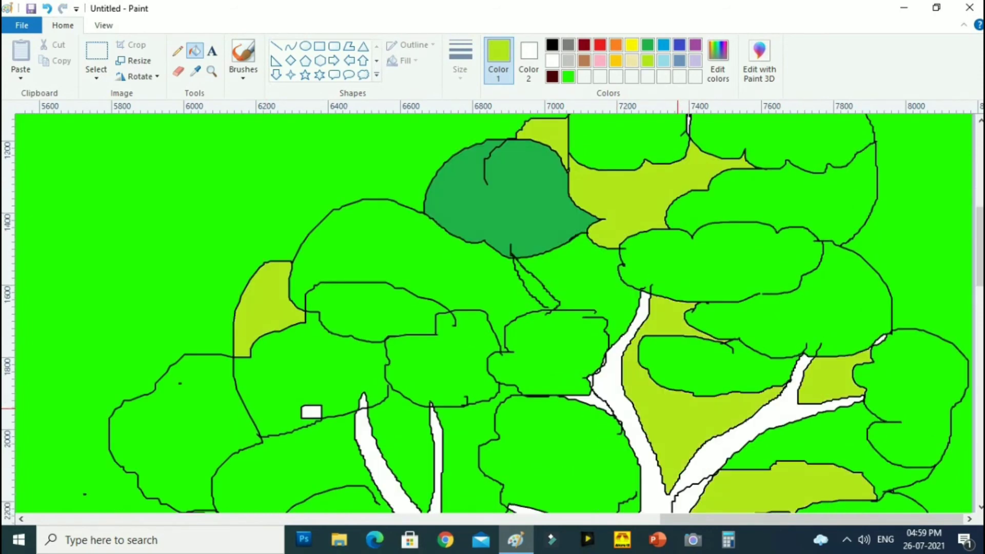
scroll(493, 313, "down", 3)
left_click(533, 313)
left_click(311, 212)
Fill the large tree's left and right branches, its trunk and the gap beside the right fork brown
left_click(584, 61)
left_click(433, 266)
left_click(442, 381)
left_click(655, 318)
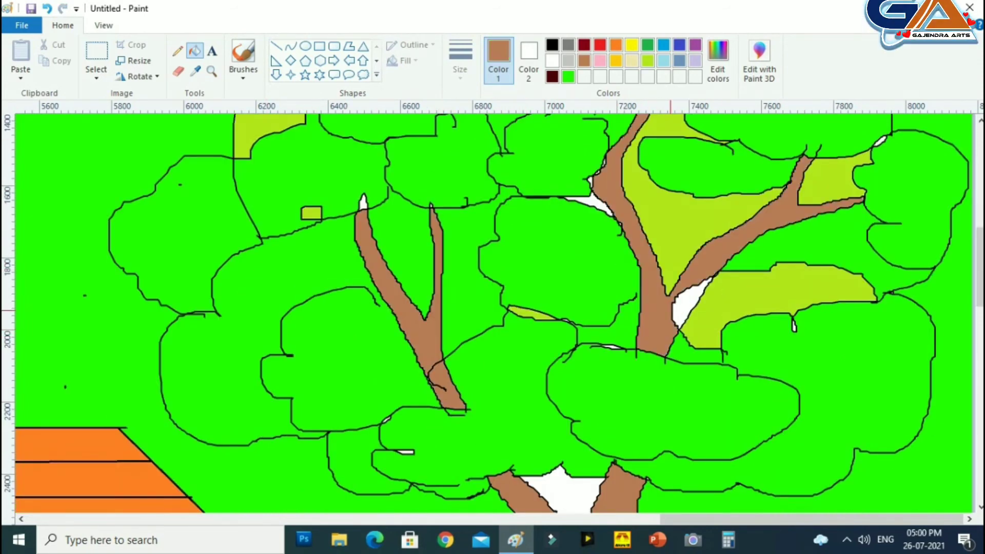
left_click(684, 305)
Fill the small white gaps at the large tree's middle cluster and left branch tip bright green
left_click(568, 76)
left_click(587, 201)
left_click(363, 205)
Fill the flooded green background behind the village white
scroll(549, 339, "down", 3)
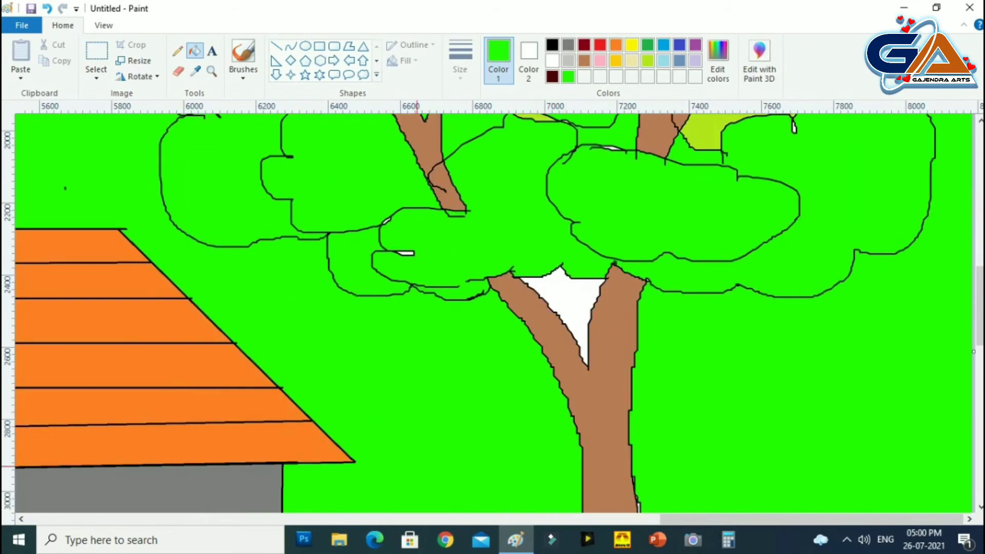
scroll(417, 308, "down", 2, "ctrl")
left_click(552, 60)
left_click(436, 199)
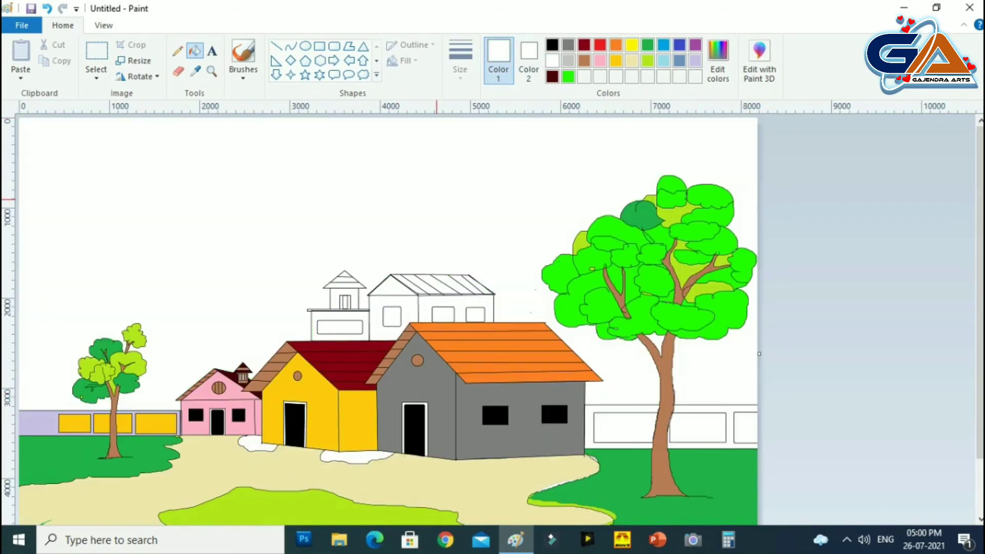
Create a custom pale blue with red 201, green 216 and blue 250 and fill the sky with it
left_click(717, 60)
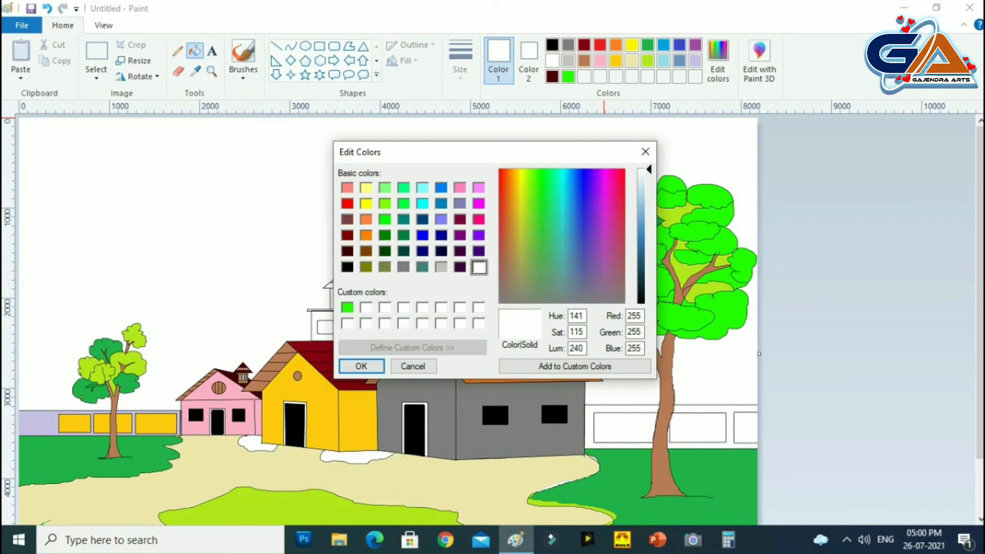
mouse_move(574, 239)
left_mouse_down()
mouse_move(584, 211)
mouse_move(578, 196)
left_mouse_up()
left_click_drag(649, 170, 649, 185)
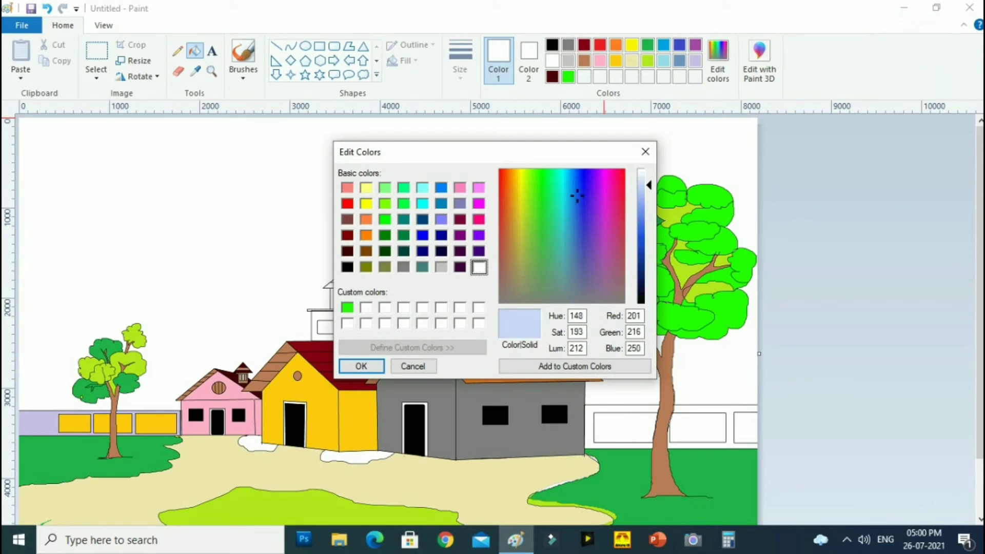
left_click(575, 366)
left_click(361, 366)
left_click(486, 209)
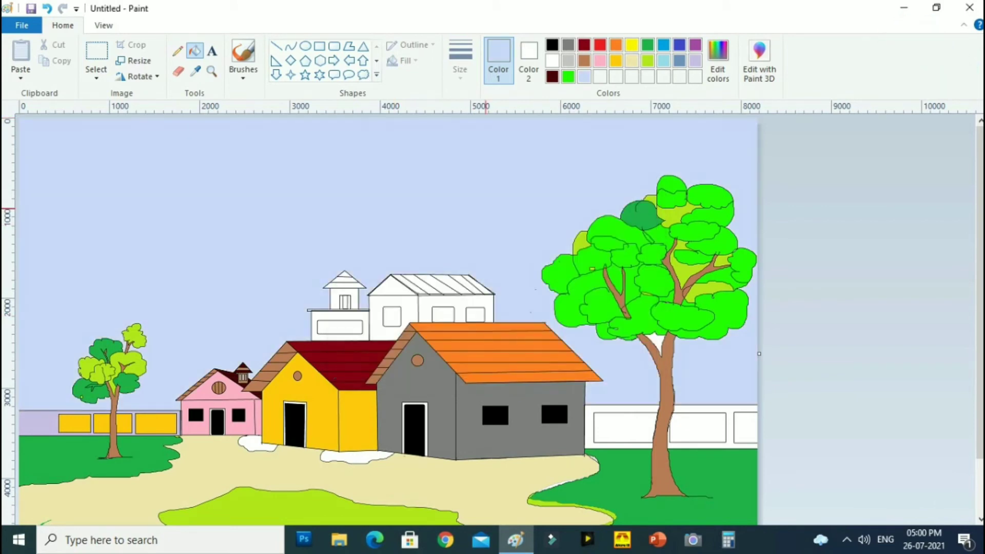
Fill the sky with a new custom light blue and the right boundary wall's frame with the earlier pale blue
left_click(718, 61)
left_click_drag(578, 193, 584, 199)
left_click_drag(649, 184, 649, 192)
mouse_move(584, 199)
left_mouse_down()
mouse_move(566, 201)
mouse_move(571, 176)
left_mouse_up()
left_click(362, 366)
left_click(445, 228)
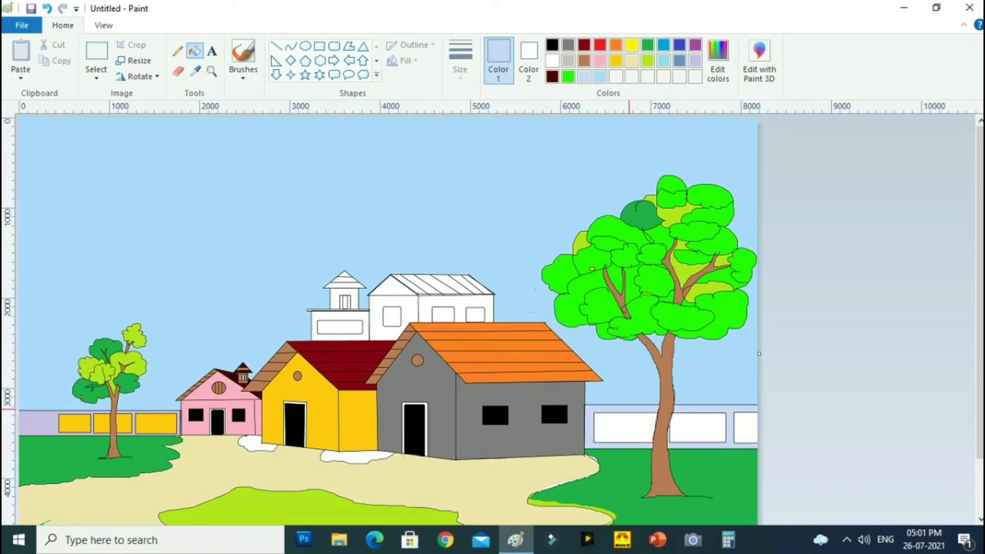
Fill the three panels of the right boundary wall gold
left_click(616, 60)
left_click(626, 428)
left_click(712, 430)
left_click(747, 429)
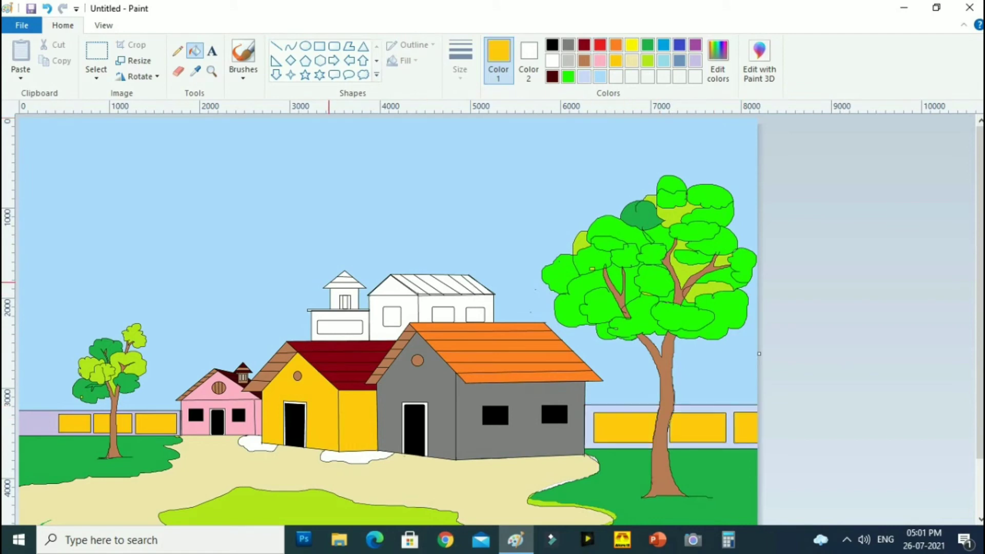
Fill the front and side walls of the rear building and the small tower's wall gold
left_click(374, 323)
left_click(452, 302)
left_click(335, 300)
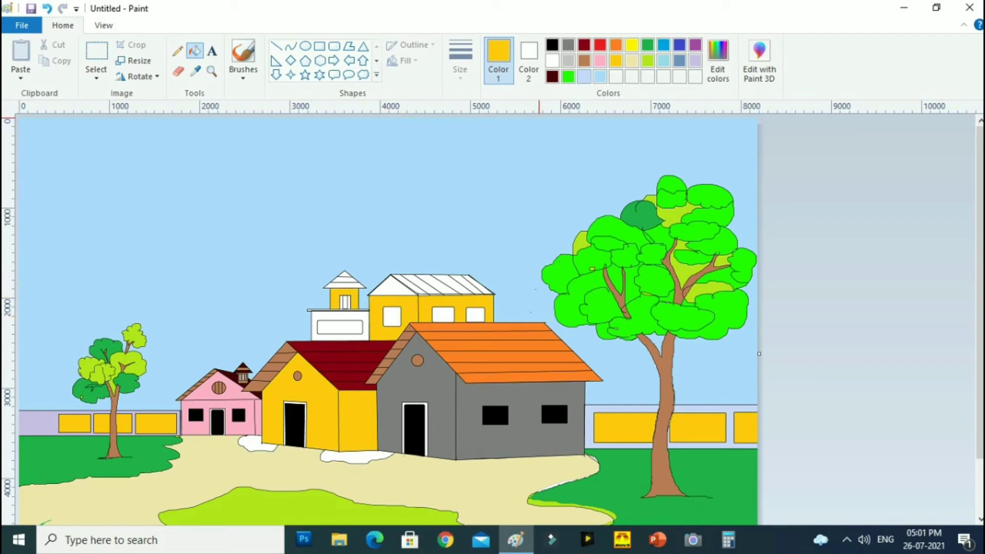
Fill the small tower's roof and all roof strips of the rear building dark red
left_click(584, 45)
left_click(346, 285)
left_click(405, 289)
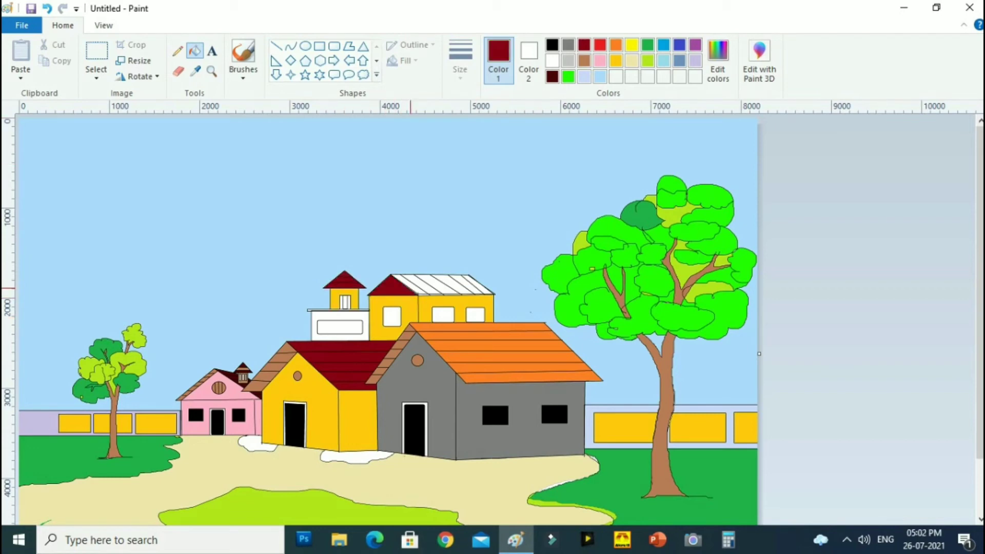
left_click(424, 286)
left_click(438, 286)
left_click(455, 287)
left_click(472, 286)
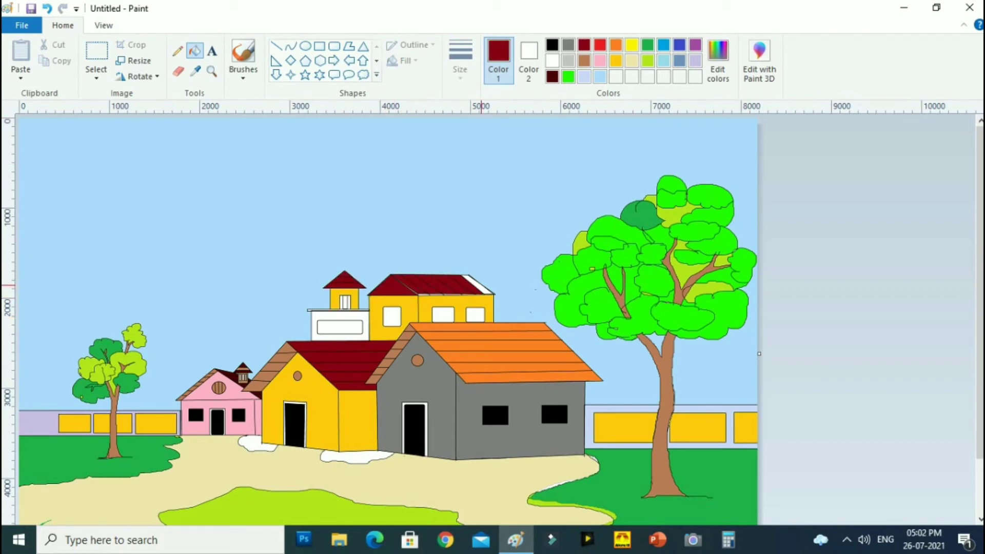
left_click(483, 288)
Fill the rear buildings' windows grey and the wall below the small tower pink
left_click(568, 45)
left_click(392, 317)
left_click(442, 314)
left_click(475, 315)
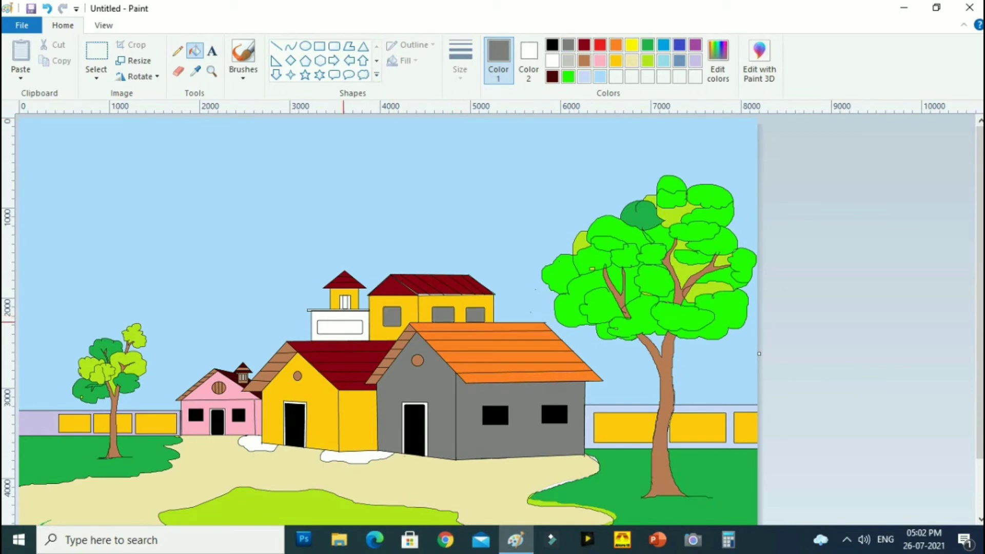
left_click(340, 328)
left_click(600, 60)
left_click(351, 316)
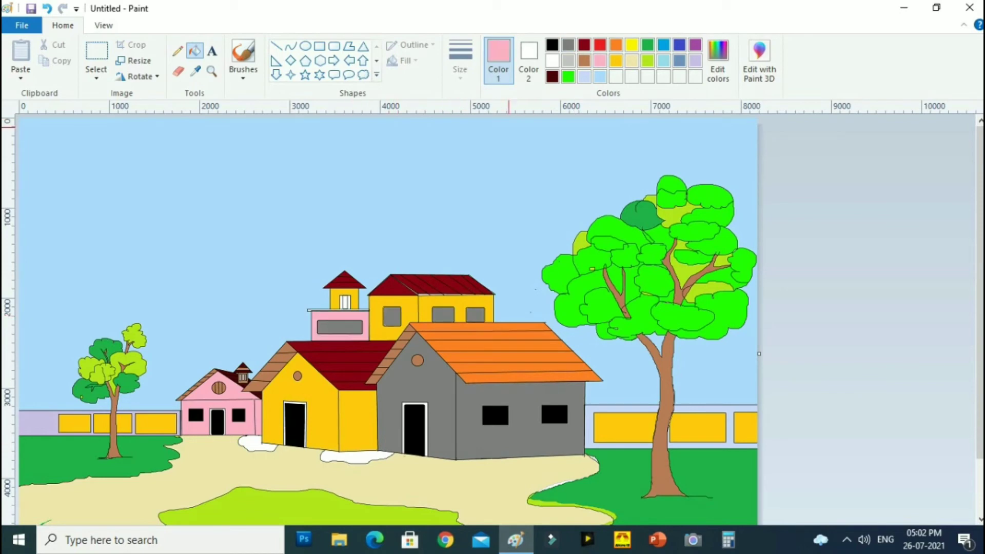
Fill the two white bushes at the base of the houses green
left_click(568, 76)
left_click(648, 44)
left_click(359, 456)
left_click(248, 444)
Recolour several lower and middle clusters of the large tree green and its upper-left cluster lime
scroll(615, 481, "down", 2)
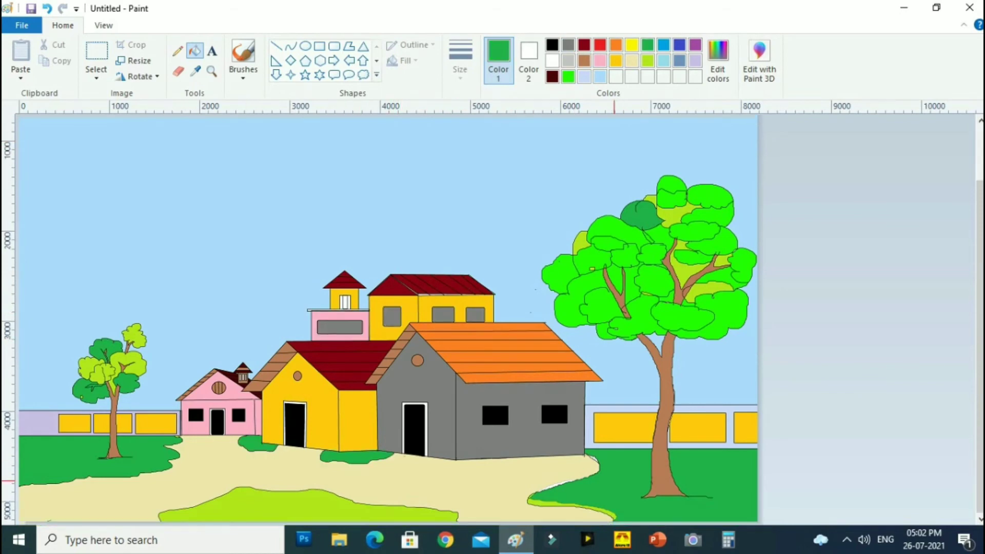
scroll(614, 482, "down", 2)
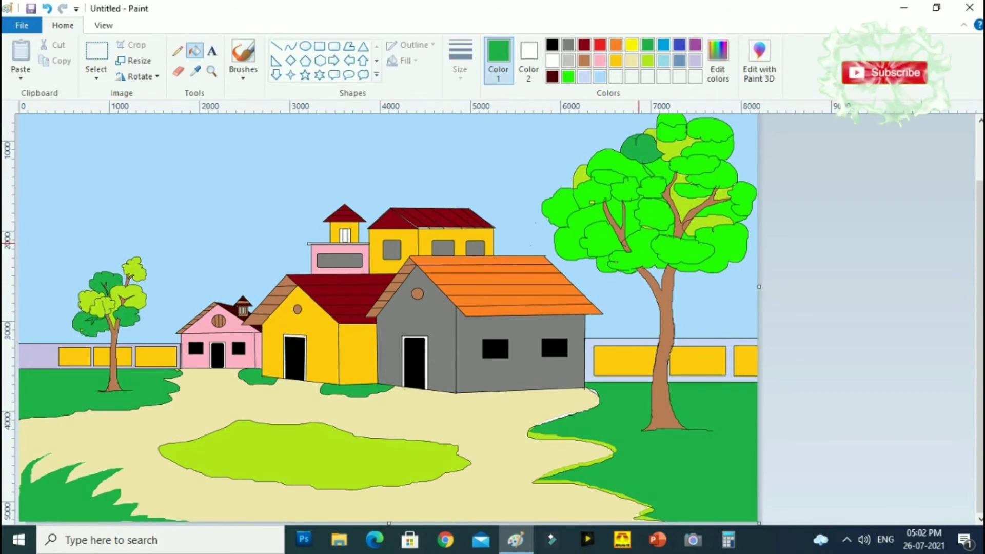
left_click(631, 249)
left_click(719, 246)
left_click(580, 231)
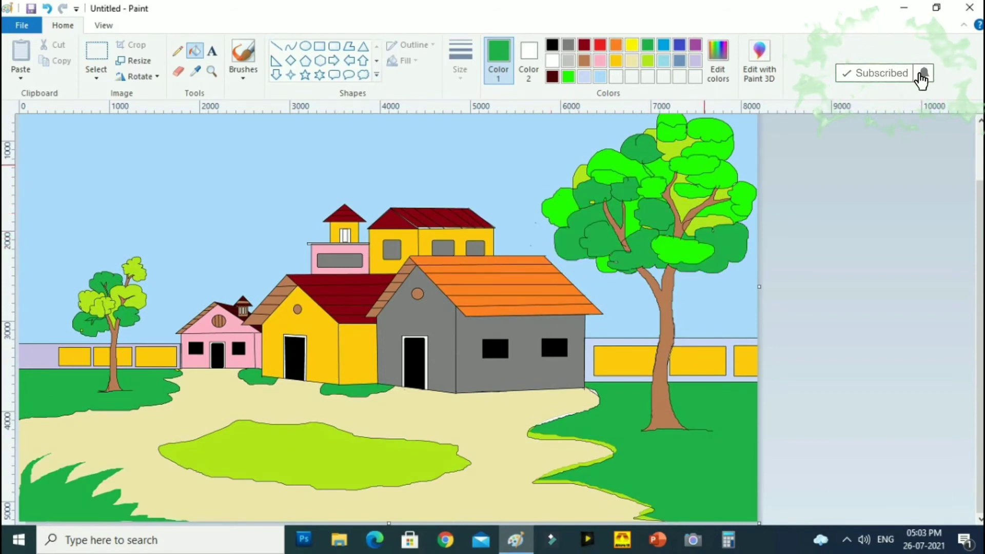
left_click(647, 61)
left_click(614, 163)
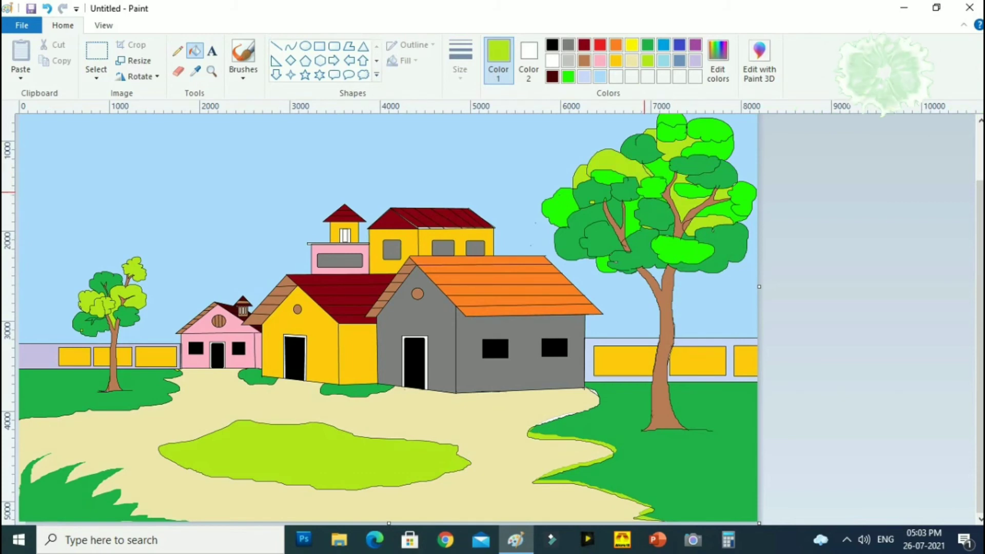
Create a custom muted green and fill the large tree's outer-left cluster with it
left_click(718, 61)
left_click(542, 259)
left_click(575, 366)
left_click(361, 367)
left_click(562, 208)
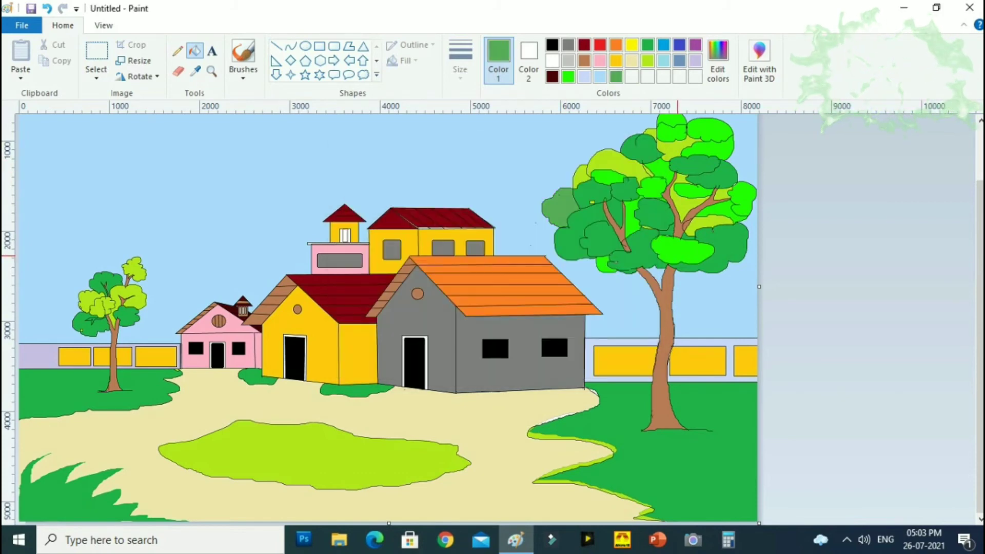
Fill the large tree's lower front, central and upper-left clusters and the area around the left branches muted green
left_click(677, 254)
left_click(633, 209)
left_click(654, 182)
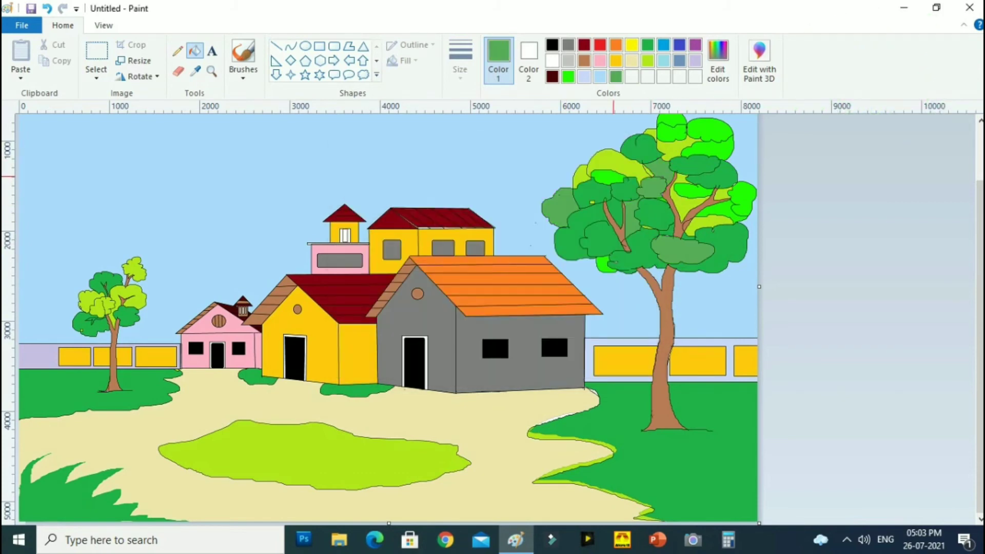
left_click(614, 177)
left_click(610, 177)
Fill the large tree's upper-right and outer-right clusters and the gaps around the right branches muted green
left_click(676, 148)
left_click(708, 133)
left_click(716, 147)
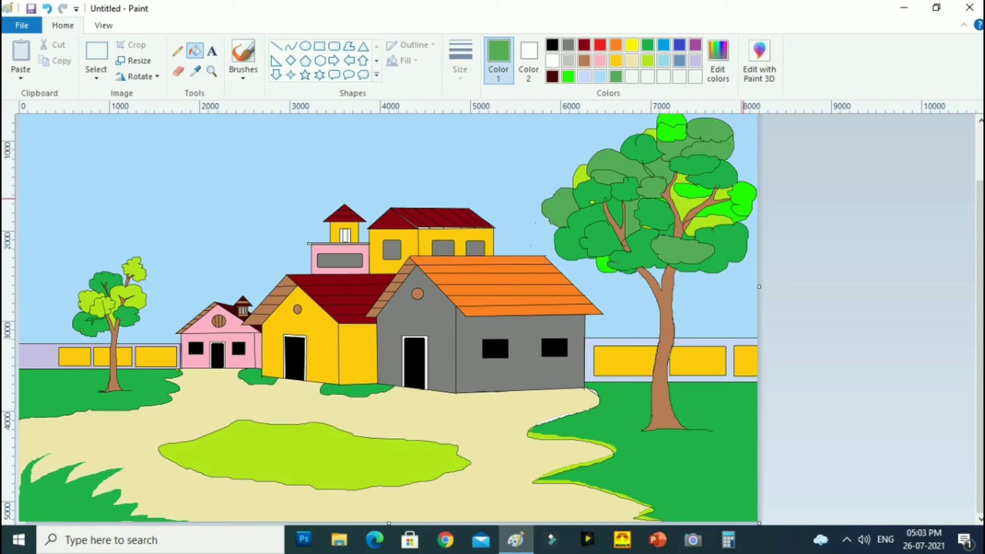
left_click(743, 199)
left_click(701, 213)
left_click(687, 197)
left_click(719, 226)
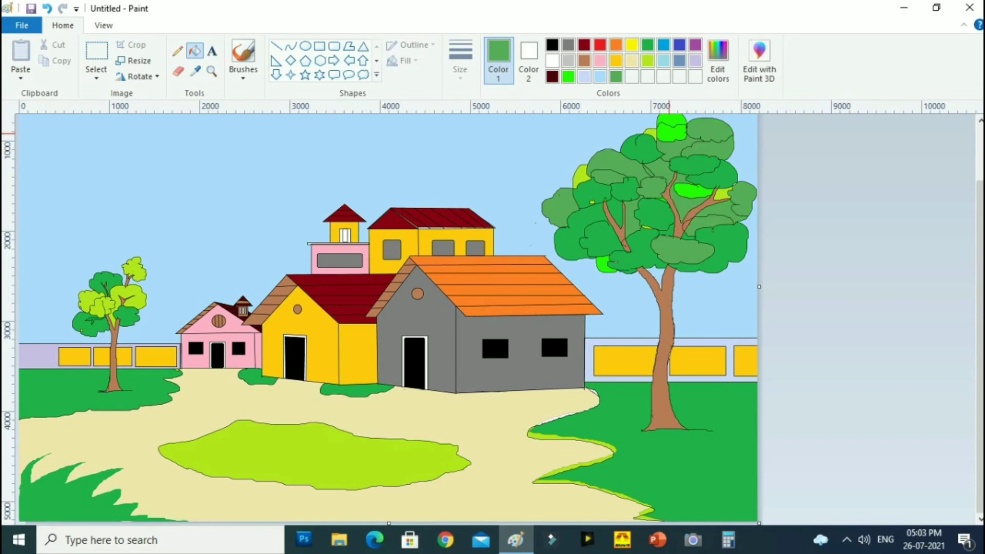
Recolour the small tree's lime foliage clusters muted green
scroll(688, 210, "up", 3)
left_click(134, 361)
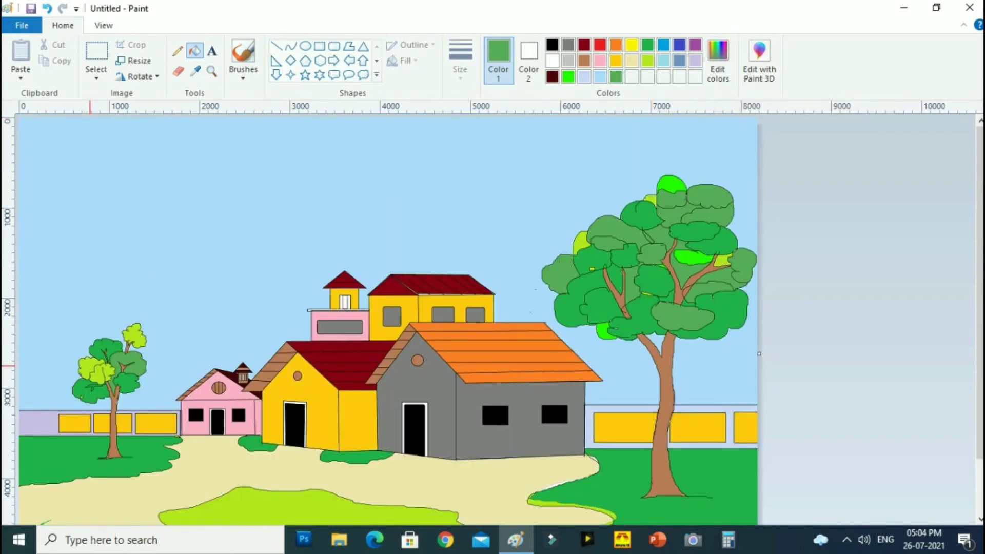
left_click(98, 367)
left_click(103, 375)
left_click(135, 336)
Fill the large tree's top cluster, inner-right cluster, right branch gap and upper-left edge muted green
left_click(676, 182)
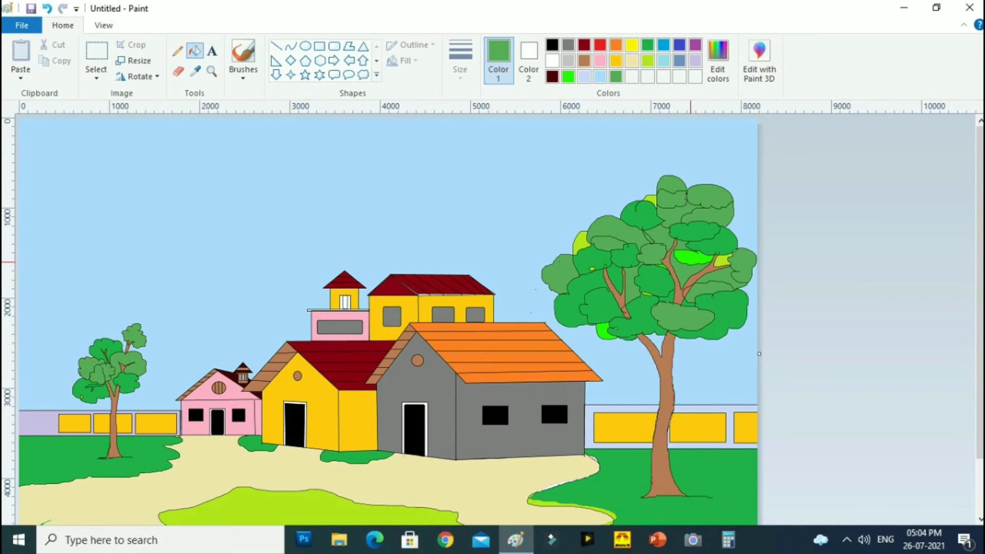
left_click(693, 257)
left_click(723, 261)
left_click(579, 243)
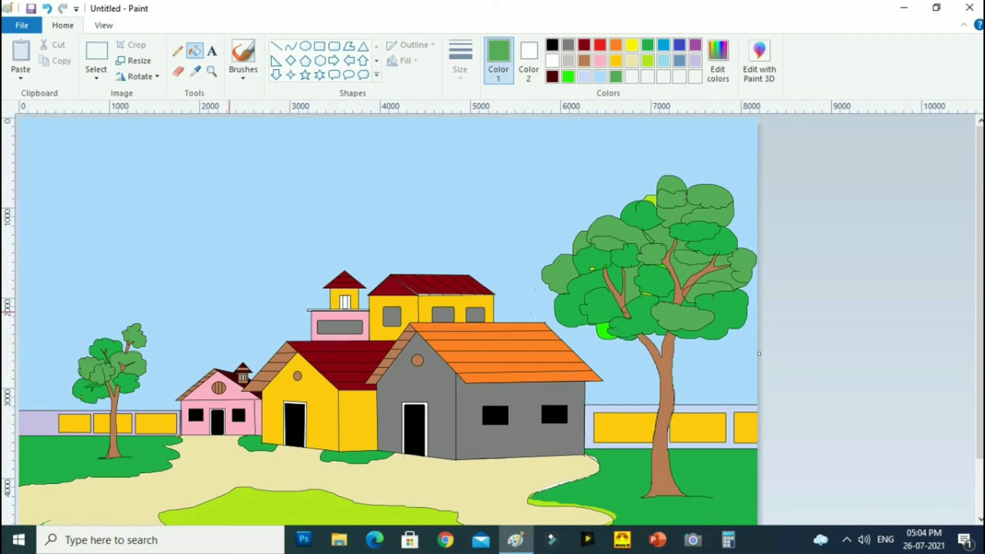
Review the whole village picture with the ribbon hidden, and bring the ribbon back
scroll(229, 311, "down", 3)
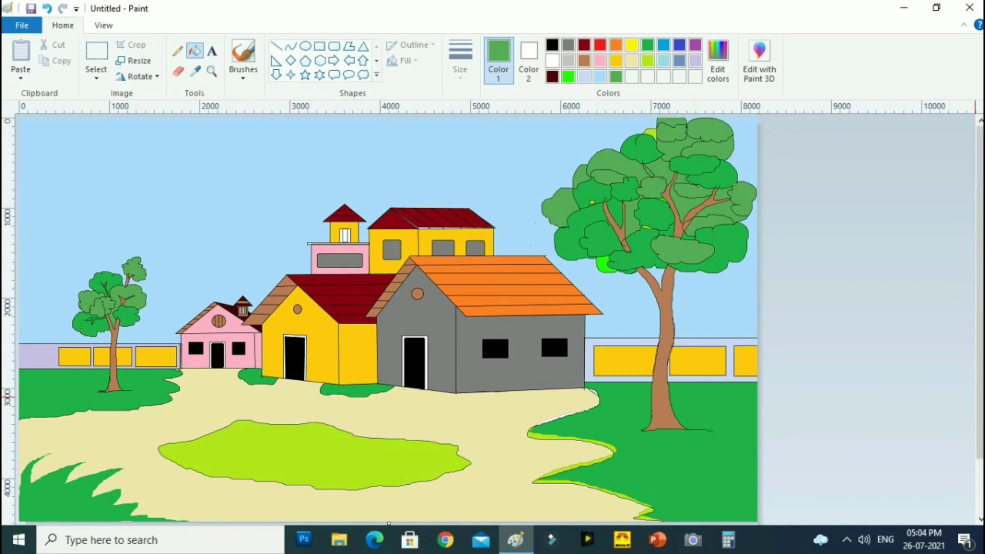
scroll(923, 323, "up", 3)
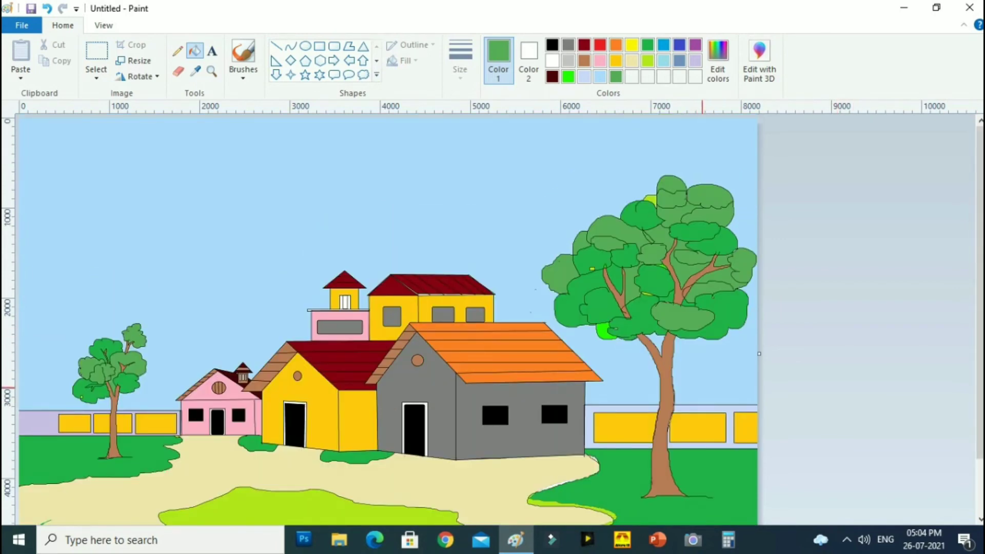
left_click(963, 25)
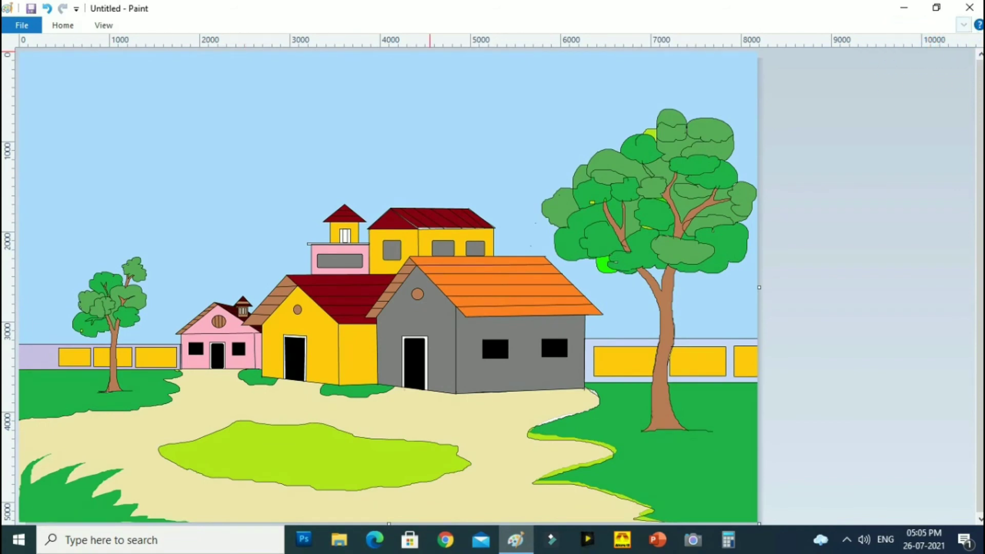
double_click(58, 25)
Draw a small black bird in the sky's left part with a thicker calligraphy stroke
left_click(212, 71)
left_click(249, 233)
left_click(371, 274)
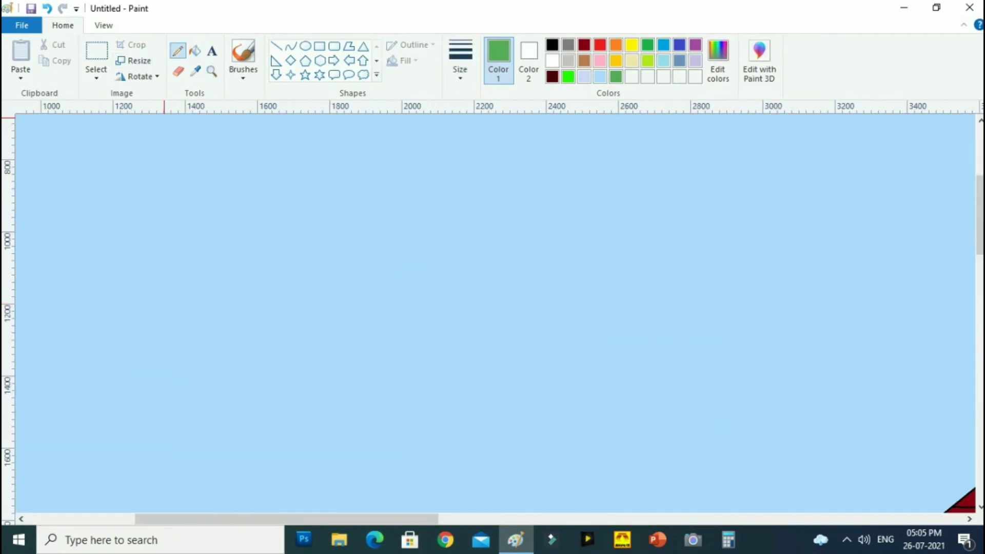
key("ctrl+z")
left_click(552, 45)
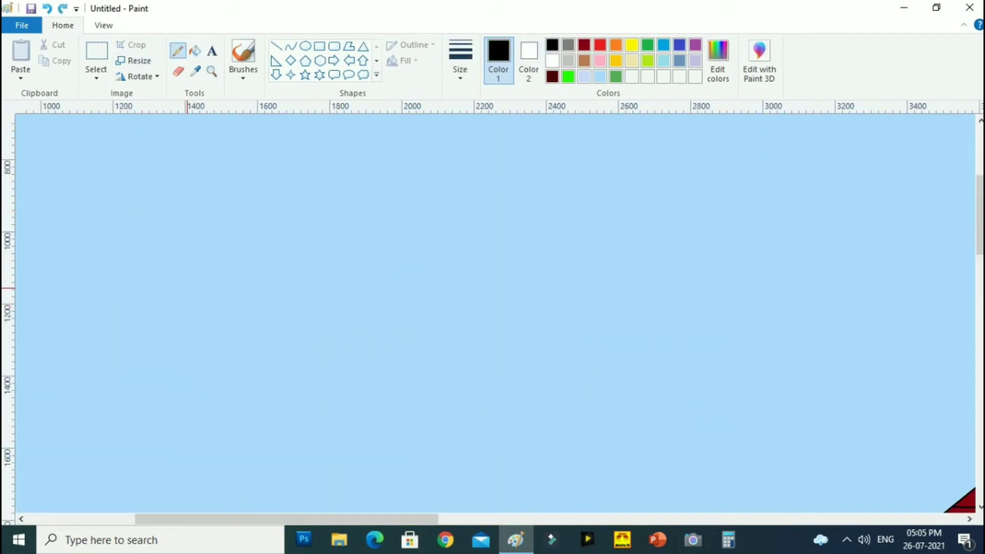
left_click(460, 61)
left_click(487, 185)
left_click(243, 54)
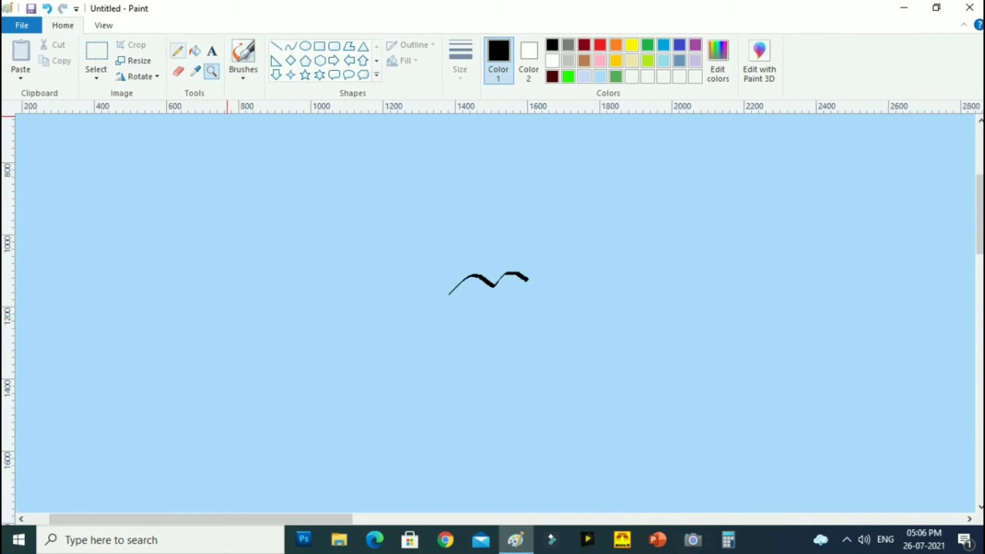
Draw two more black birds beside the first one and a pair of black birds near the large tree
left_click(244, 54)
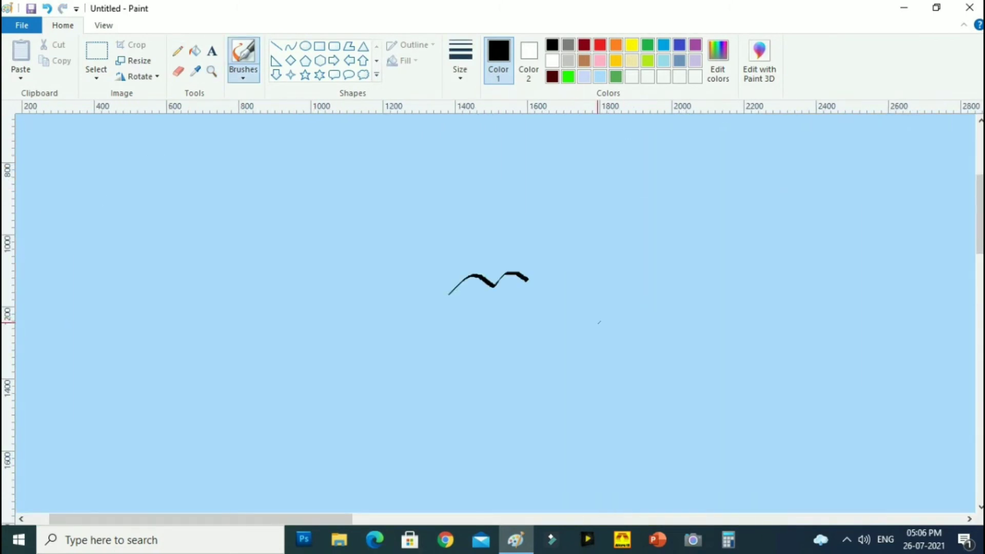
left_click_drag(566, 300, 597, 297)
left_click_drag(624, 260, 701, 248)
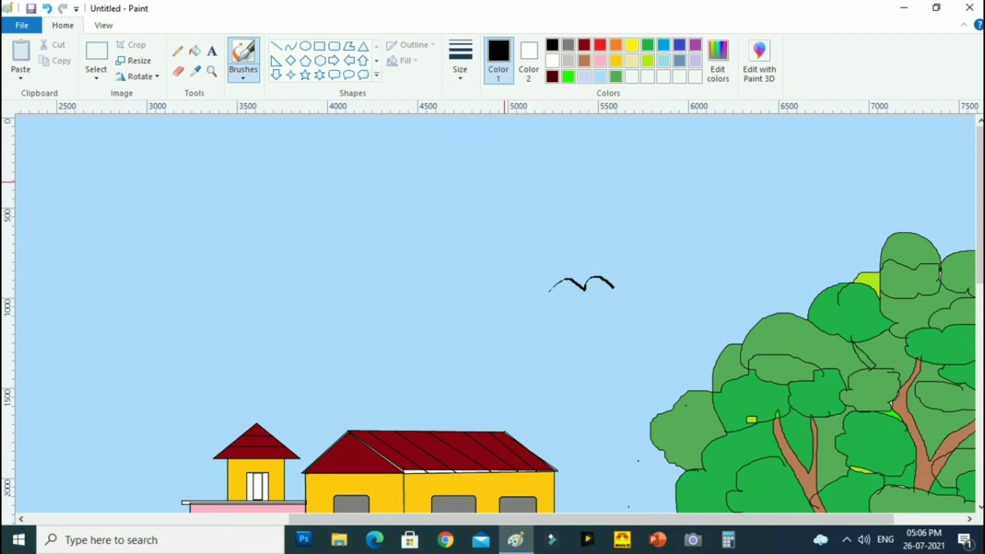
left_click(244, 72)
left_click(281, 103)
left_click_drag(637, 272, 650, 263)
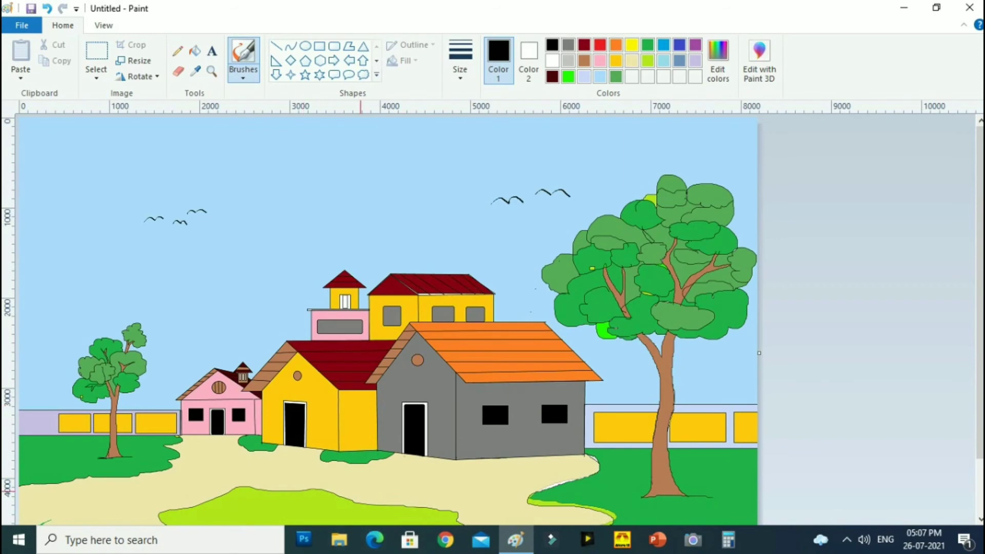
left_click(964, 24)
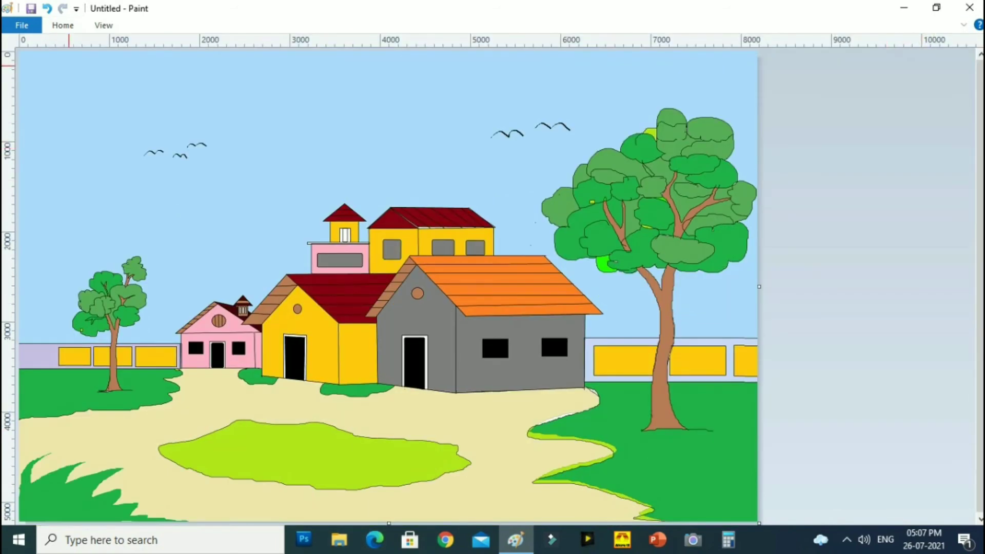
Mix a light grey with red, green and blue 234, save it as a custom colour and make it the drawing colour
double_click(63, 25)
left_click(552, 61)
left_click(717, 61)
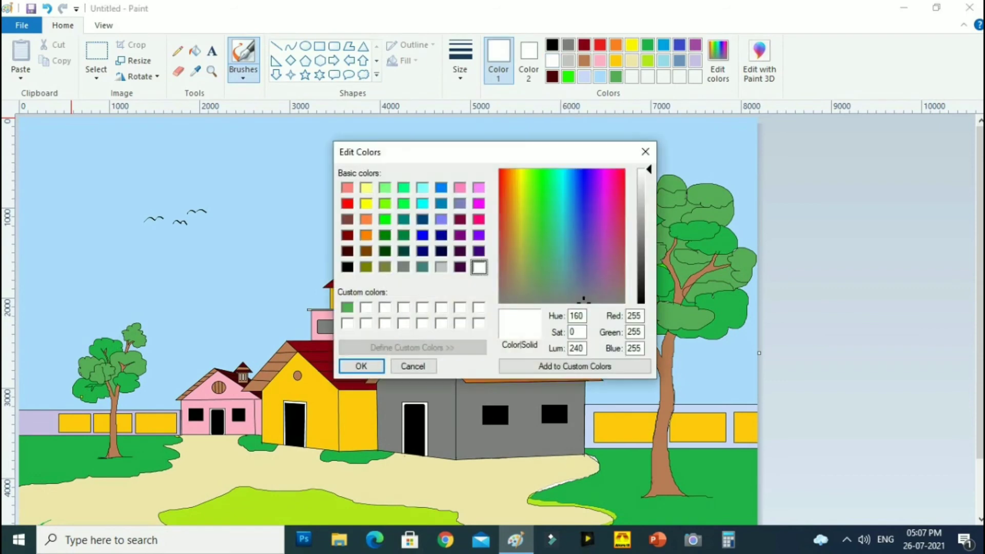
left_click_drag(649, 169, 648, 180)
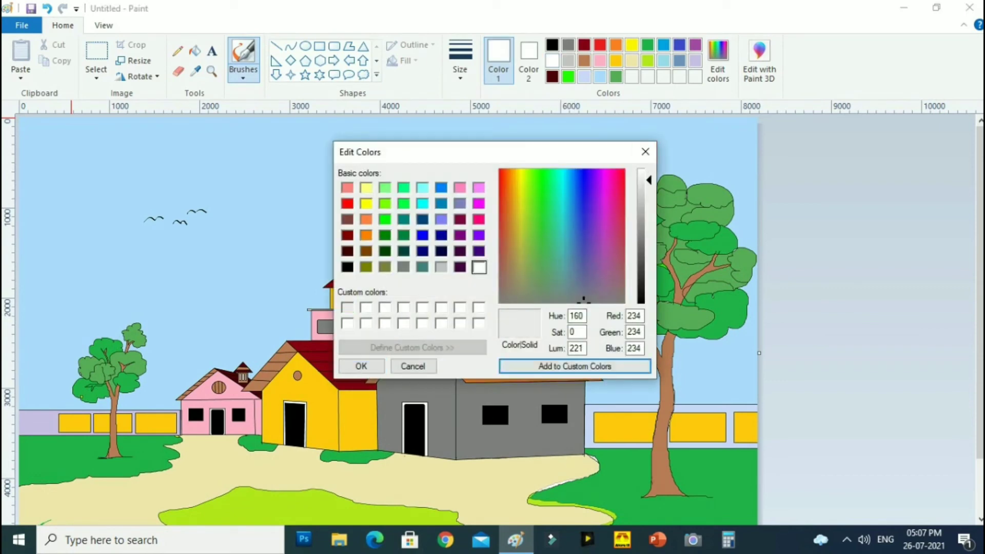
left_click(361, 366)
Spray a light grey cloud outline with the Airbrush in the sky above the houses
left_click(178, 70)
left_click(212, 71)
left_click(341, 219)
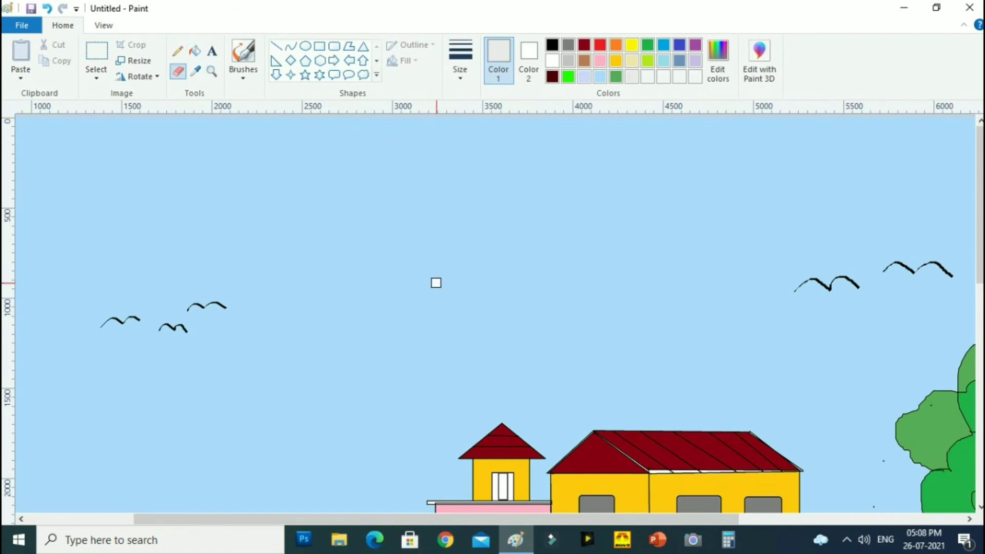
left_click(243, 74)
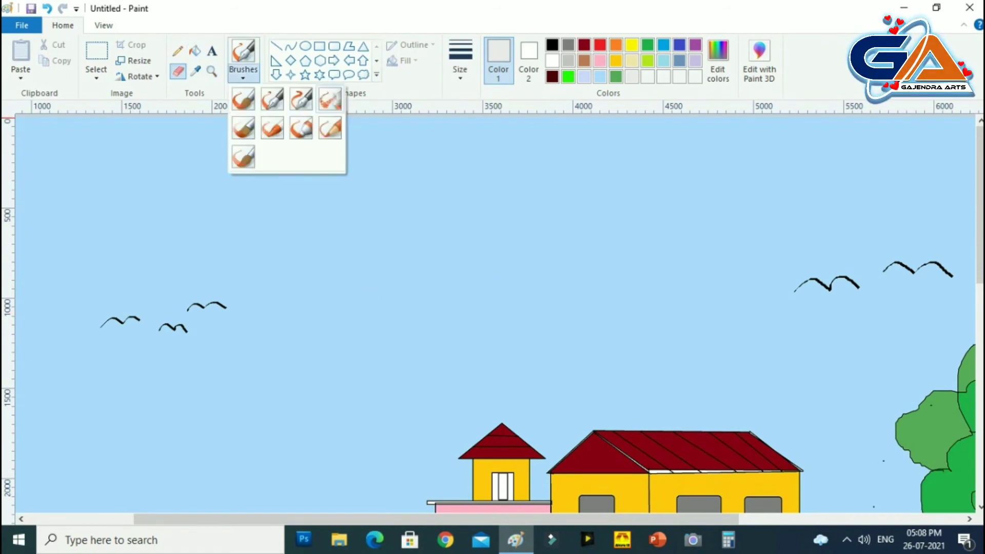
left_click(330, 99)
left_click(243, 74)
left_click(329, 99)
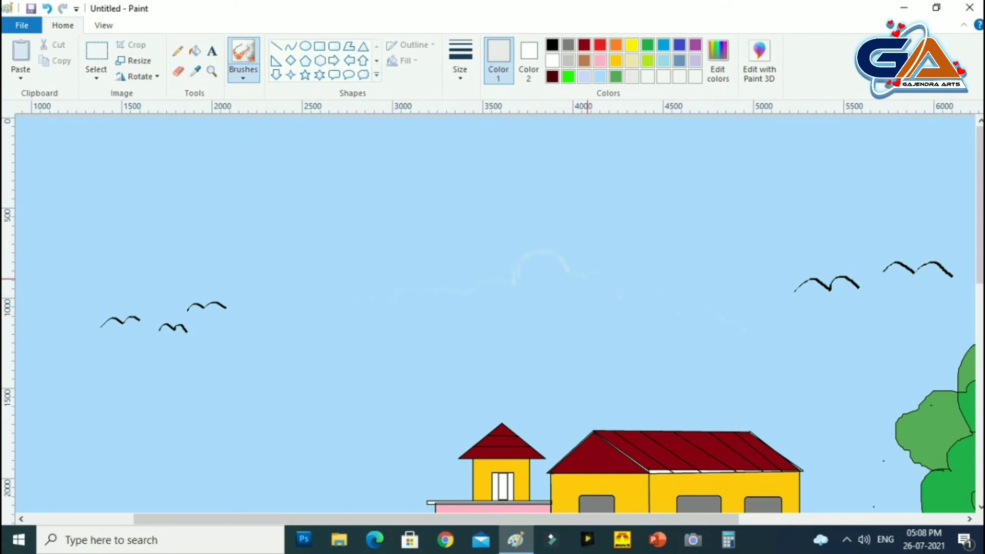
Reinforce the sprayed cloud's central dome with a larger Airbrush size
left_click(460, 75)
left_click(494, 187)
left_click(243, 74)
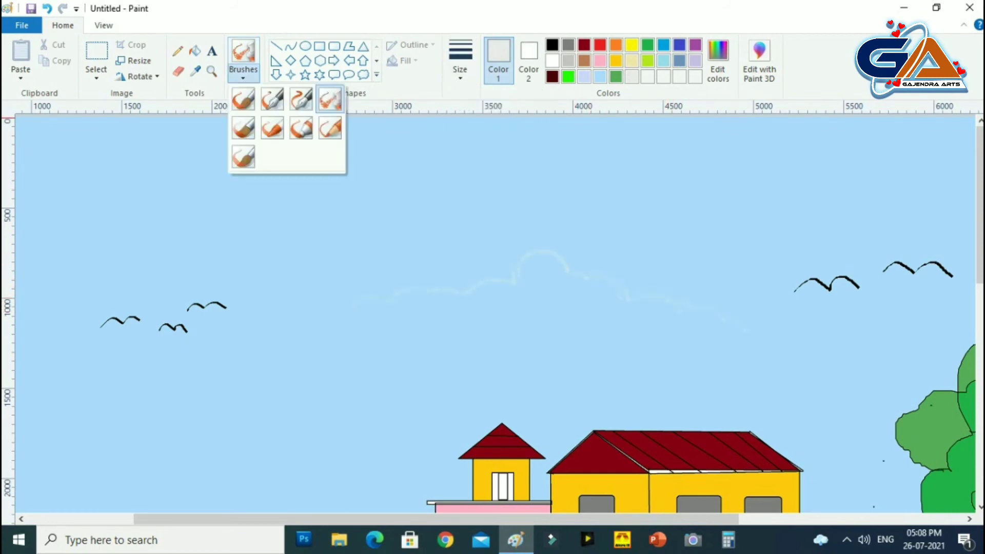
left_click(330, 99)
left_click_drag(519, 276, 580, 280)
scroll(523, 300, "down", 1)
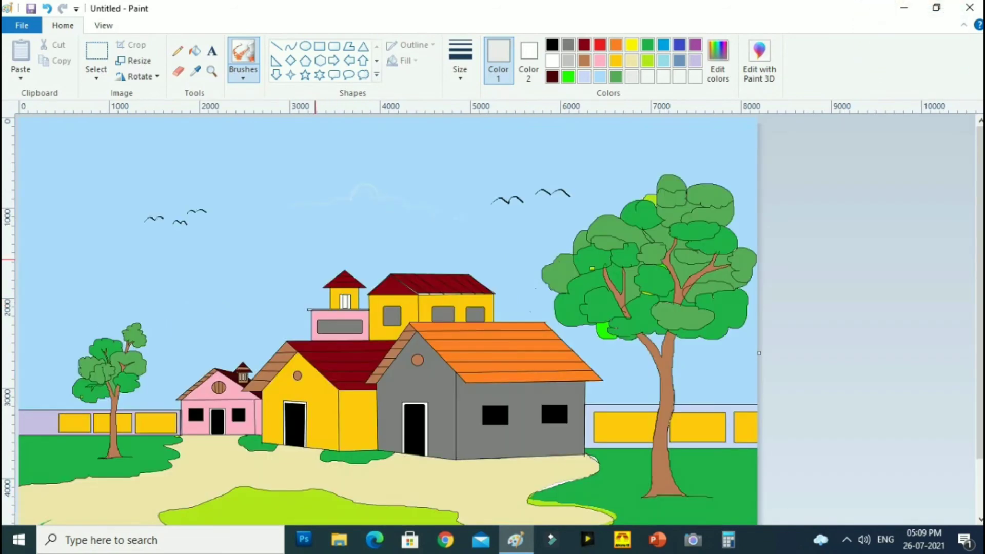
Trace a closed, scalloped cloud shape around the sprayed outline with the light grey Pencil
left_click(178, 72)
left_click(211, 70)
left_click(383, 217)
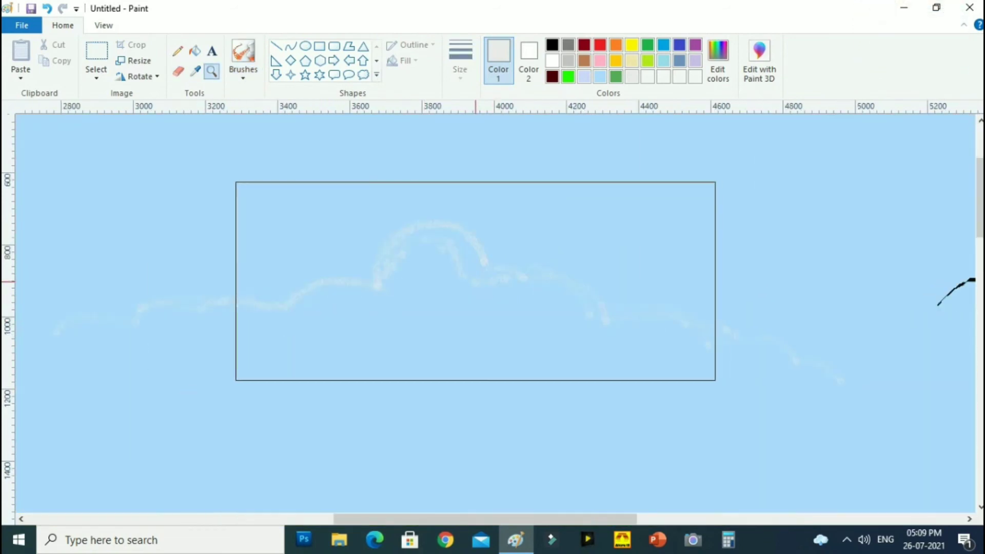
left_click(177, 50)
mouse_move(81, 318)
left_mouse_down()
mouse_move(163, 292)
mouse_move(272, 303)
mouse_move(504, 236)
mouse_move(667, 321)
left_mouse_up()
left_click_drag(55, 337, 734, 365)
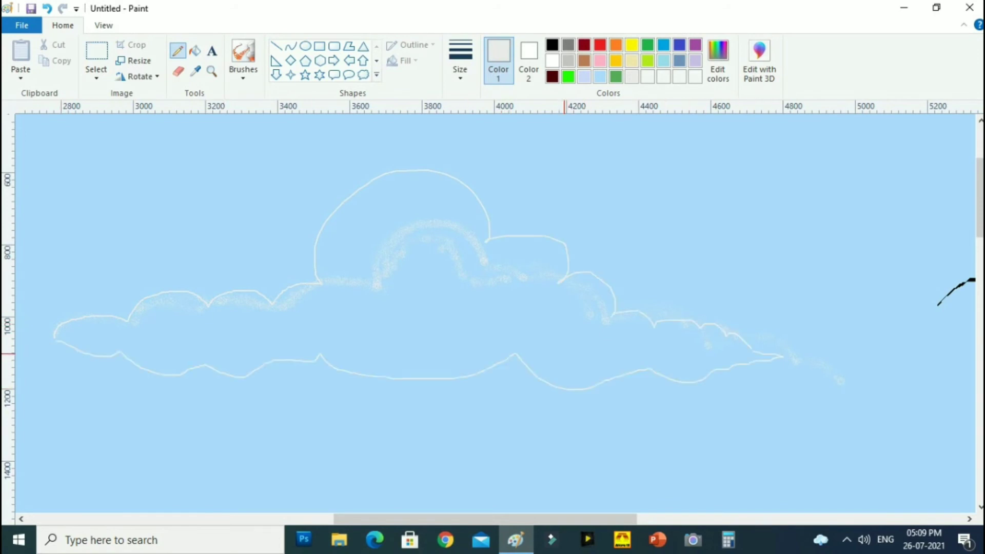
Try to fill the cloud shape with the palette's light grey, and undo the fill
scroll(240, 345, "down", 1)
left_click(568, 60)
left_click(195, 51)
left_click(225, 202)
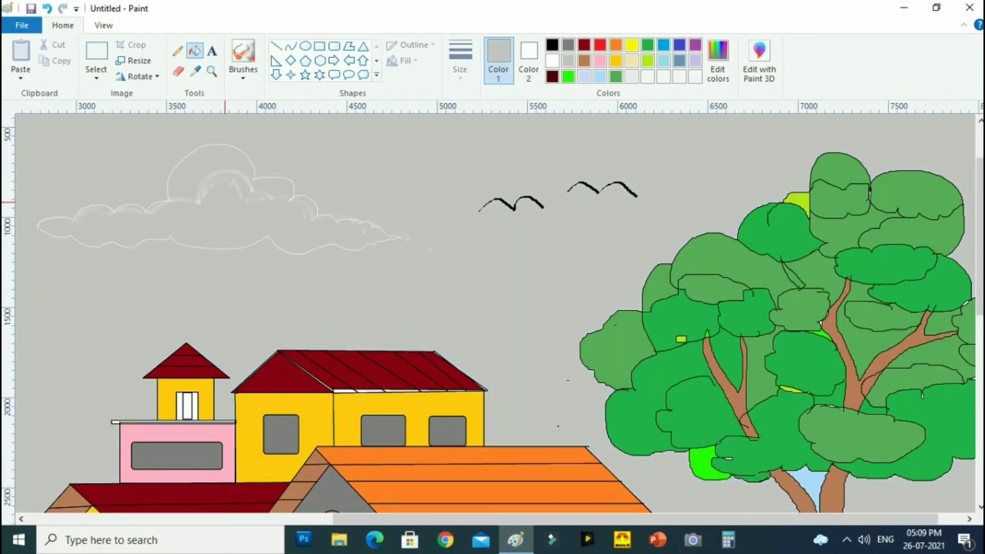
left_click(47, 8)
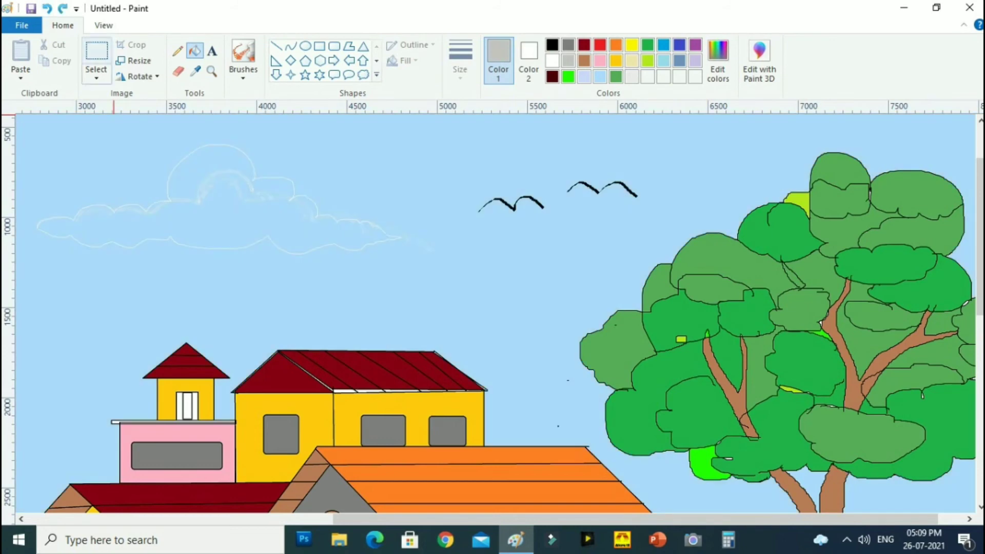
Close the gap at the cloud outline's left tip with a white Pencil stroke and check the rest of the outline
left_click(211, 70)
left_click(69, 229)
left_click(552, 60)
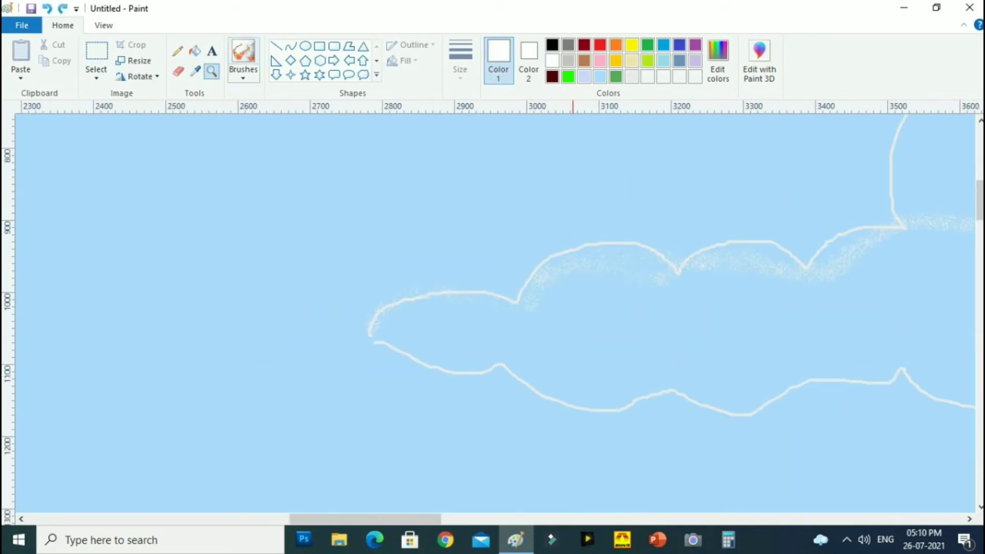
left_click(178, 50)
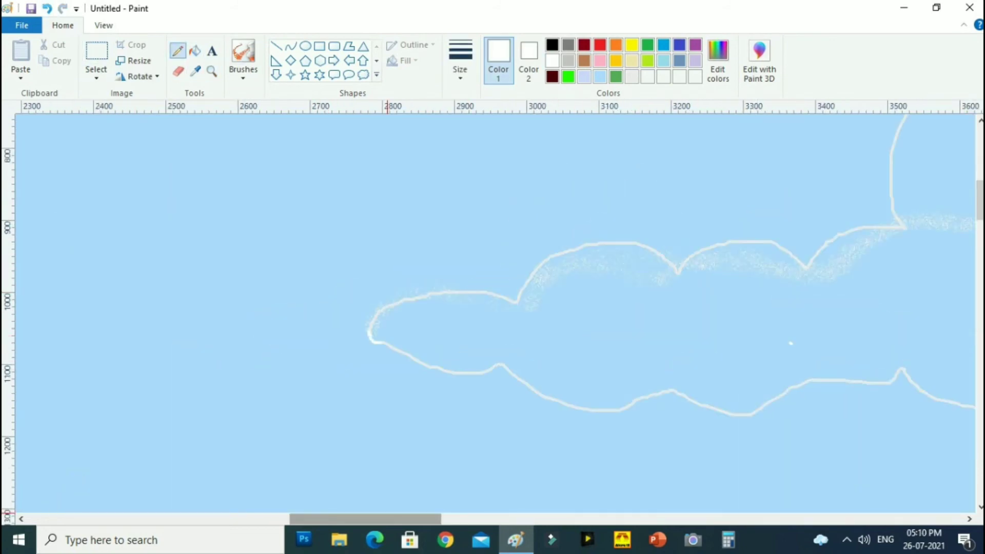
left_click_drag(406, 519, 581, 519)
left_click_drag(663, 366, 653, 352)
left_click_drag(554, 520, 520, 519)
scroll(312, 441, "up", 3)
scroll(312, 440, "down", 3)
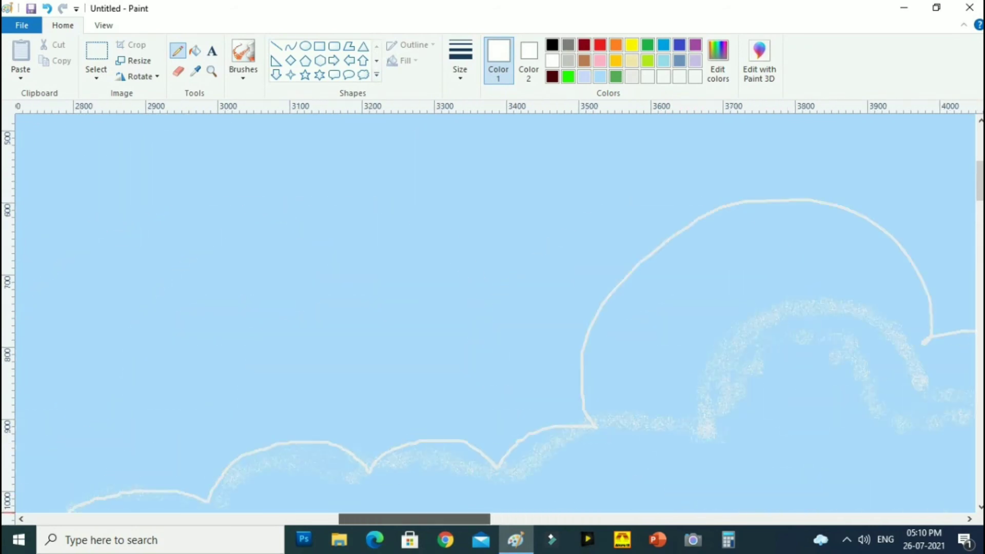
Fill the whole cloud shape with dark grey
left_click(568, 44)
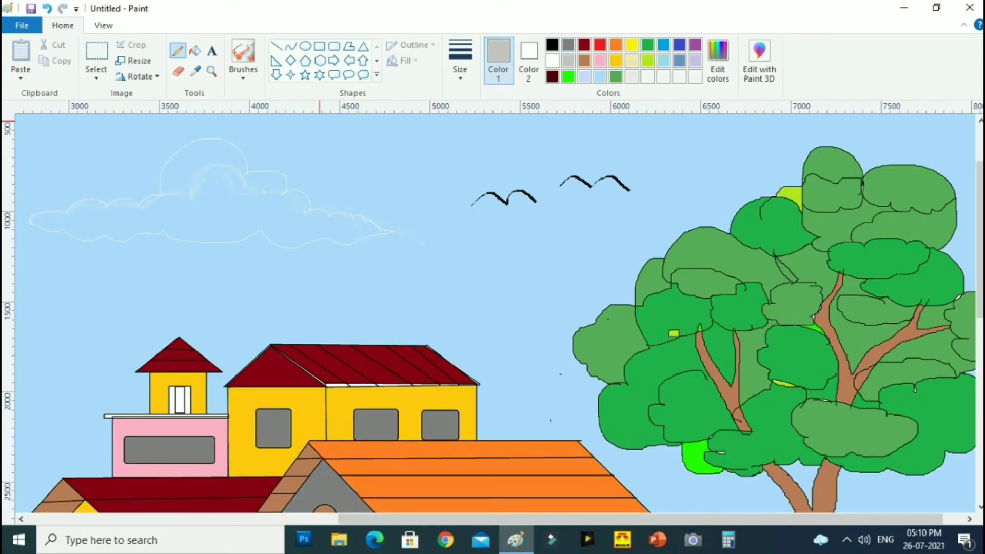
left_click(194, 50)
left_click(219, 193)
scroll(493, 313, "down", 2)
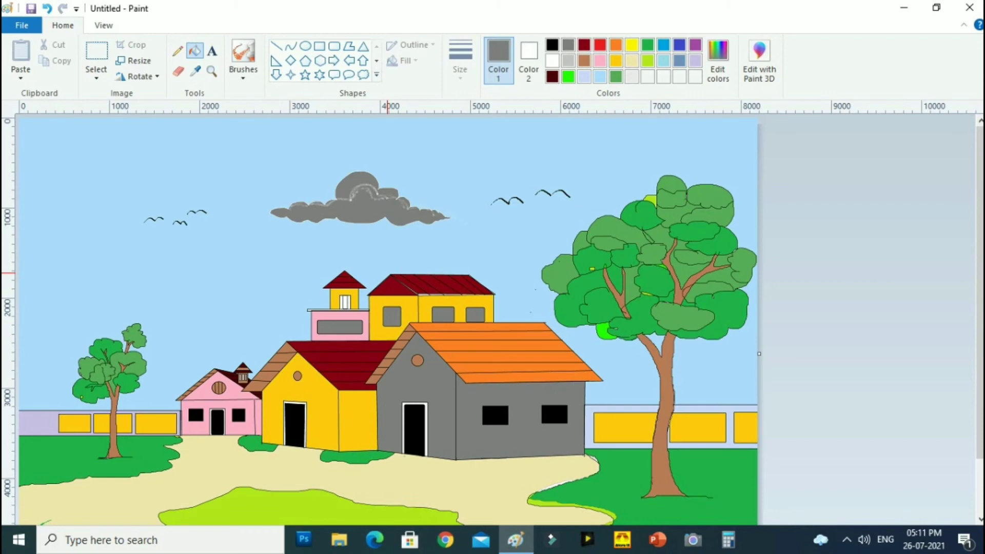
Erase a thick white rim along the cloud's upper humps and the middle of its lower edge
left_click(212, 71)
left_click(334, 205)
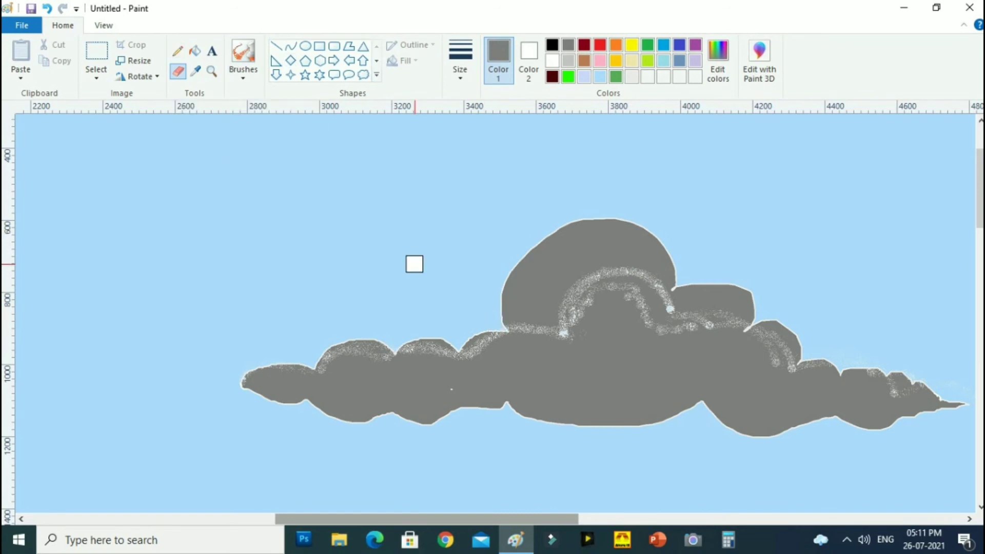
mouse_move(461, 349)
left_mouse_down()
mouse_move(500, 336)
mouse_move(517, 263)
mouse_move(651, 243)
mouse_move(678, 282)
mouse_move(752, 316)
left_mouse_up()
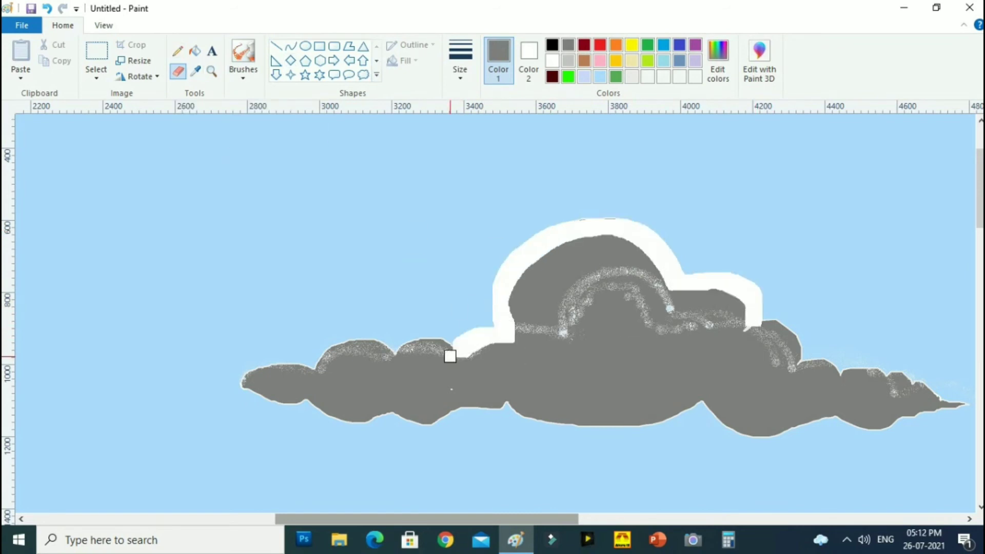
mouse_move(450, 356)
left_mouse_down()
mouse_move(430, 338)
mouse_move(390, 345)
left_mouse_up()
left_click_drag(752, 320, 892, 378)
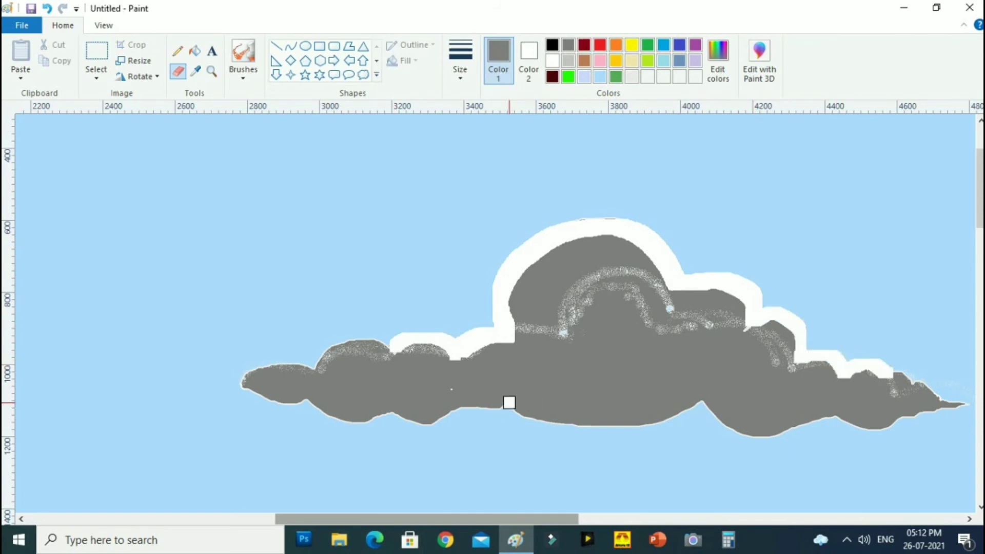
mouse_move(509, 403)
left_mouse_down()
mouse_move(567, 428)
mouse_move(672, 428)
mouse_move(703, 412)
mouse_move(748, 435)
left_mouse_up()
Spray white with the Airbrush along the cloud's humps, dome and lower edges to soften its border
left_click(243, 50)
left_click_drag(442, 348, 370, 349)
left_click(553, 61)
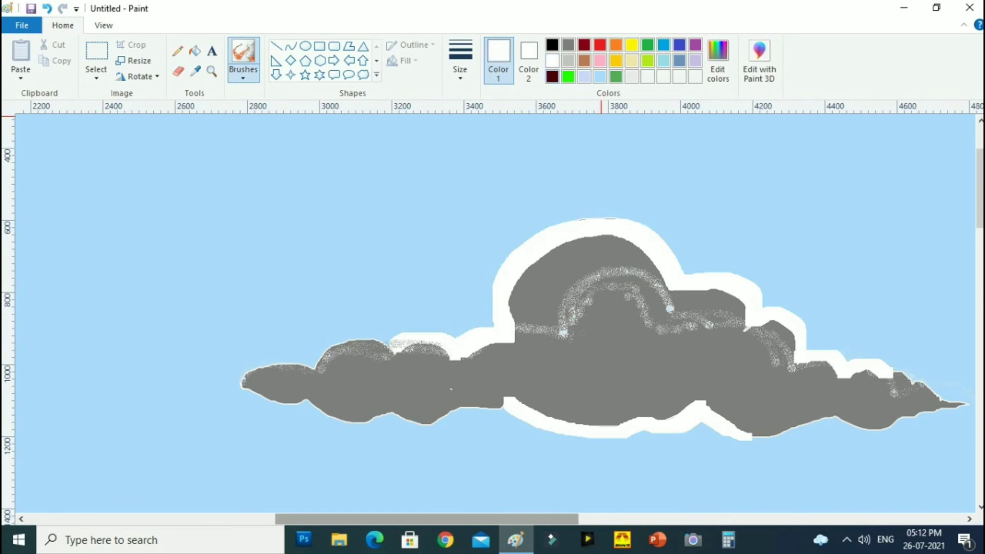
mouse_move(511, 304)
left_mouse_down()
mouse_move(615, 243)
mouse_move(504, 319)
left_mouse_up()
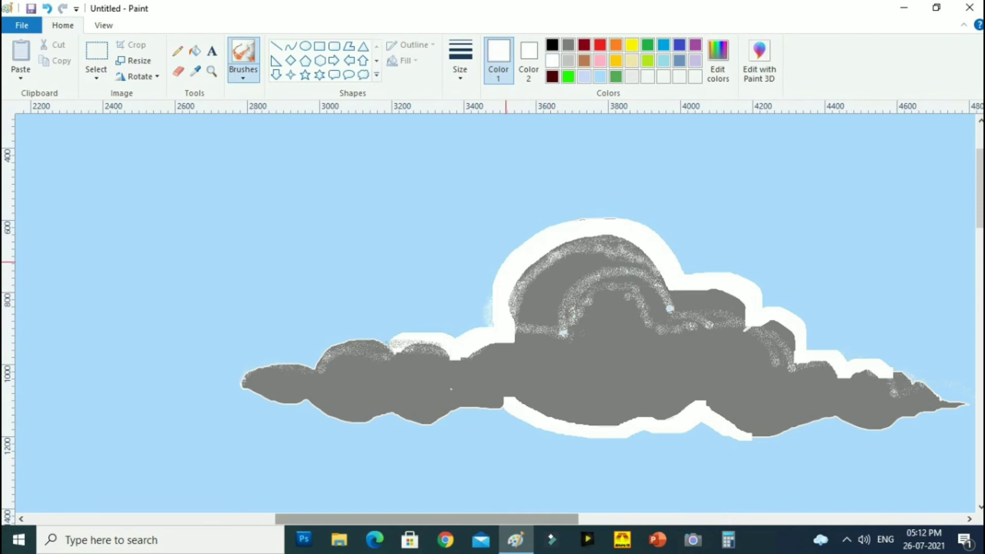
mouse_move(487, 285)
left_mouse_down()
mouse_move(446, 331)
mouse_move(240, 367)
left_mouse_up()
mouse_move(660, 295)
left_mouse_down()
mouse_move(728, 300)
mouse_move(821, 344)
left_mouse_up()
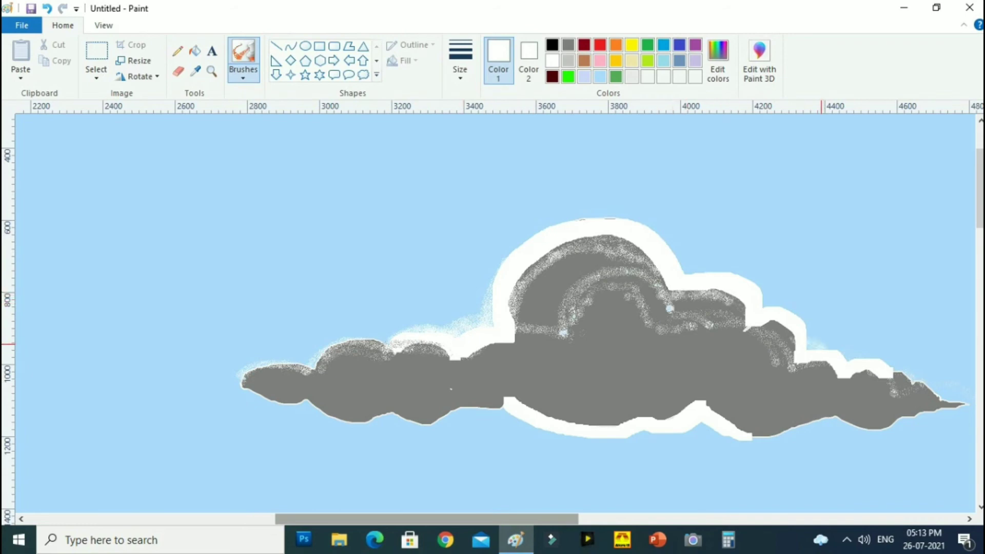
left_click_drag(757, 439, 893, 425)
left_click_drag(493, 427, 359, 423)
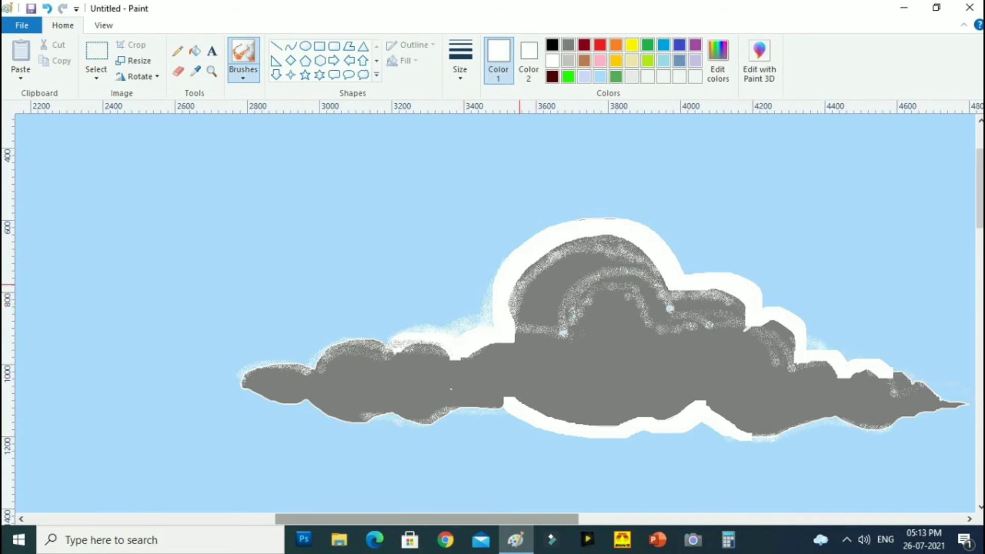
Paint over the light sprayed arcs inside the cloud with a thick dark grey Brush
left_click(568, 45)
left_click(244, 72)
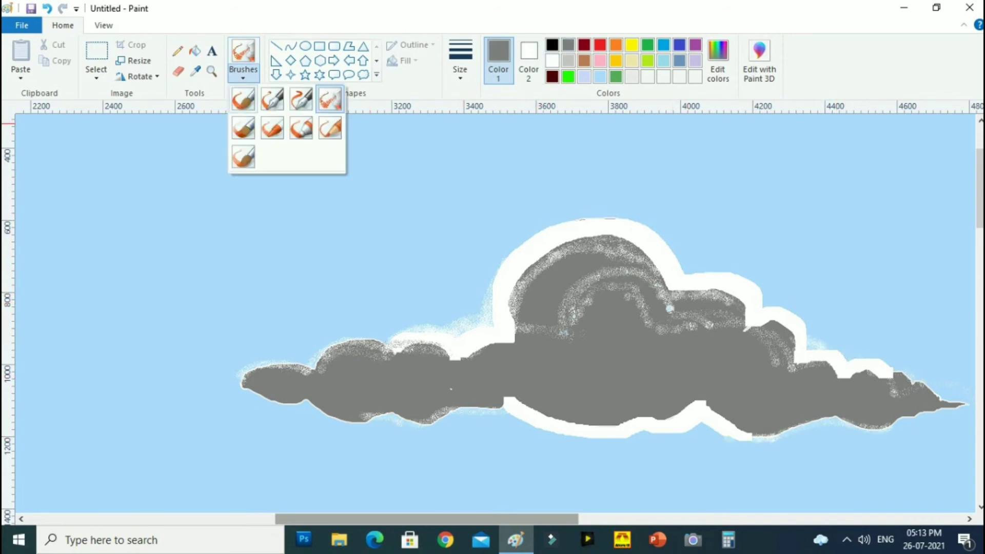
left_click(242, 97)
left_click(460, 69)
left_click(495, 193)
mouse_move(577, 309)
left_mouse_down()
mouse_move(562, 317)
mouse_move(570, 323)
mouse_move(616, 280)
mouse_move(575, 285)
mouse_move(646, 318)
mouse_move(739, 335)
mouse_move(733, 328)
left_mouse_up()
Round off the inner edge of the cloud's white rim with dark grey Crayon strokes along the humps and lower edge
left_click(460, 69)
left_click(243, 72)
left_click(271, 126)
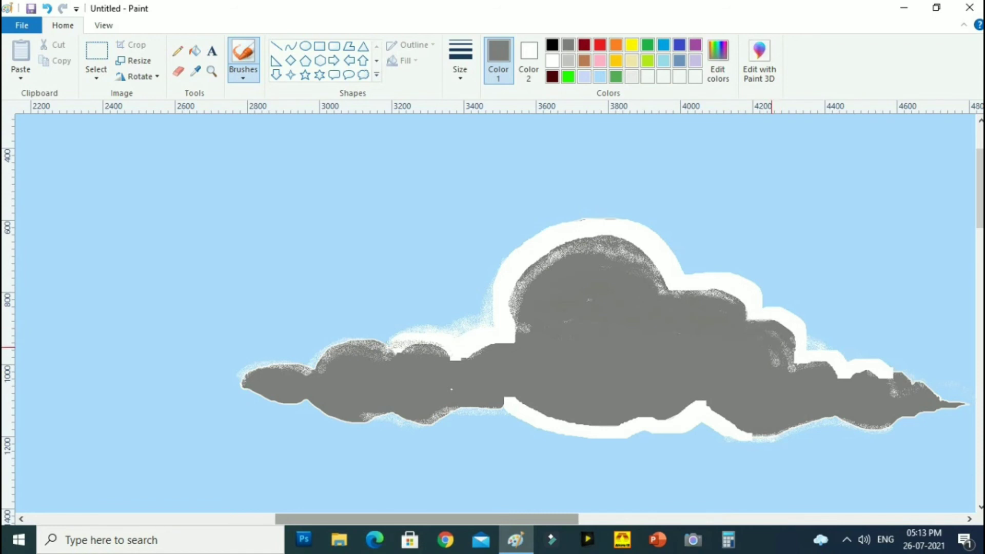
left_click_drag(503, 400, 534, 409)
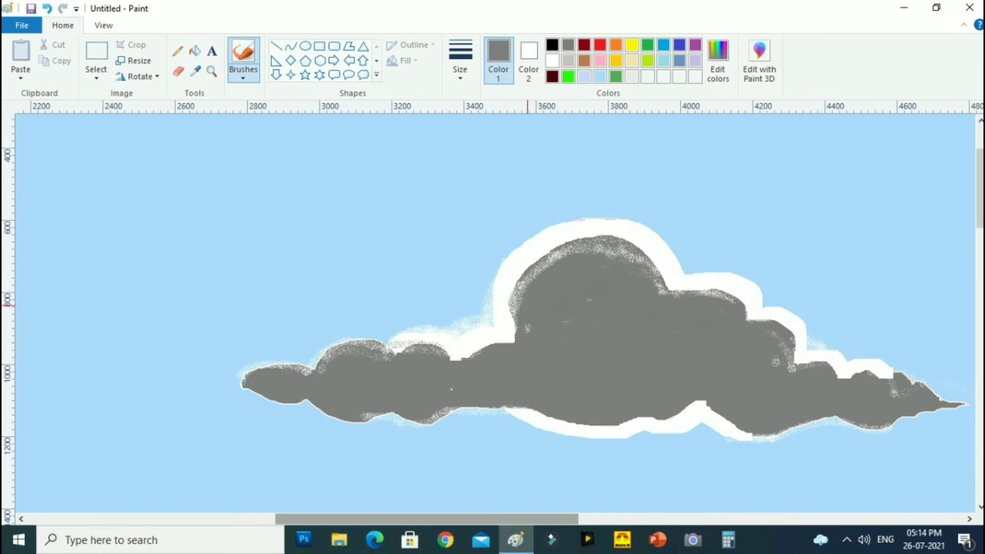
mouse_move(527, 305)
left_mouse_down()
mouse_move(513, 338)
mouse_move(459, 354)
mouse_move(354, 348)
left_mouse_up()
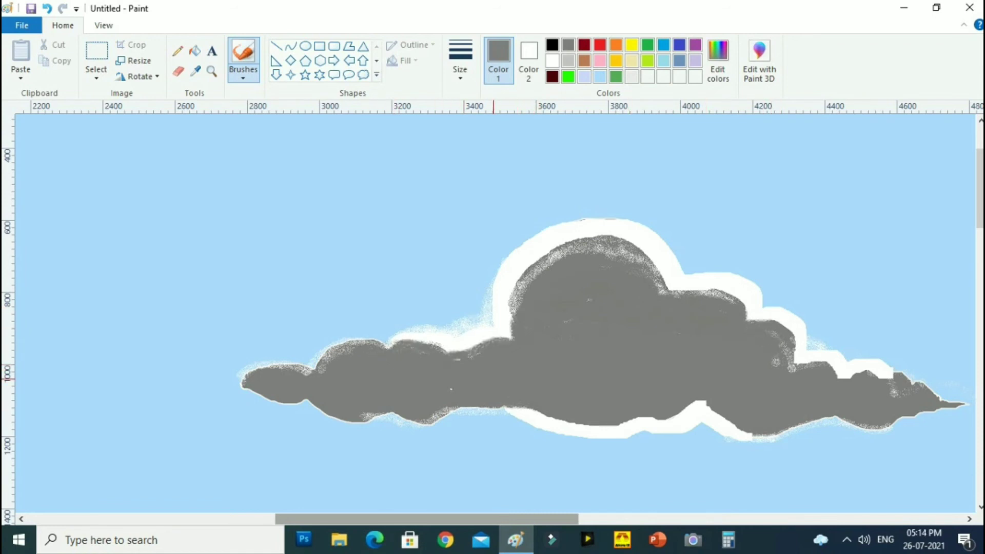
left_click_drag(874, 381, 881, 377)
mouse_move(513, 341)
left_mouse_down()
mouse_move(490, 334)
mouse_move(518, 329)
mouse_move(454, 348)
mouse_move(516, 327)
left_mouse_up()
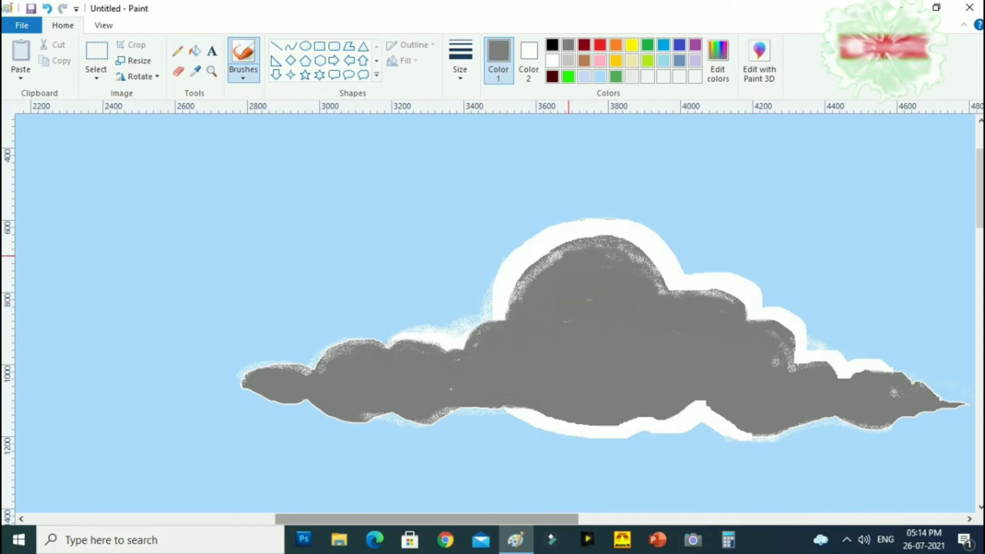
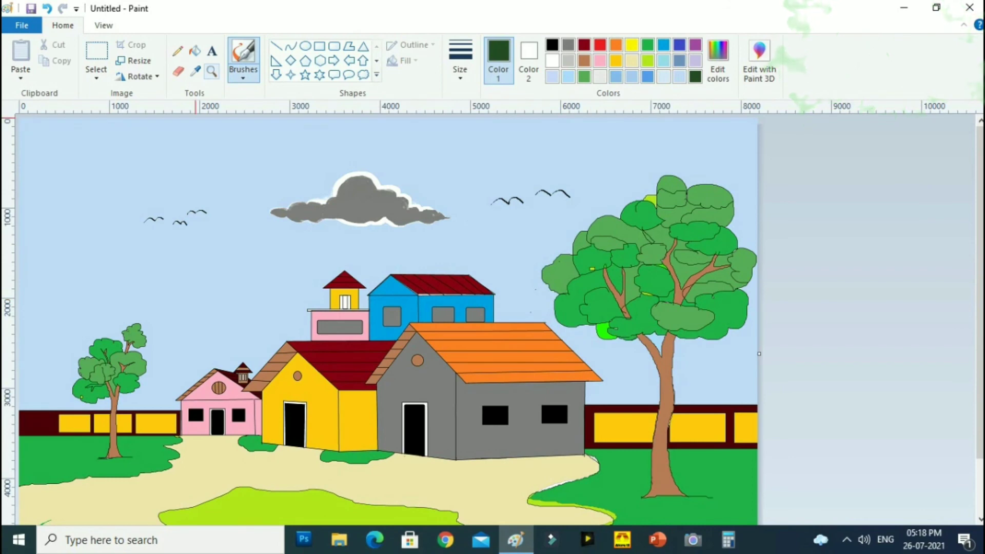
Paint curved dark green grass blades with the Brush beside the right side of the large tree's trunk base
left_click(212, 71)
left_click(662, 485)
left_click(737, 324)
left_click(243, 52)
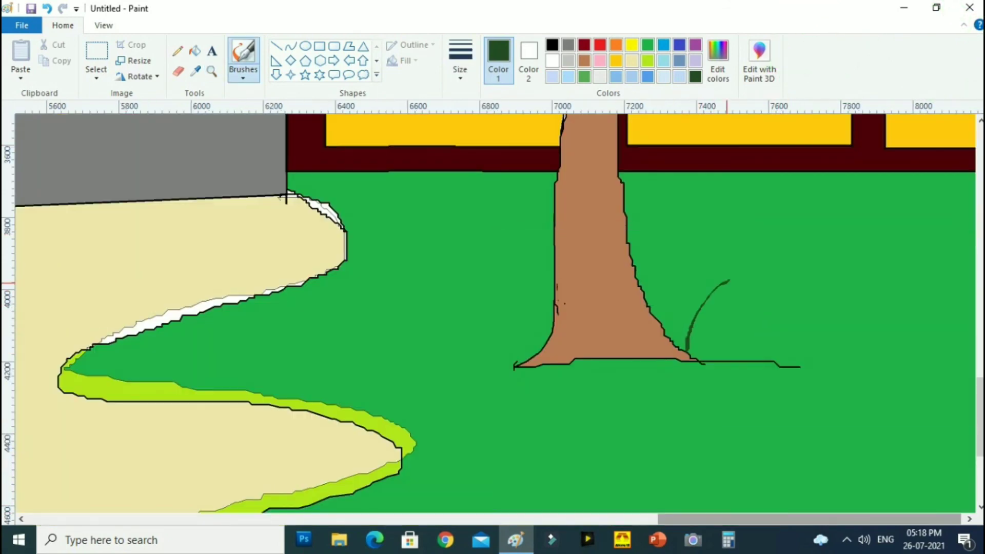
mouse_move(727, 283)
left_mouse_down()
mouse_move(704, 323)
mouse_move(711, 358)
mouse_move(730, 306)
mouse_move(733, 360)
mouse_move(699, 358)
mouse_move(760, 310)
mouse_move(655, 281)
mouse_move(665, 330)
left_mouse_up()
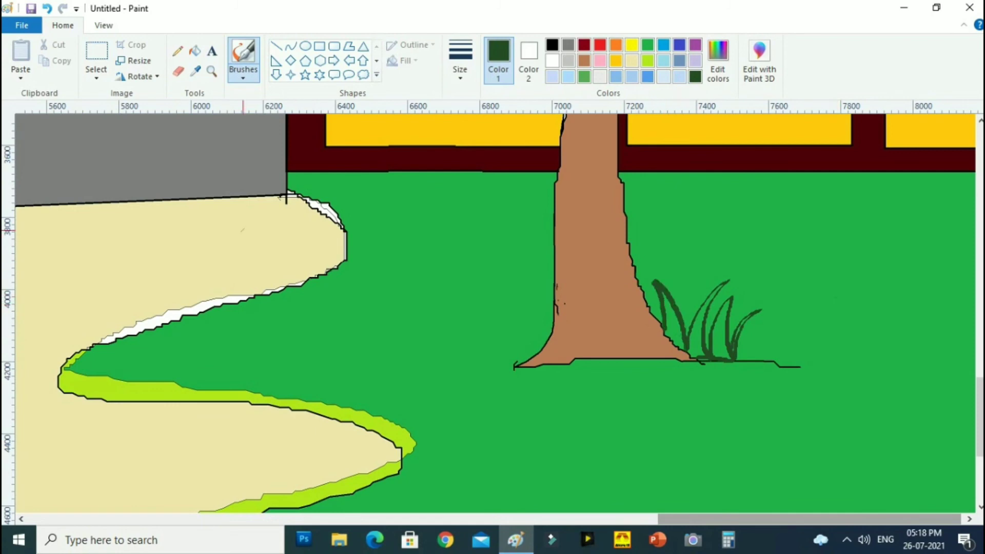
Sketch black Pencil grass tufts around the large tree's trunk, shadow lines on the ground below it and a leafy plant at the path's edge
left_click(178, 50)
left_click(552, 45)
mouse_move(554, 318)
left_mouse_down()
mouse_move(508, 261)
mouse_move(528, 293)
mouse_move(489, 320)
mouse_move(500, 362)
left_mouse_up()
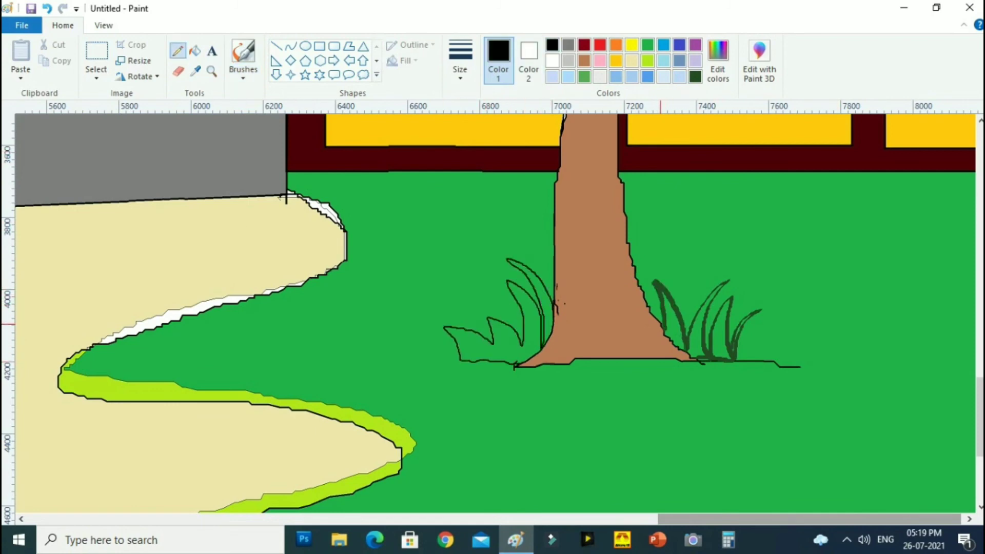
mouse_move(660, 325)
left_mouse_down()
mouse_move(691, 341)
mouse_move(736, 334)
mouse_move(784, 369)
mouse_move(573, 384)
mouse_move(852, 442)
left_mouse_up()
mouse_move(103, 369)
left_mouse_down()
mouse_move(149, 345)
mouse_move(103, 374)
mouse_move(103, 330)
left_mouse_up()
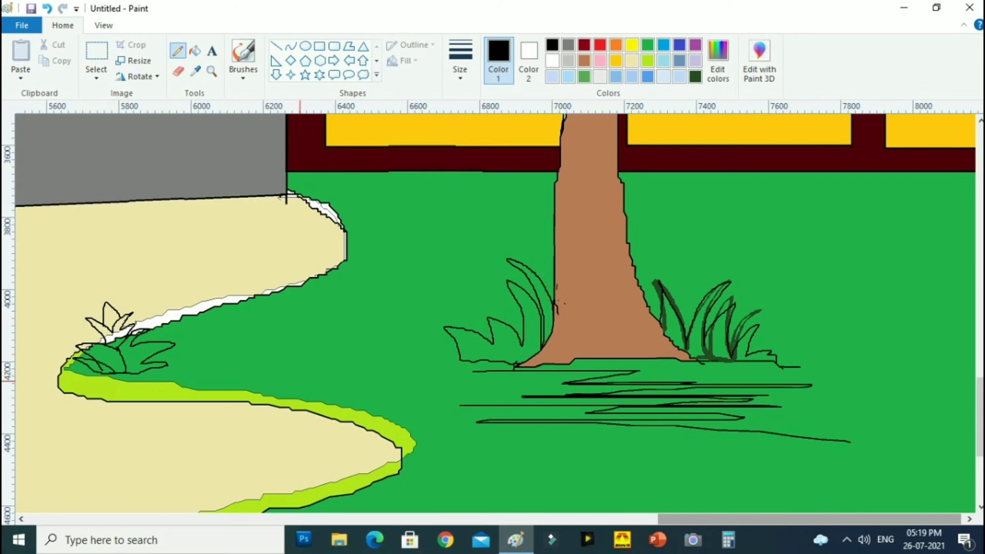
Draw a small leafy plant with a stem on the lawn beside the path and give it a flower head of dots filled red
scroll(545, 259, "down", 4)
mouse_move(413, 395)
left_mouse_down()
mouse_move(407, 348)
mouse_move(460, 374)
mouse_move(406, 315)
left_mouse_up()
left_click(600, 45)
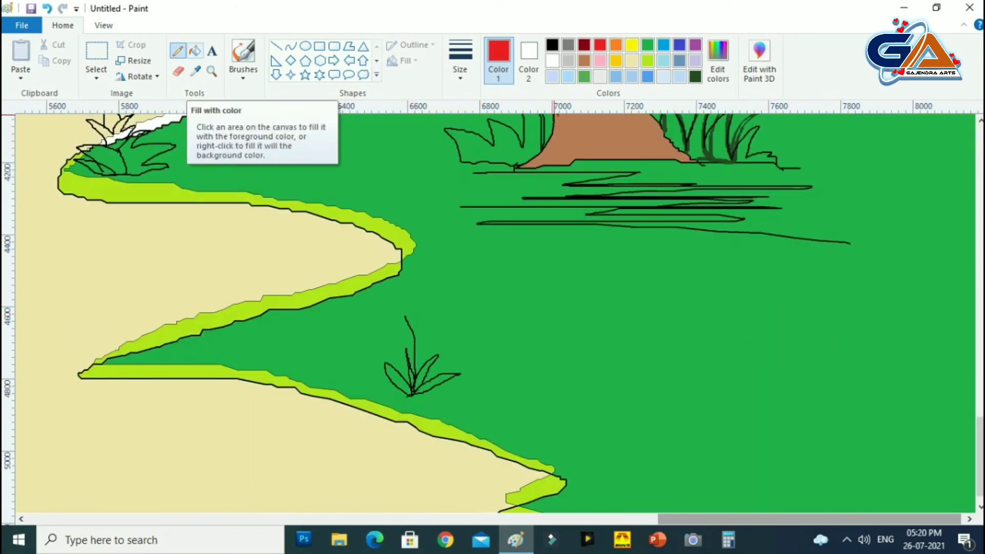
left_click(178, 71)
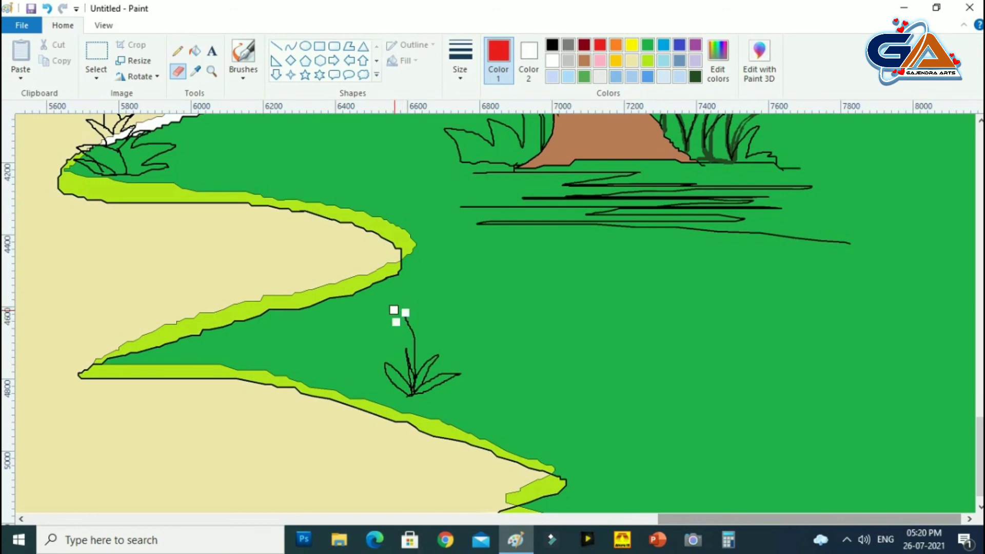
left_click(404, 302)
left_click(416, 305)
left_click(421, 318)
left_click(409, 324)
left_click(195, 50)
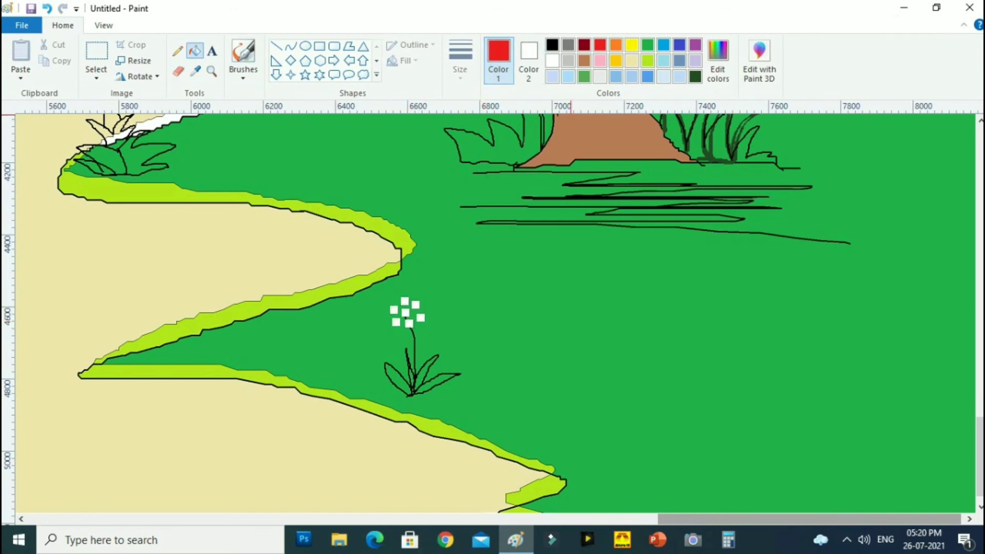
left_click(406, 302)
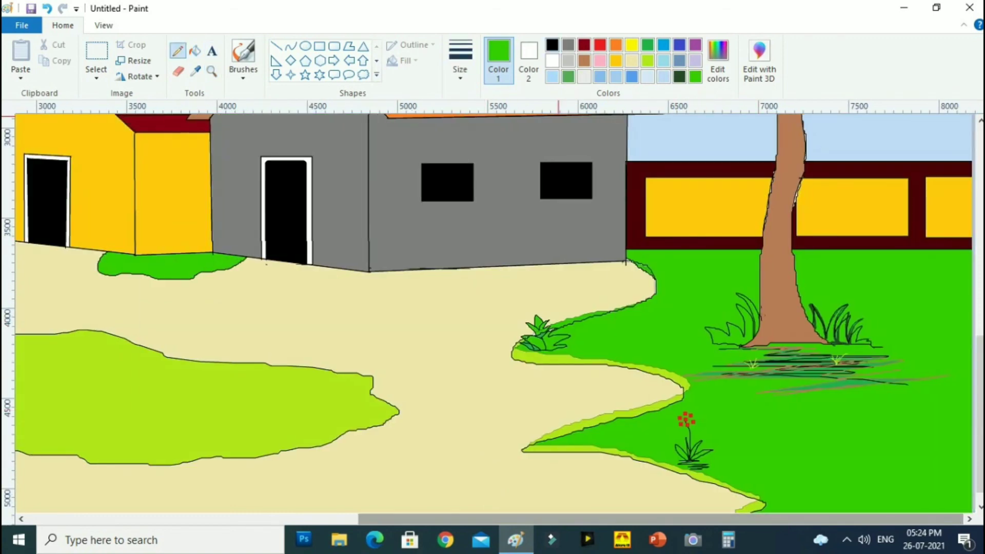
Draw black curved contour lines across the right lawn with the Pencil, behind, level with and below the large tree's base
left_click(552, 44)
left_click_drag(871, 346, 973, 346)
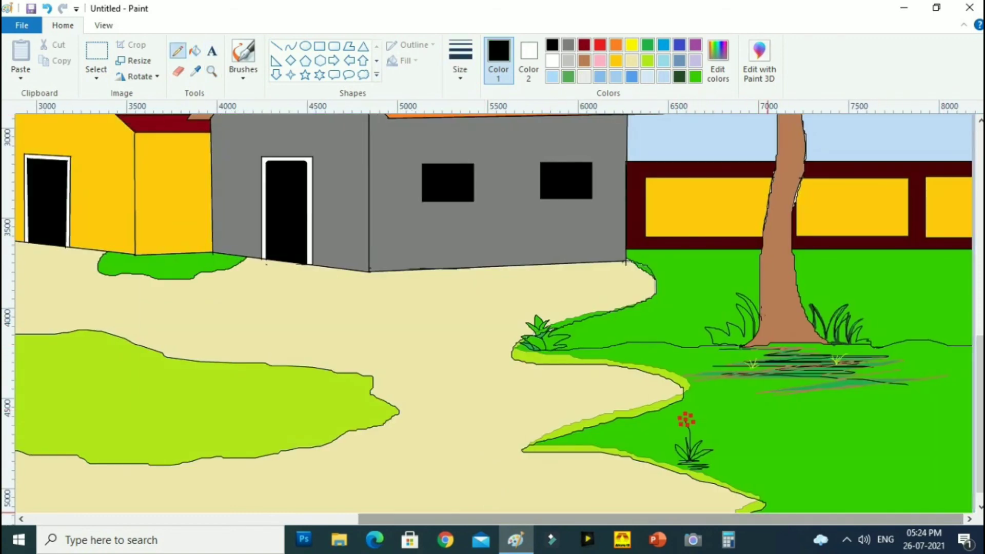
mouse_move(898, 402)
left_mouse_down()
mouse_move(950, 433)
mouse_move(950, 396)
left_mouse_up()
mouse_move(639, 340)
left_mouse_down()
mouse_move(761, 292)
mouse_move(972, 300)
left_mouse_up()
left_click_drag(852, 280, 797, 262)
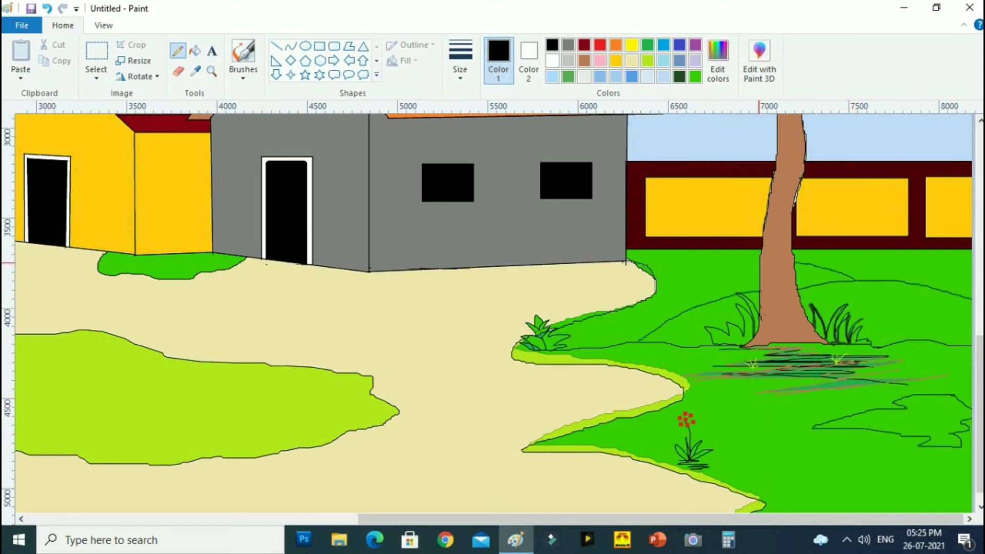
left_click_drag(813, 428, 686, 408)
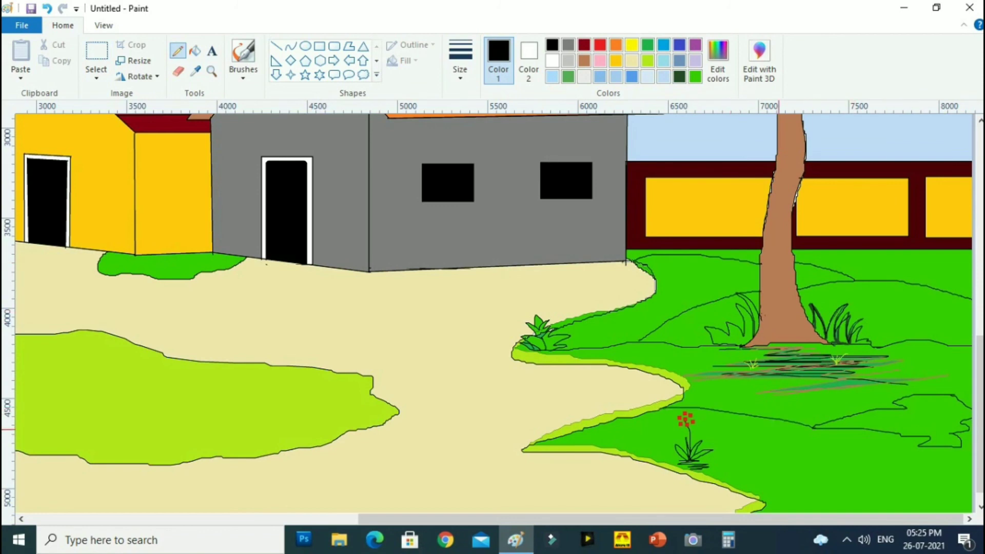
Draw black contour lines inside the small bush between the yellow and grey houses and across the light green patch in the path
mouse_move(217, 270)
left_mouse_down()
mouse_move(145, 263)
mouse_move(187, 256)
left_mouse_up()
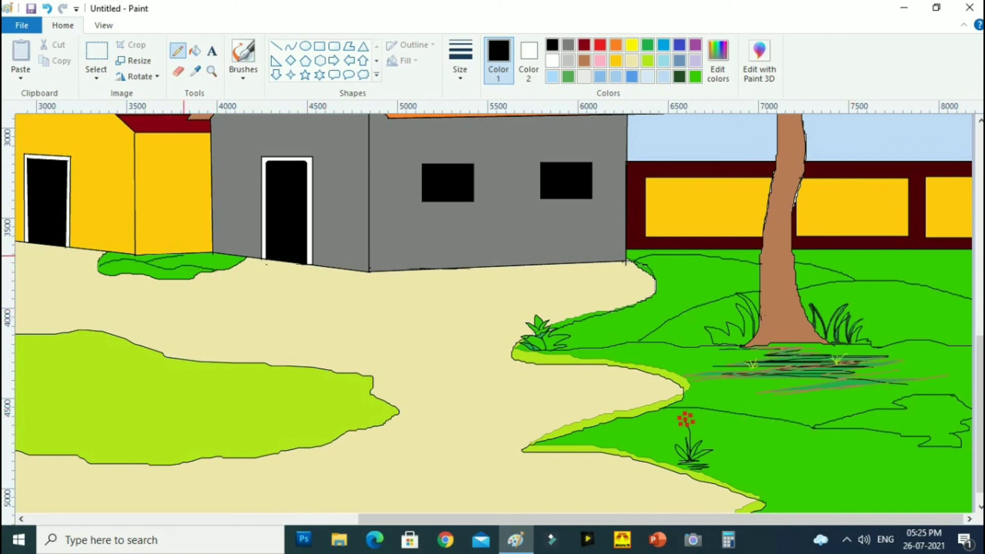
left_click_drag(652, 519, 524, 520)
left_click_drag(552, 429, 194, 447)
mouse_move(250, 422)
left_mouse_down()
mouse_move(71, 375)
mouse_move(15, 373)
left_mouse_up()
left_click_drag(146, 382, 324, 343)
mouse_move(387, 391)
left_mouse_down()
mouse_move(476, 366)
mouse_move(200, 331)
left_mouse_up()
mouse_move(340, 465)
left_mouse_down()
mouse_move(387, 439)
mouse_move(549, 428)
left_mouse_up()
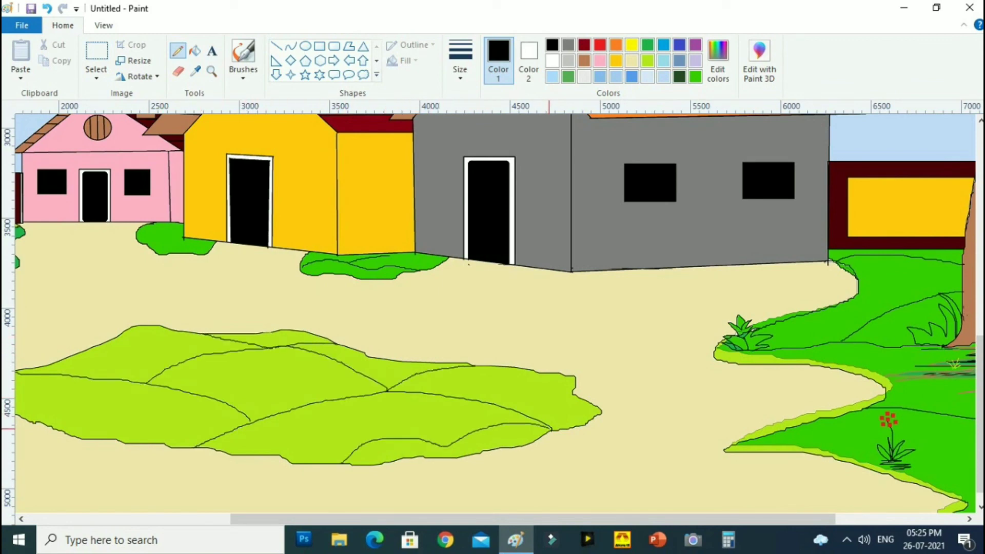
Draw black curved contour lines across the left lawn around the small tree's base
left_click_drag(359, 520, 156, 519)
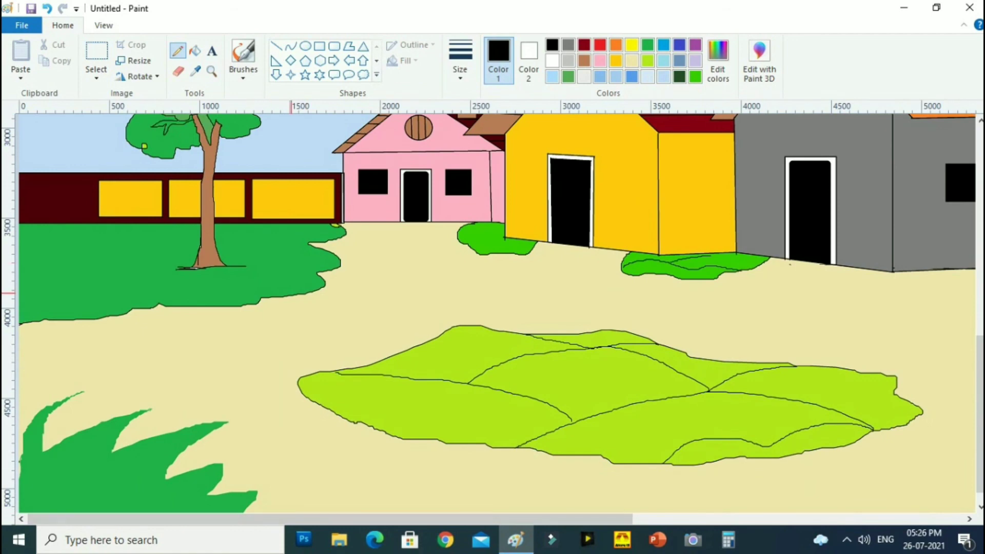
left_click_drag(290, 297, 19, 240)
left_click_drag(111, 255, 310, 247)
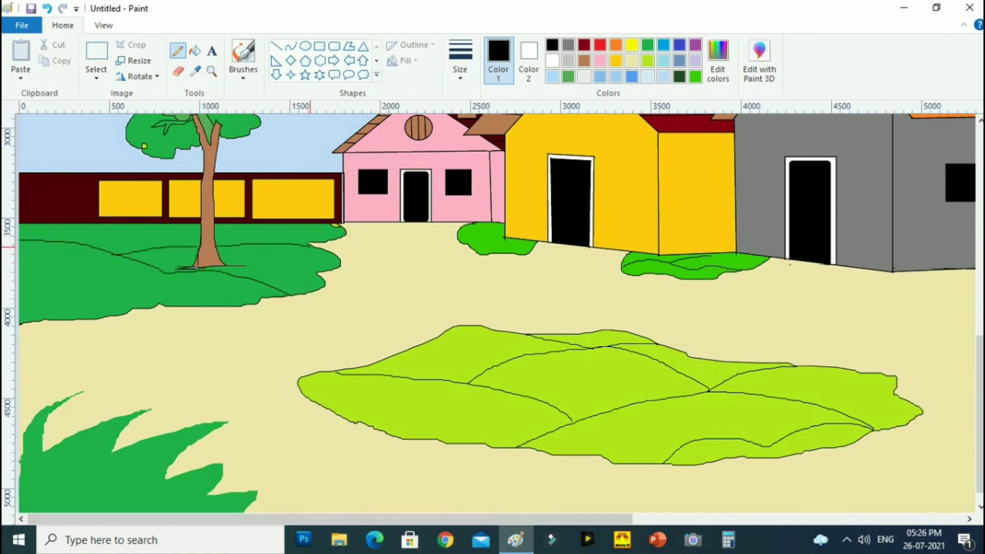
left_click_drag(134, 309, 18, 295)
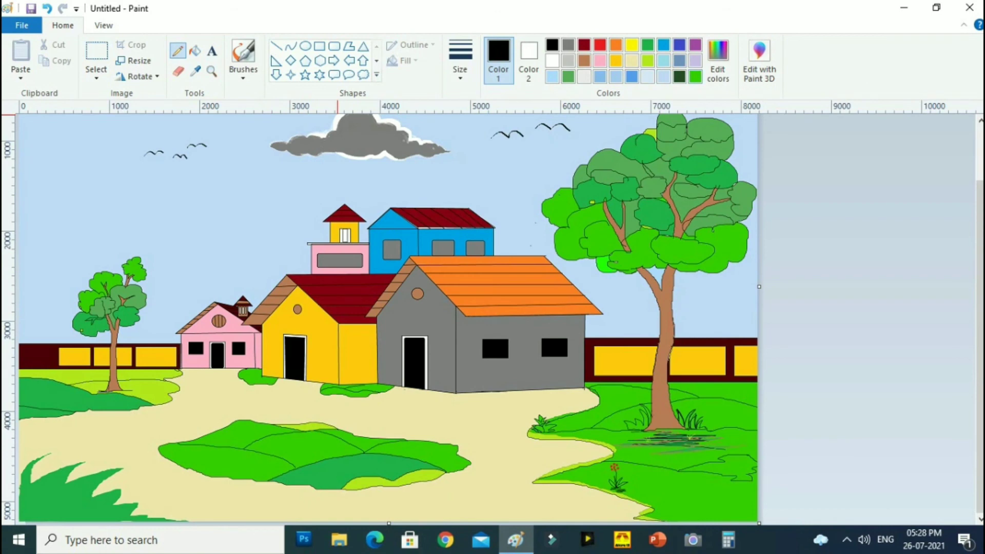
Mix a darker green as a custom colour and fill the lawn strips along the right and left boundary walls with it
left_click(696, 76)
left_click(195, 50)
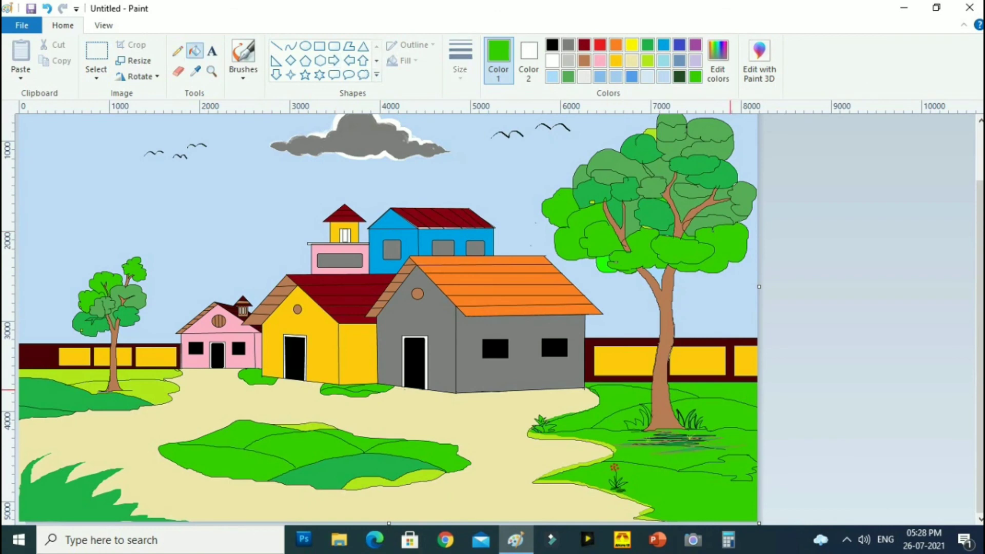
left_click(743, 392)
left_click(718, 61)
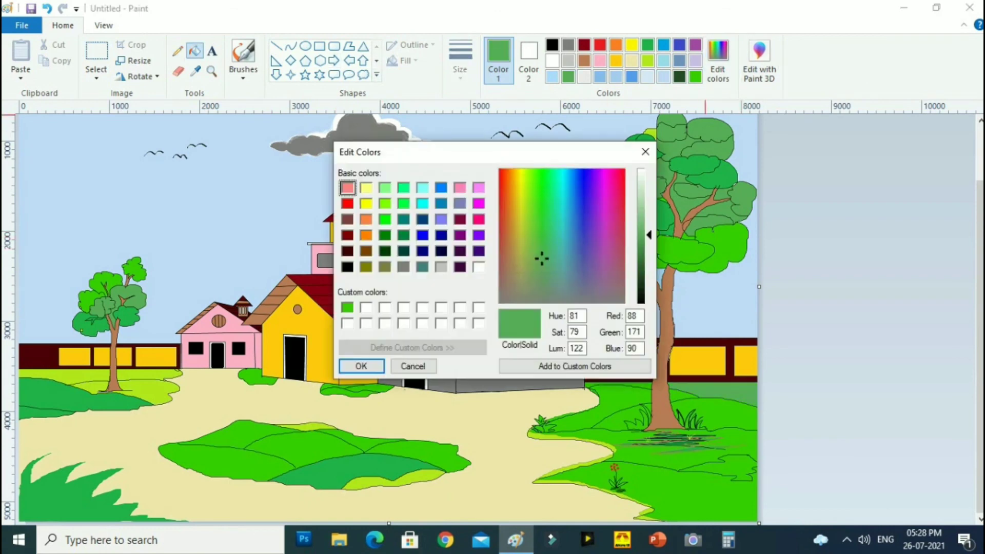
left_click_drag(649, 235, 649, 250)
left_click(576, 367)
left_click(362, 366)
left_click(707, 394)
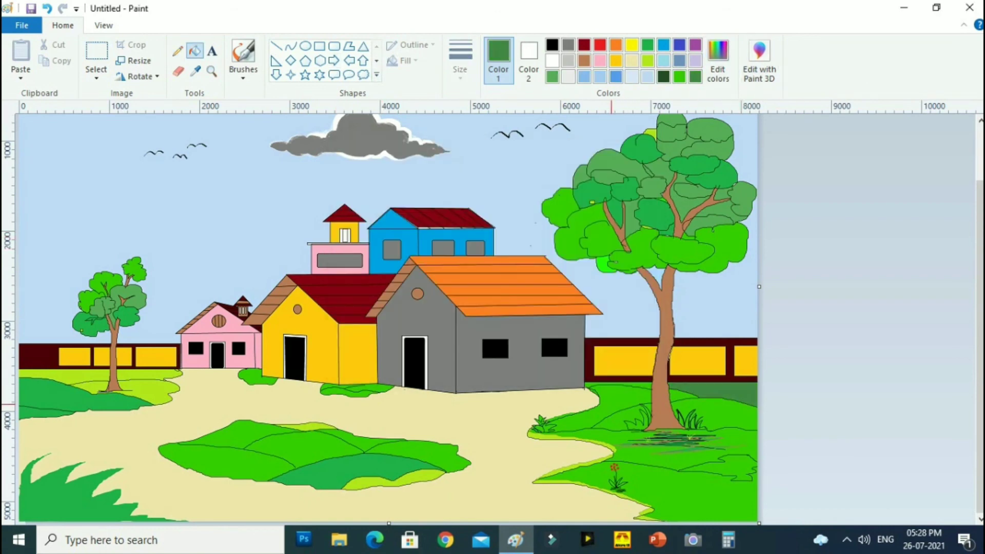
left_click(80, 375)
left_click(139, 371)
Fill the front hill of the left lawn and two inner foliage clumps of the large tree with bright green
left_click(679, 77)
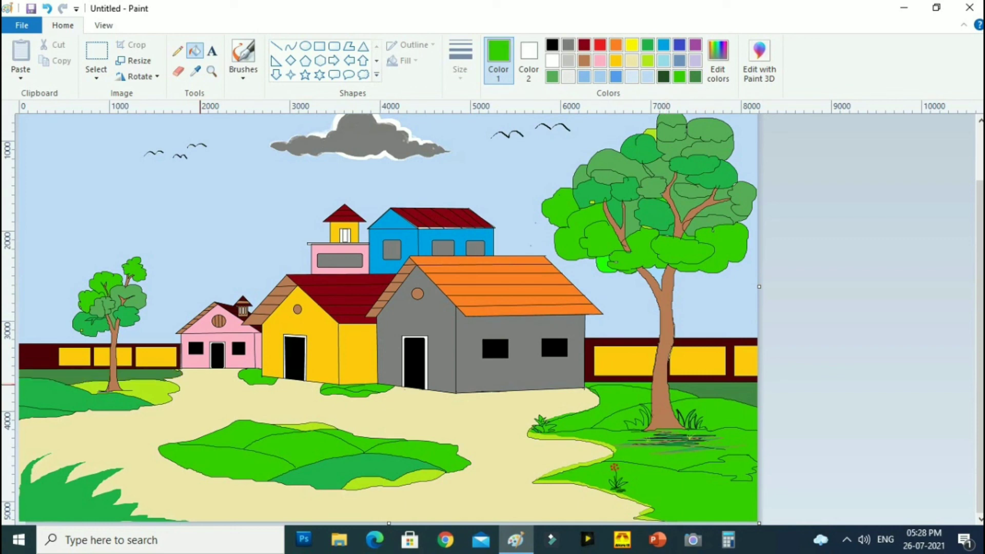
left_click(51, 397)
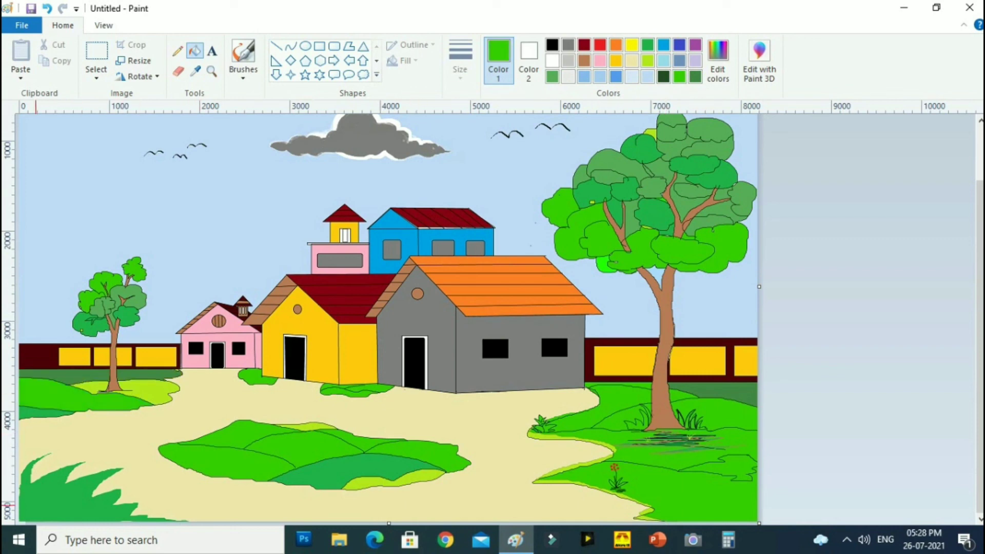
left_click(654, 212)
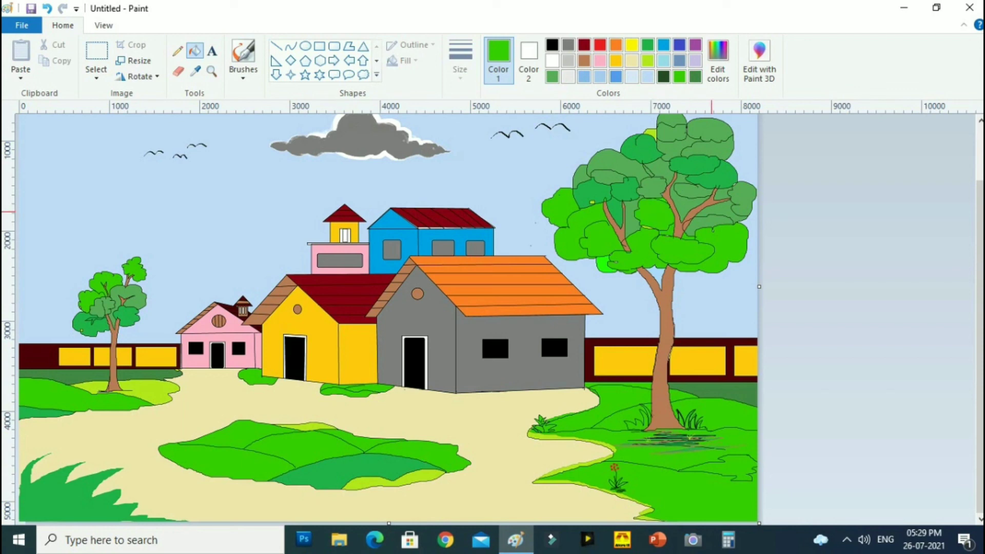
left_click(614, 208)
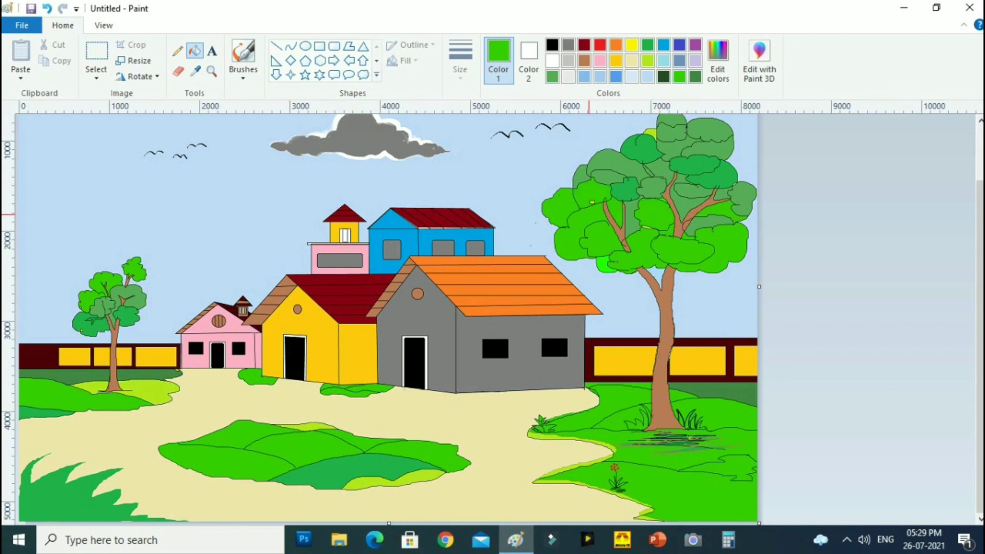
Fill the lower foliage clumps of the large tree with the custom dark green
left_click(695, 76)
left_click(592, 247)
left_click(604, 266)
left_click(656, 258)
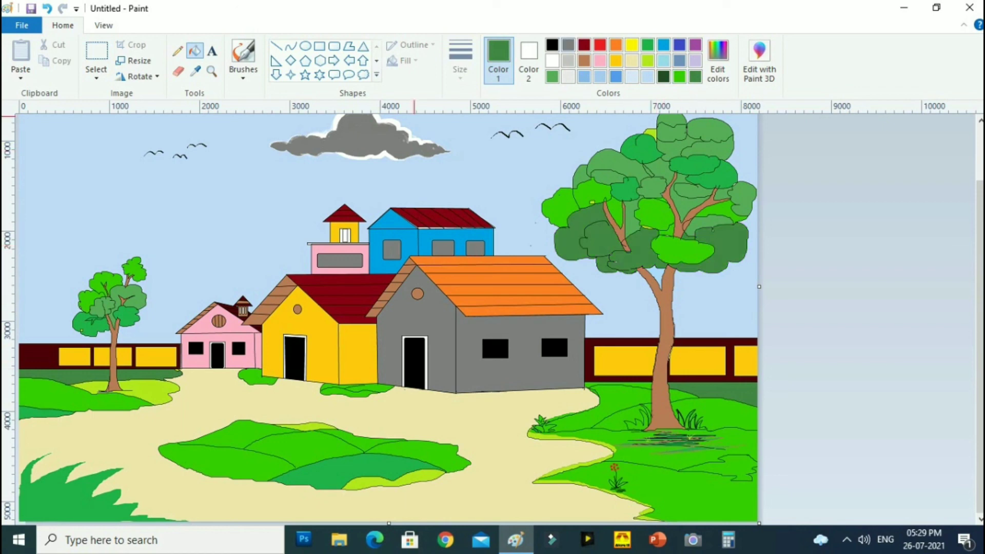
Fill the lawn hill by the grey house, the bush between the pink and yellow houses, the small tree's ground and the central patch's upper-left sections medium green
left_click(644, 51)
left_click(614, 402)
left_click(251, 378)
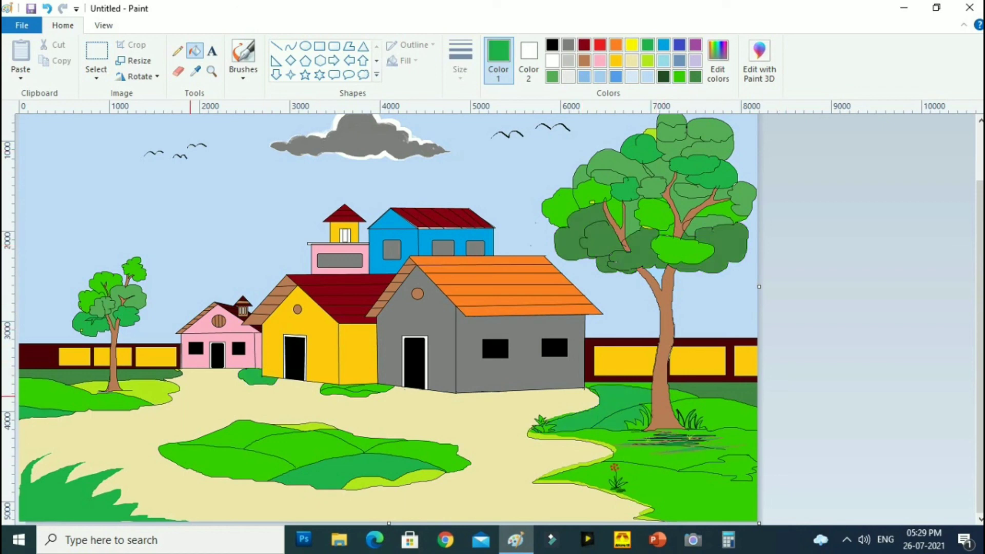
left_click(147, 391)
left_click(236, 439)
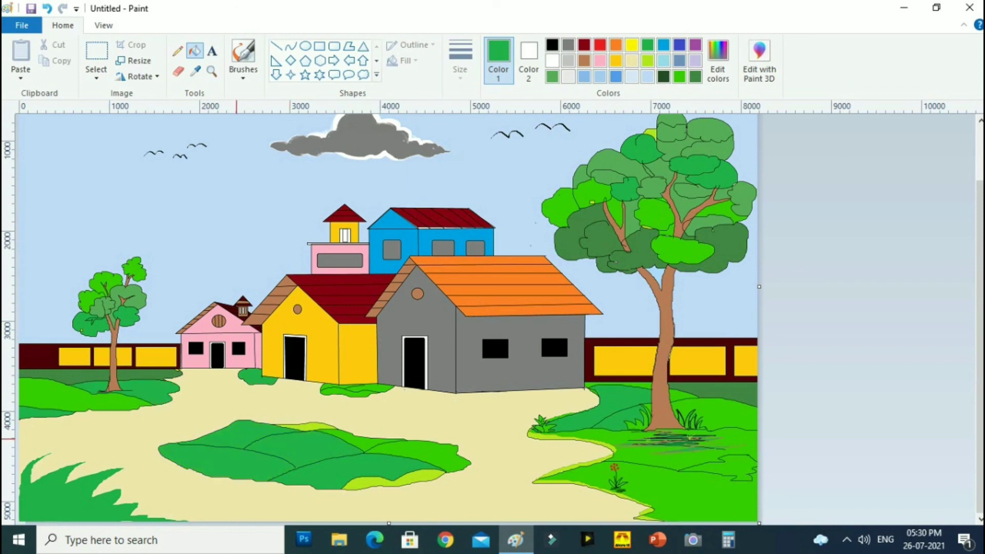
Close the gaps at the ends of the central patch's contour lines with black Pencil strokes
left_click(212, 71)
left_click(291, 413)
left_click(442, 433)
left_click(552, 45)
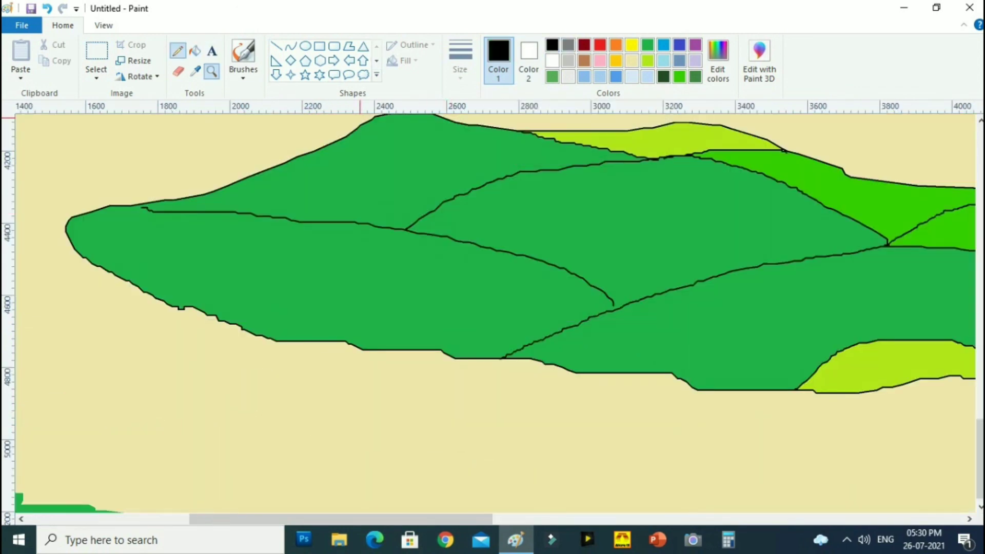
left_click(178, 51)
left_click_drag(614, 302, 615, 310)
Fill the upper-left section of the central grass patch with bright green
left_click(648, 61)
left_click(195, 51)
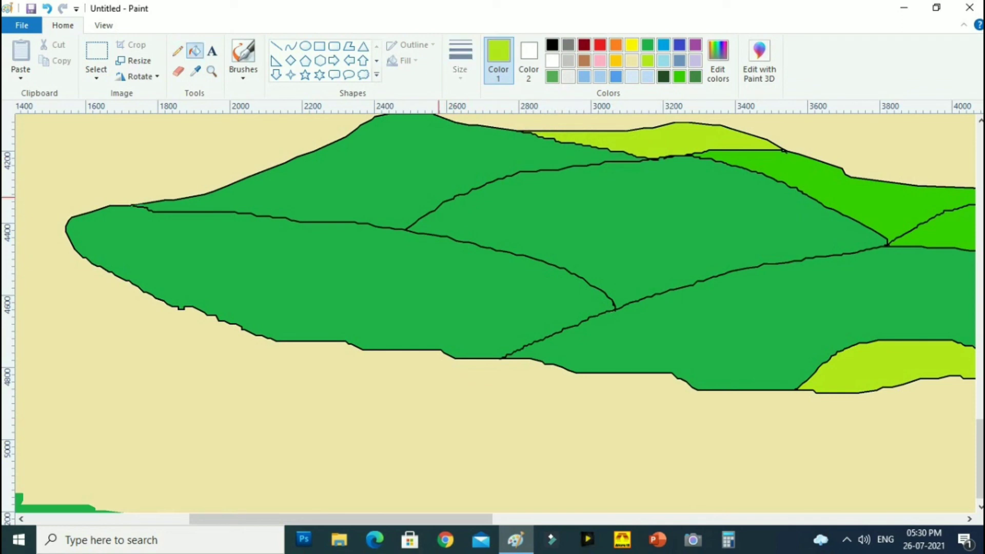
left_click(647, 45)
left_click(679, 77)
left_click(441, 182)
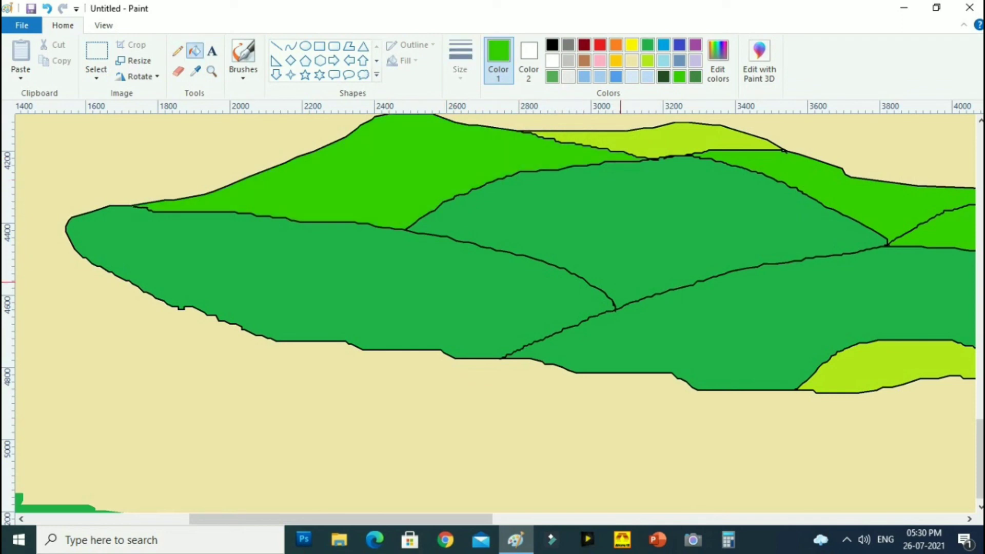
scroll(621, 282, "down", 2)
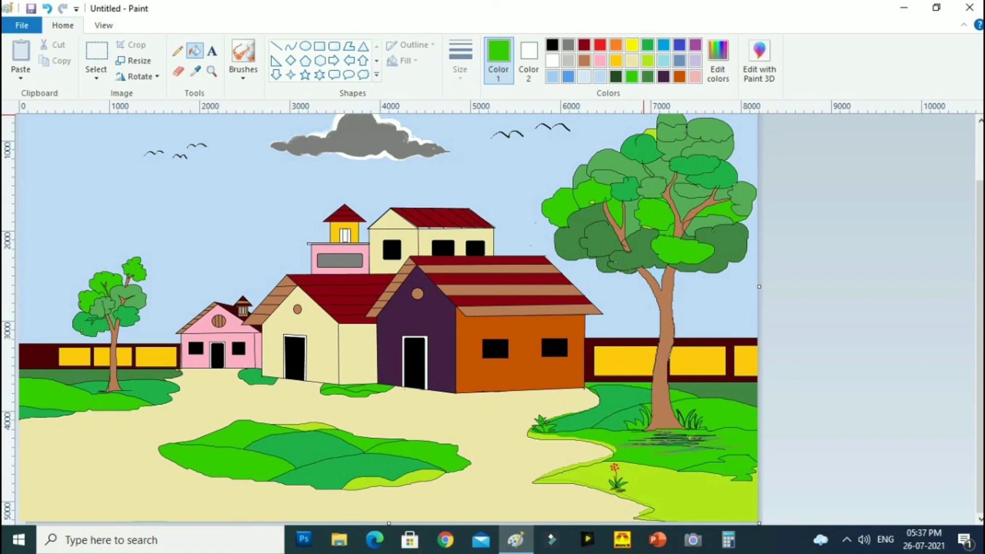
Mix a deep green custom colour and fill the grass tufts on both sides of the large tree's trunk with it
left_click(718, 60)
left_click_drag(650, 247, 650, 272)
left_click(576, 366)
left_click(362, 366)
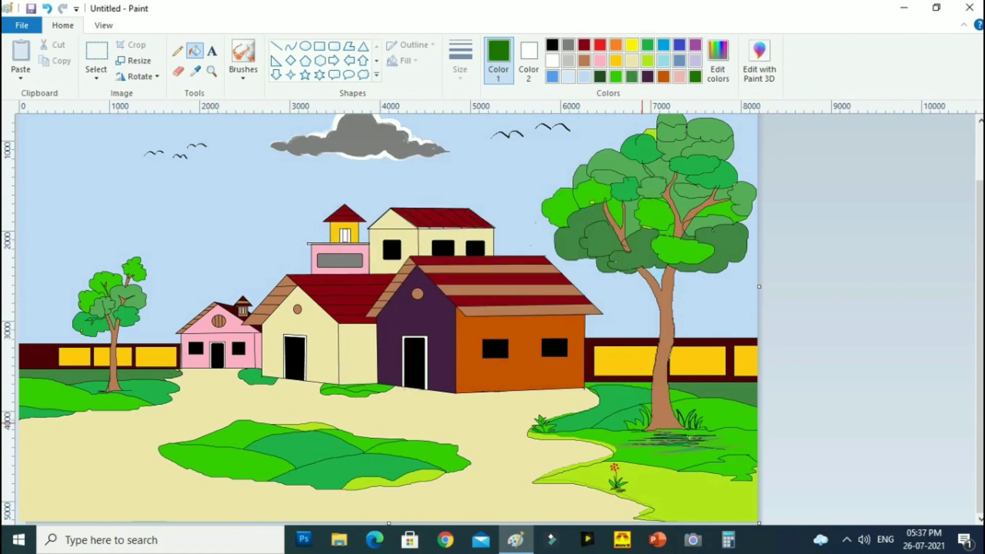
left_click(640, 423)
left_click(688, 425)
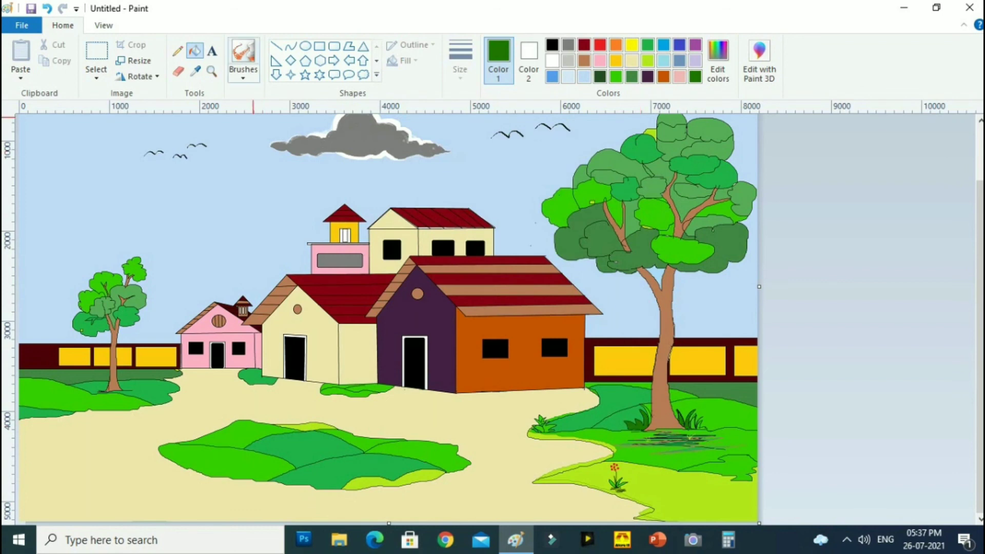
Fill the remaining blades of the grass tuft to the right of the large tree's trunk with the same deep green
left_click(212, 71)
left_click(690, 414)
left_click(821, 330)
left_click(773, 308)
left_click(195, 51)
left_click(462, 329)
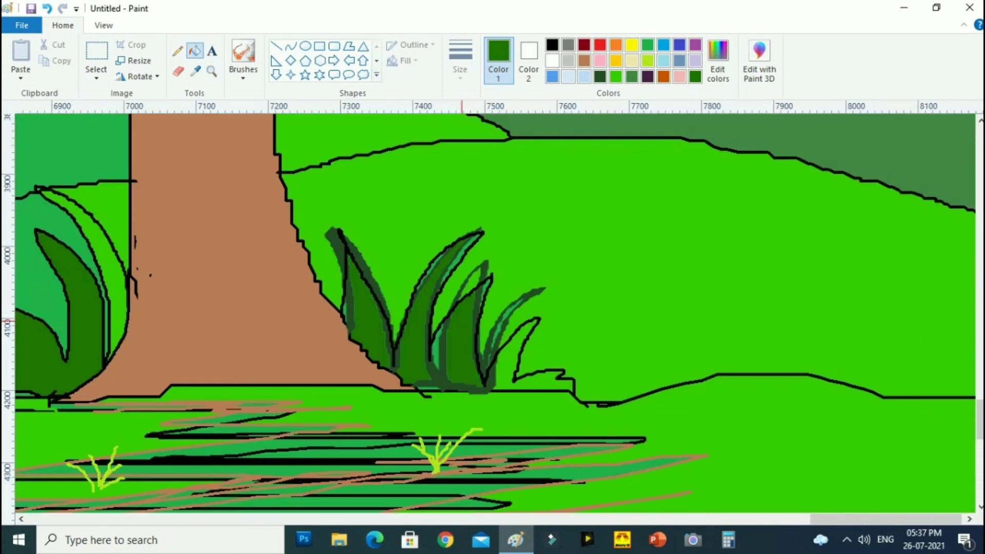
left_click(472, 285)
left_click(437, 342)
left_click(512, 352)
left_click(508, 311)
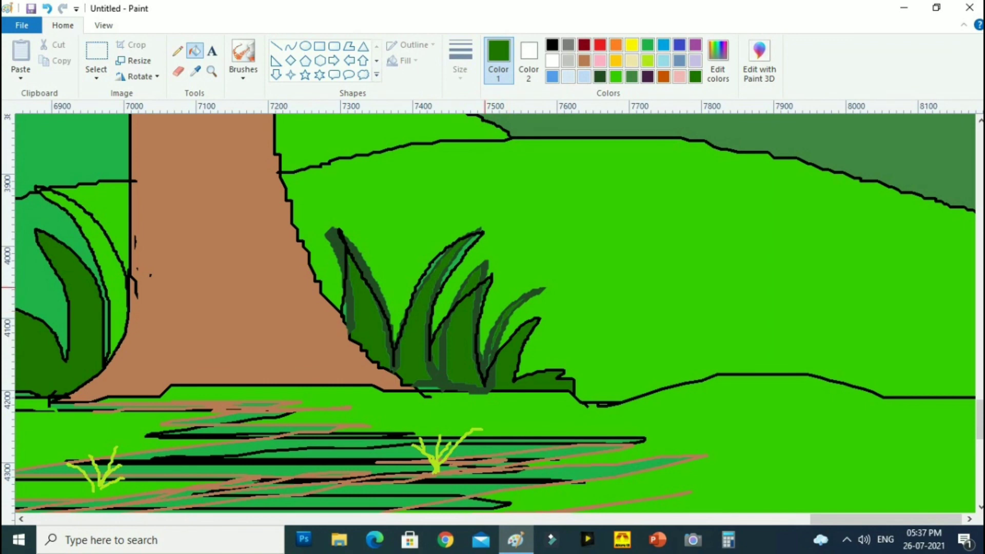
Fill the tall blade left of the large tree's trunk with deep green, and add a thin filled blade to the tuft right of it
left_click(468, 244)
left_click(110, 323)
left_click(178, 50)
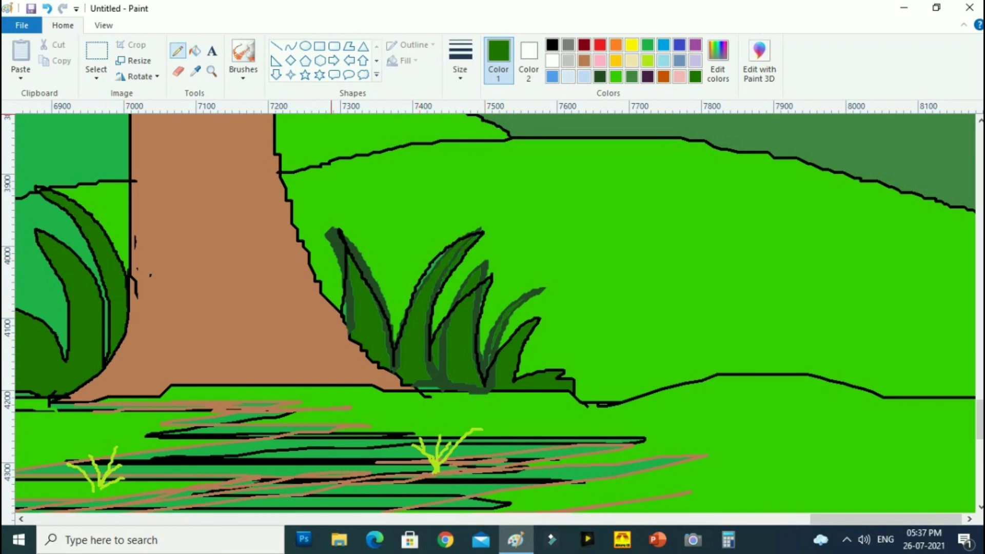
mouse_move(389, 310)
left_mouse_down()
mouse_move(393, 270)
mouse_move(403, 333)
left_mouse_up()
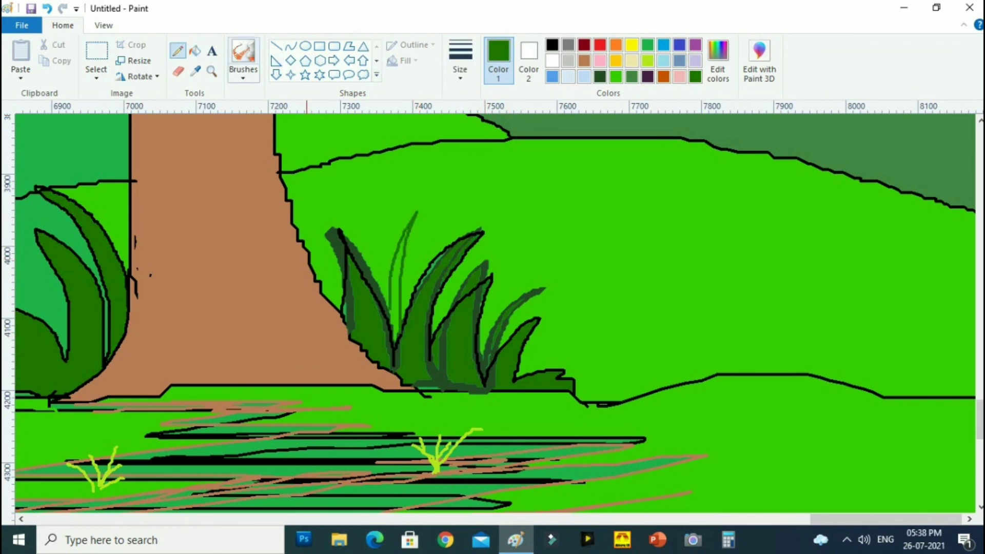
left_click(194, 50)
left_click(392, 297)
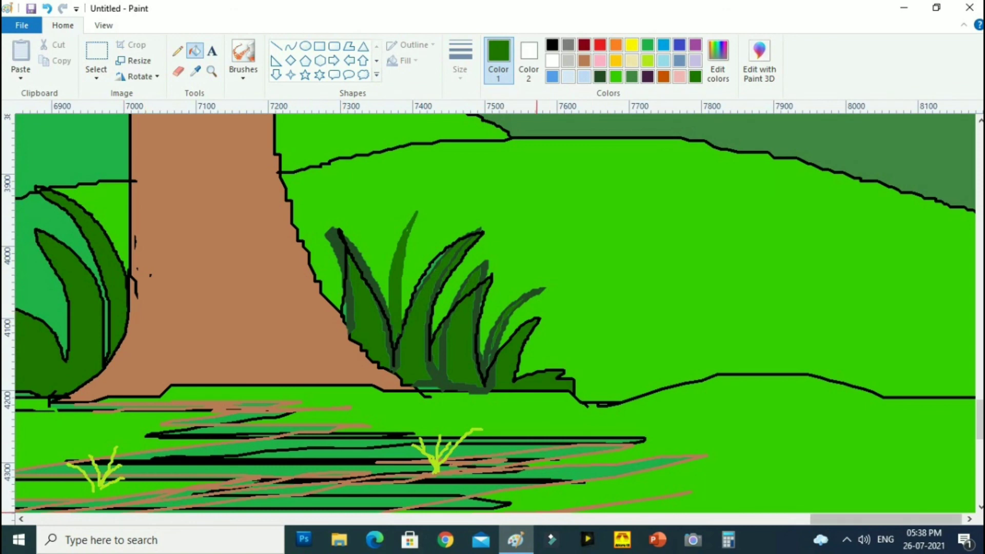
Draw two thin blades in the grass tuft left of the large tree's trunk and fill them with deep green
scroll(339, 302, "left", 3)
left_click(178, 50)
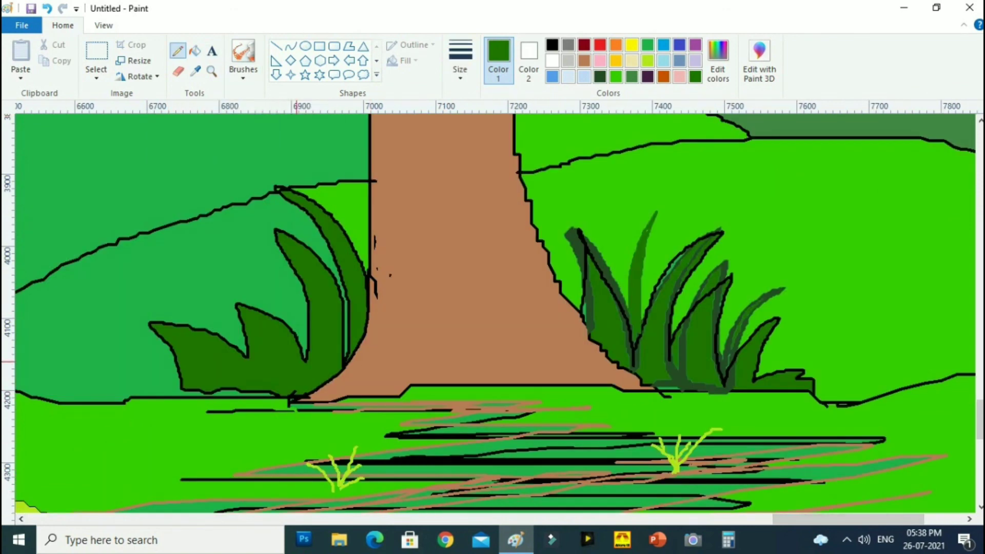
mouse_move(304, 361)
left_mouse_down()
mouse_move(288, 305)
mouse_move(308, 352)
mouse_move(266, 306)
left_mouse_up()
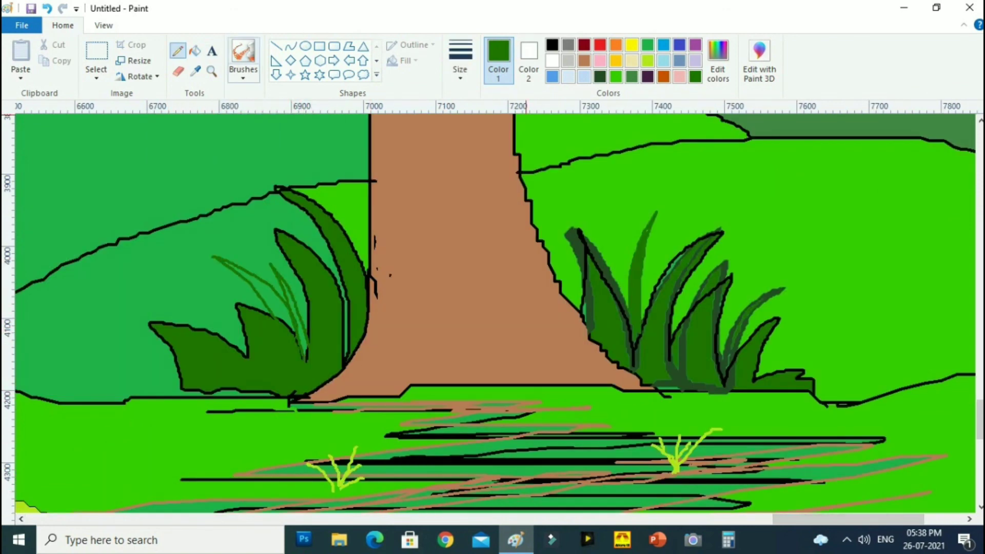
left_click(195, 50)
left_click(255, 282)
left_click(291, 299)
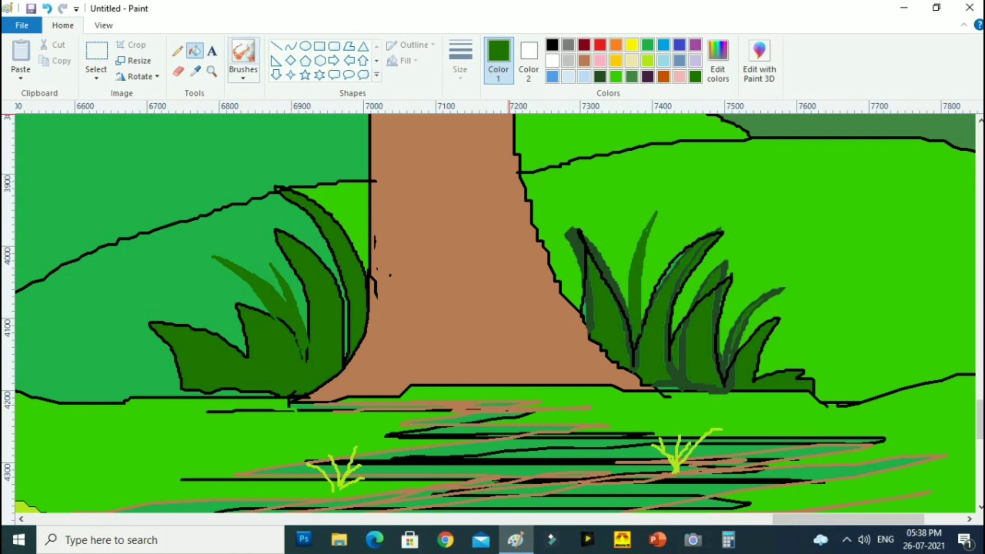
Add another thin deep green blade to the tuft right of the trunk and draw two black flower stems rising from it
left_click(178, 50)
mouse_move(628, 303)
left_mouse_down()
mouse_move(608, 215)
mouse_move(628, 271)
left_mouse_up()
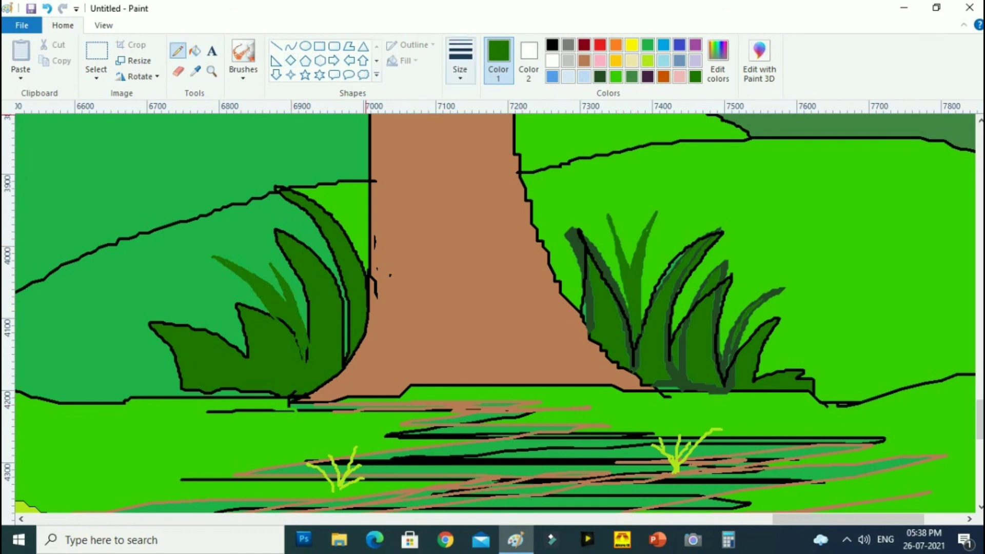
left_click(553, 46)
scroll(630, 234, "up", 1)
left_click_drag(632, 370, 622, 280)
left_click_drag(643, 411, 692, 294)
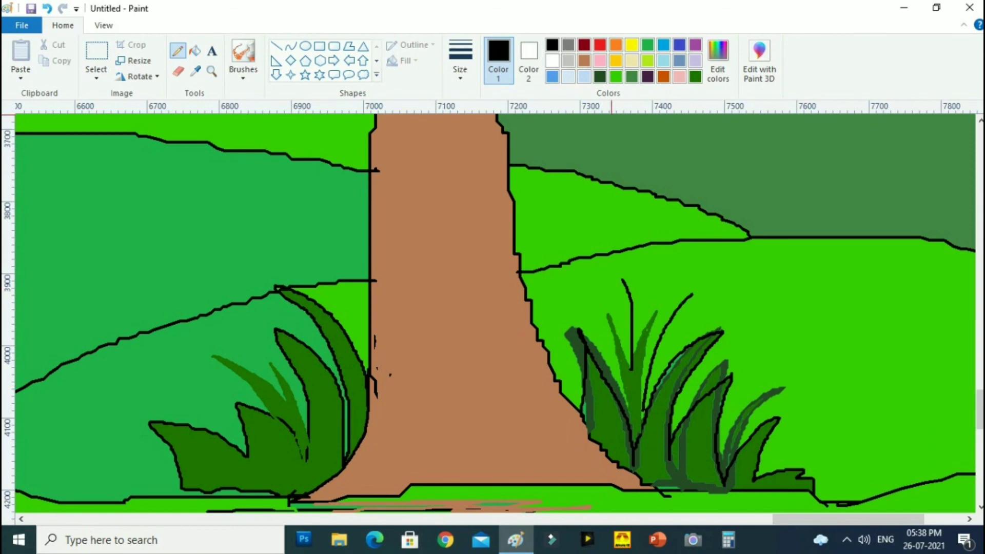
Draw small spiky leaf outlines in dark red at the base of the grass tufts on both sides of the trunk
left_click(679, 45)
left_click(584, 45)
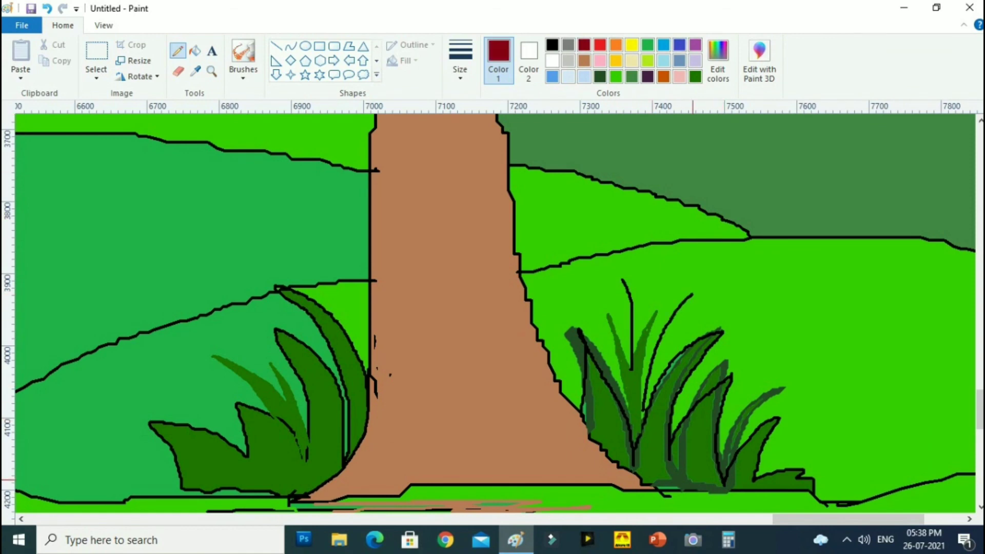
mouse_move(660, 436)
left_mouse_down()
mouse_move(691, 435)
mouse_move(711, 460)
mouse_move(687, 493)
left_mouse_up()
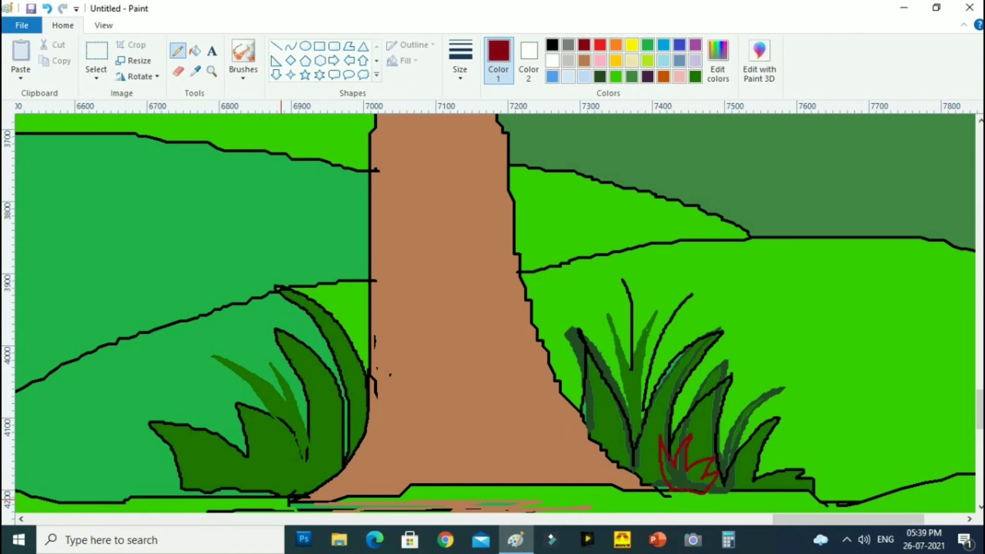
mouse_move(251, 467)
left_mouse_down()
mouse_move(345, 429)
mouse_move(287, 497)
left_mouse_up()
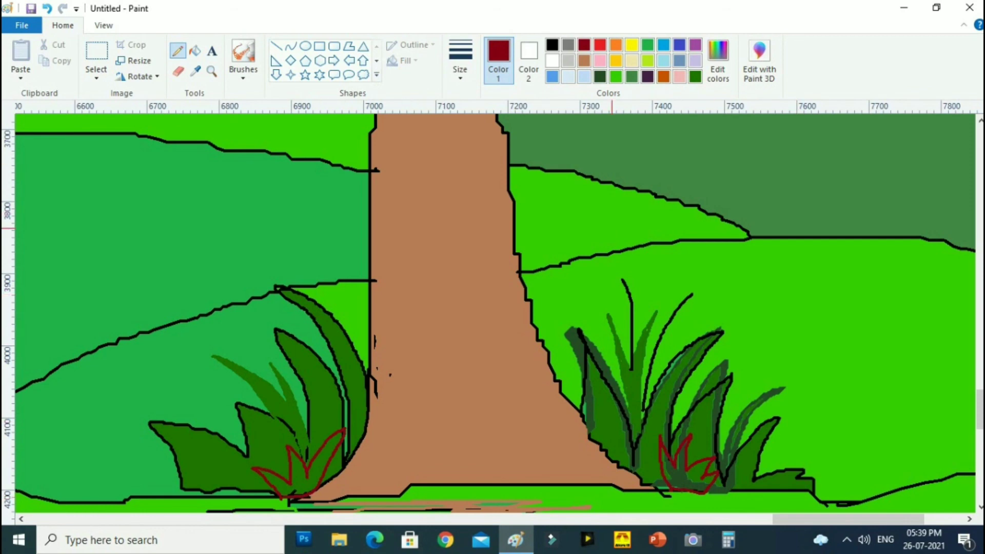
Paint a bright red brush flower with several petals at the tip of each black stem right of the large tree's trunk
left_click(244, 75)
left_click(273, 102)
left_click(195, 72)
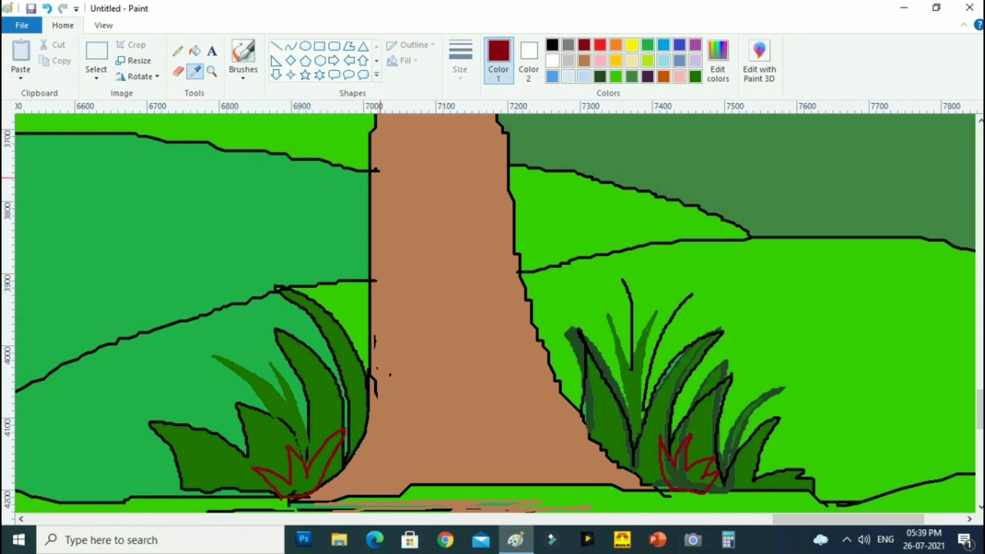
left_click(212, 72)
left_click(658, 275)
left_click(595, 358)
left_click(244, 51)
left_click(600, 45)
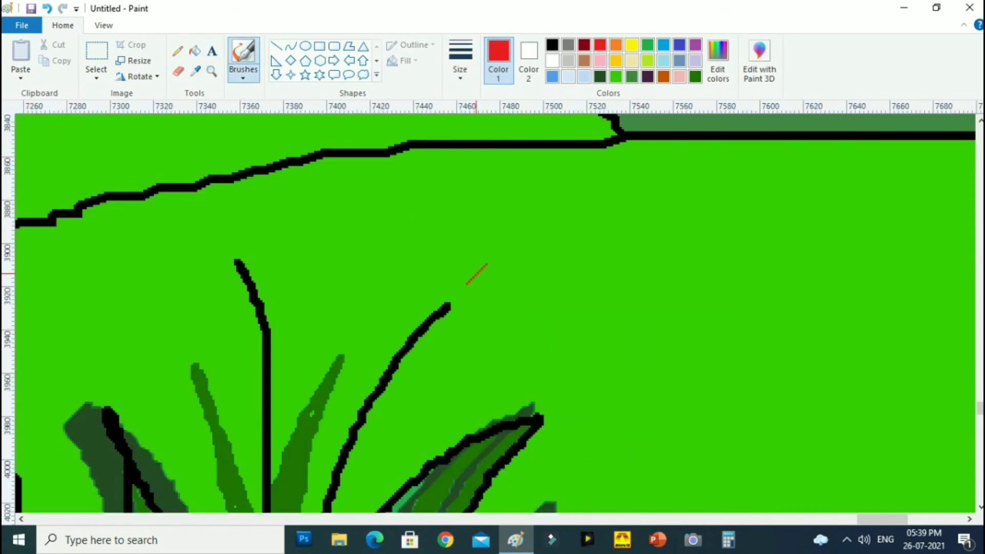
mouse_move(476, 273)
left_mouse_down()
mouse_move(505, 254)
mouse_move(469, 269)
mouse_move(446, 300)
mouse_move(456, 226)
mouse_move(508, 277)
mouse_move(426, 293)
mouse_move(521, 211)
mouse_move(518, 229)
left_mouse_up()
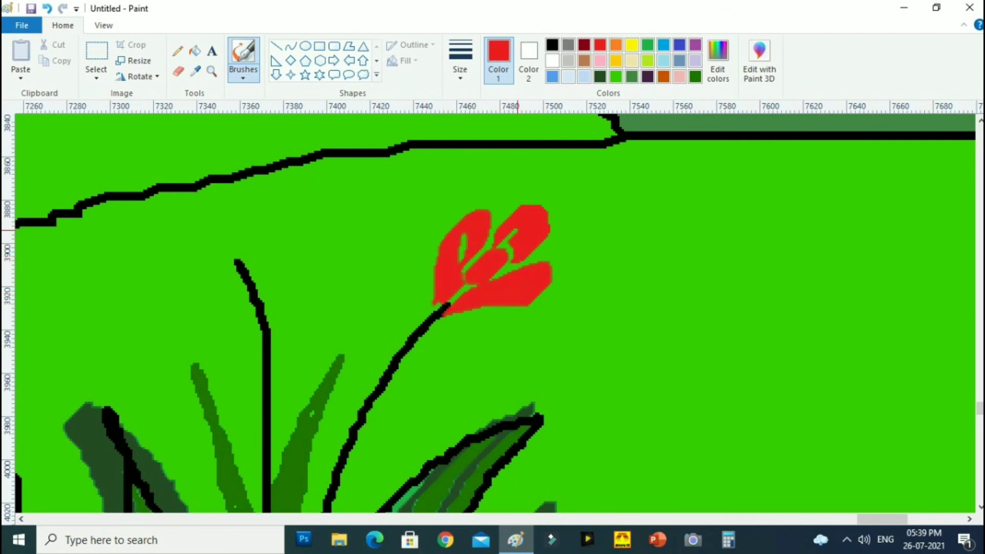
mouse_move(176, 198)
left_mouse_down()
mouse_move(222, 228)
mouse_move(190, 213)
mouse_move(232, 256)
mouse_move(235, 166)
mouse_move(249, 198)
mouse_move(135, 227)
mouse_move(200, 254)
left_mouse_up()
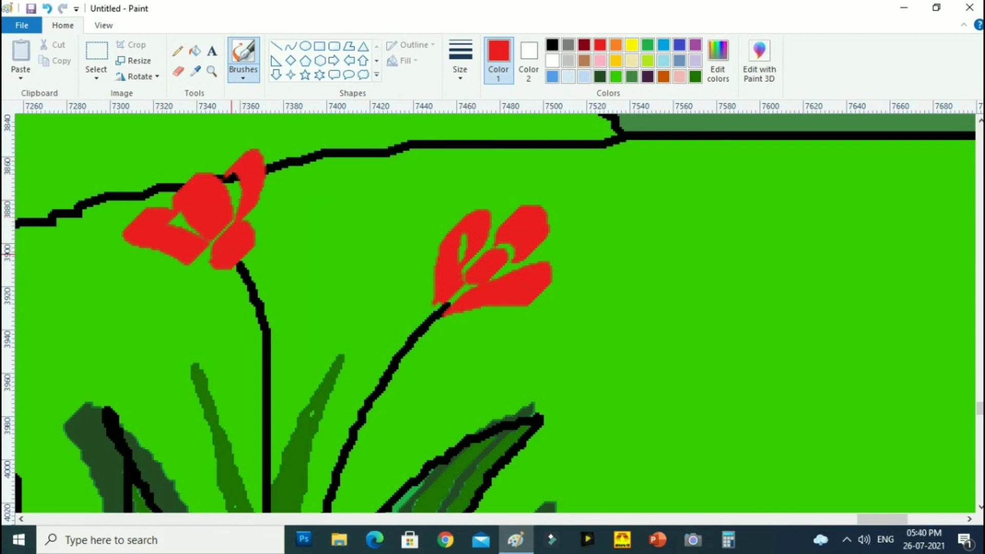
Paint one bright red flower and one dark red flower above the grass tuft left of the large tree's trunk
scroll(325, 337, "down", 3)
scroll(627, 280, "up", 3)
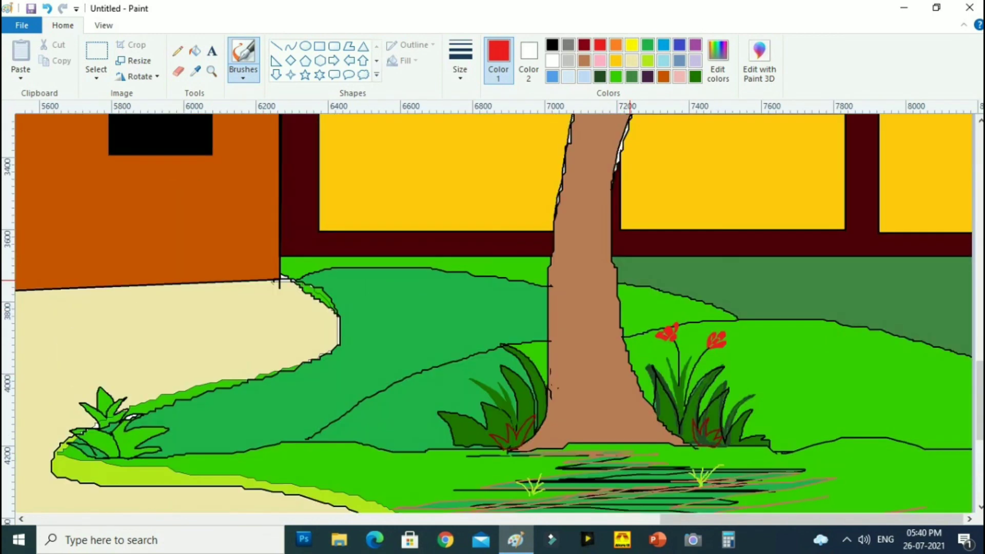
scroll(508, 354, "up", 3)
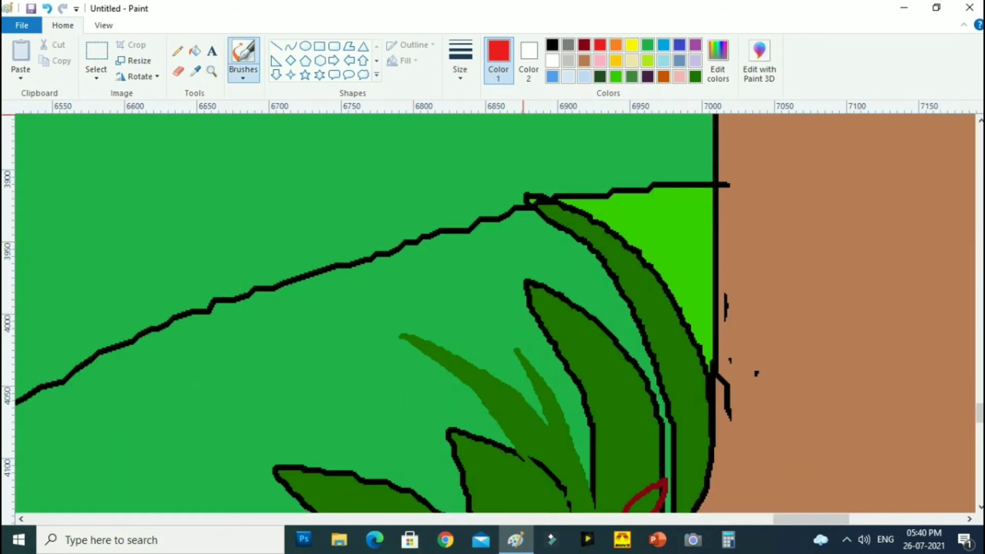
mouse_move(393, 241)
left_mouse_down()
mouse_move(396, 269)
mouse_move(371, 220)
mouse_move(379, 246)
mouse_move(344, 277)
mouse_move(392, 256)
mouse_move(422, 216)
mouse_move(383, 287)
mouse_move(436, 239)
mouse_move(413, 270)
mouse_move(441, 286)
mouse_move(366, 320)
left_mouse_up()
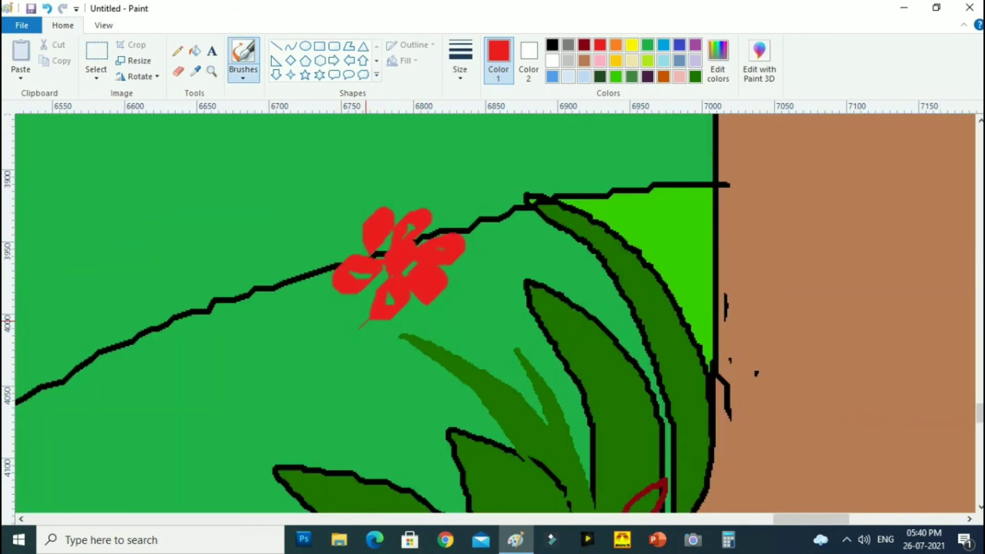
scroll(606, 117, "up", 3)
left_click(584, 45)
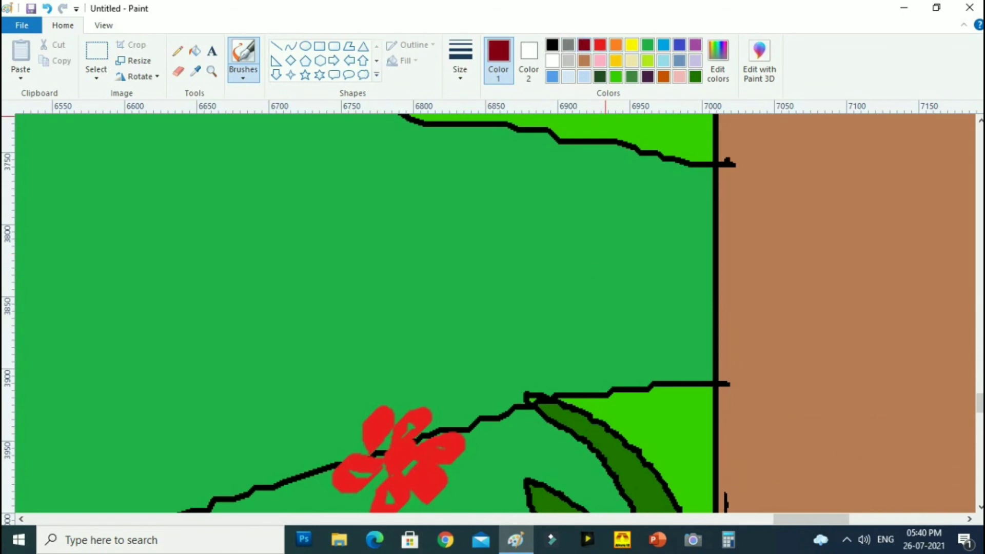
mouse_move(593, 314)
left_mouse_down()
mouse_move(596, 279)
mouse_move(568, 333)
mouse_move(570, 296)
mouse_move(603, 283)
mouse_move(596, 314)
left_mouse_up()
Paint muted green stems connecting the red and dark red flowers to the grass tuft left of the trunk
left_click(552, 45)
left_click(460, 60)
left_click(492, 187)
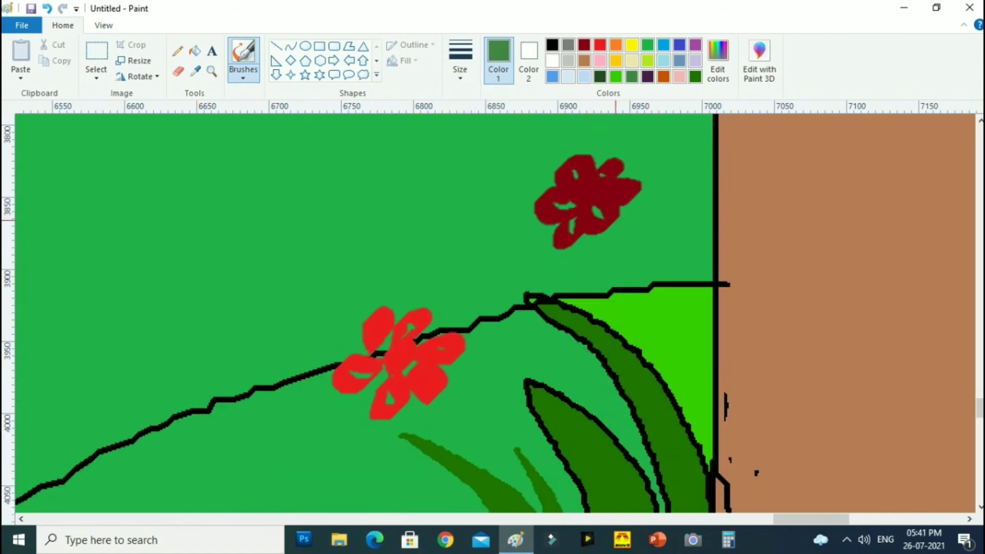
left_click_drag(614, 220, 678, 411)
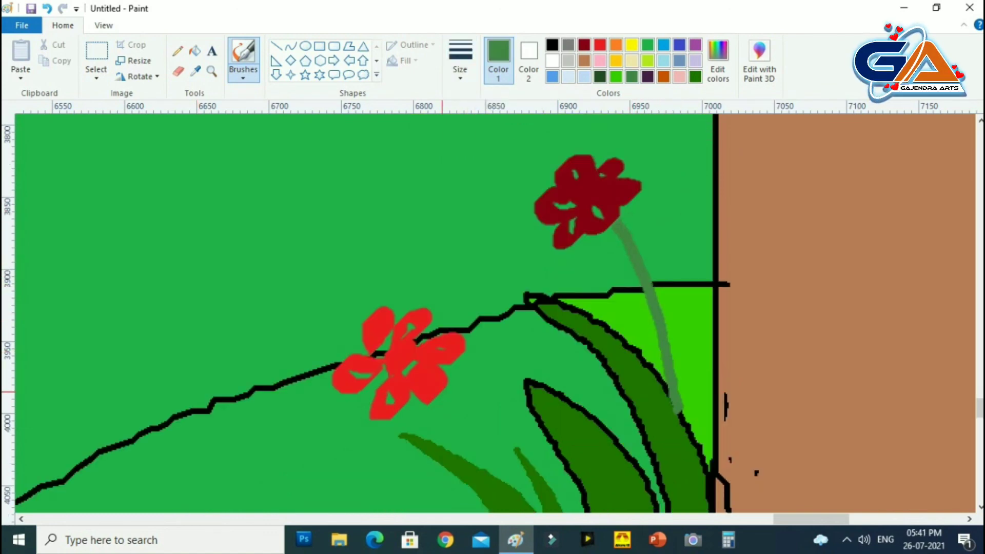
left_click_drag(442, 393, 534, 511)
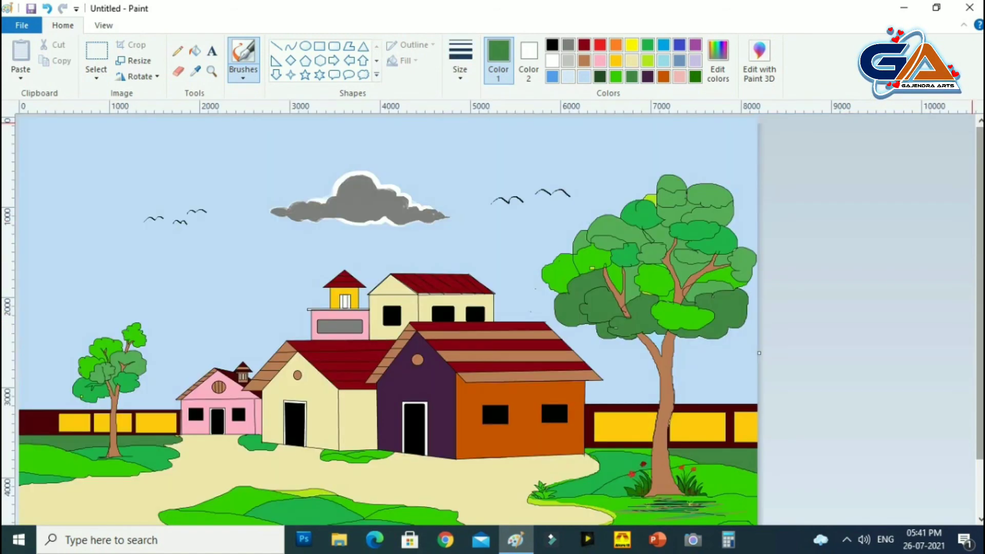